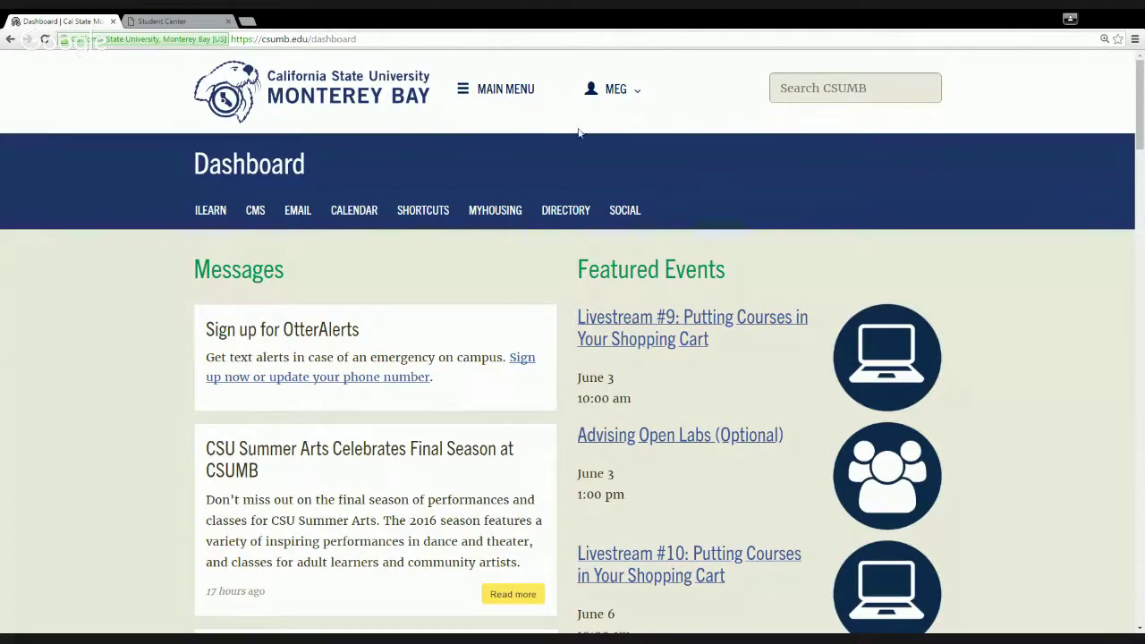
# - Load the university Dashboard, switch to the Student Center, and launch the Schedule Planner from there
pyautogui.click(618, 92)
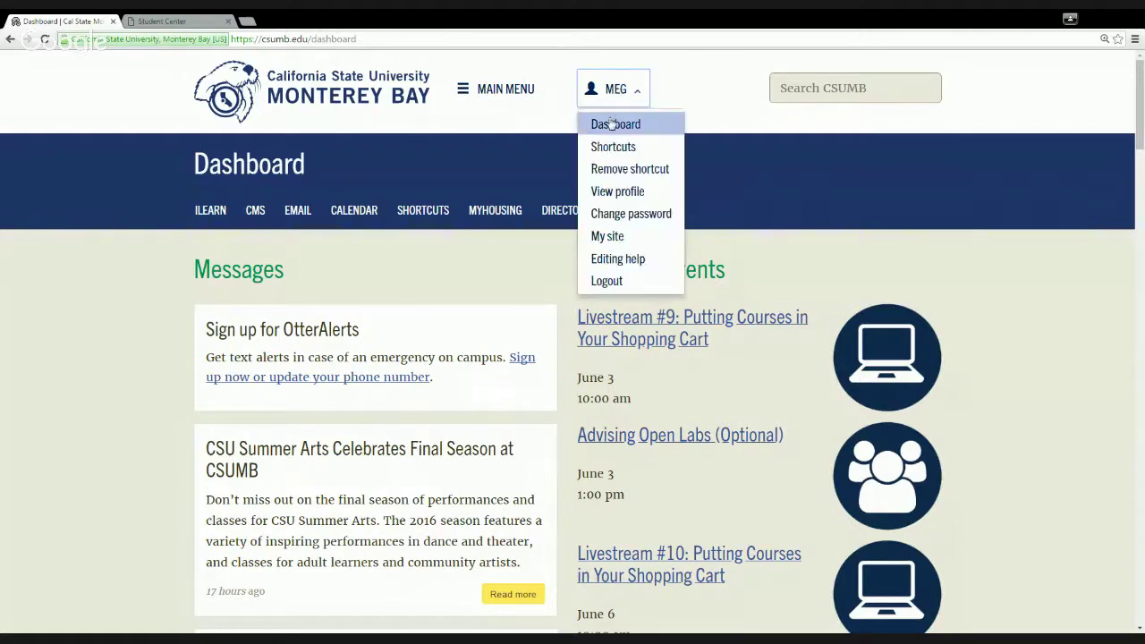
pyautogui.click(614, 124)
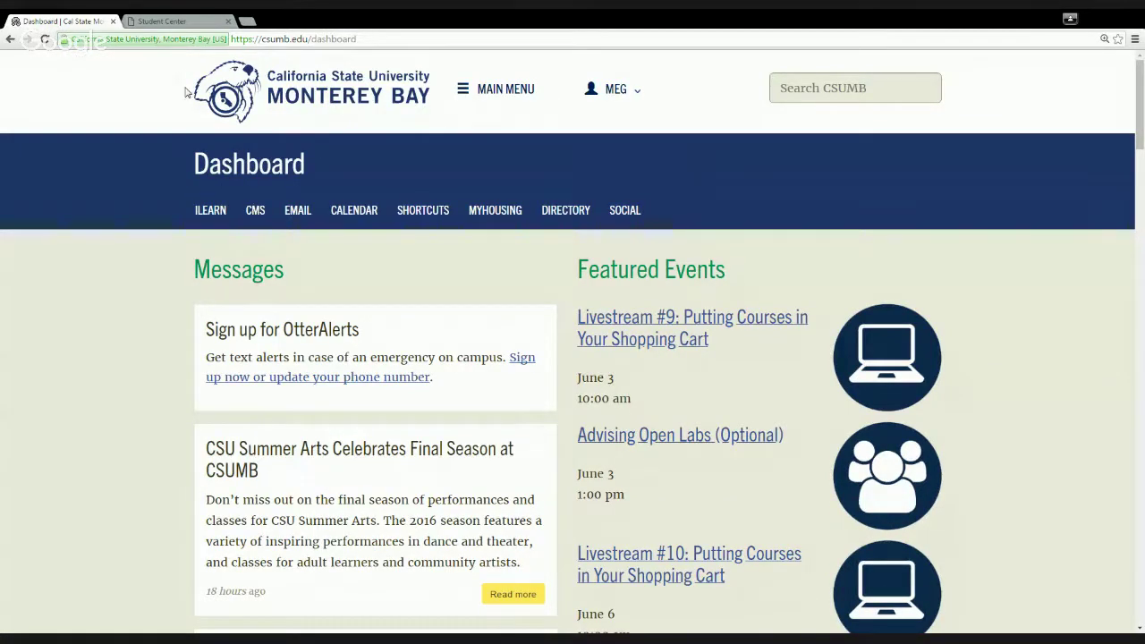
pyautogui.click(185, 22)
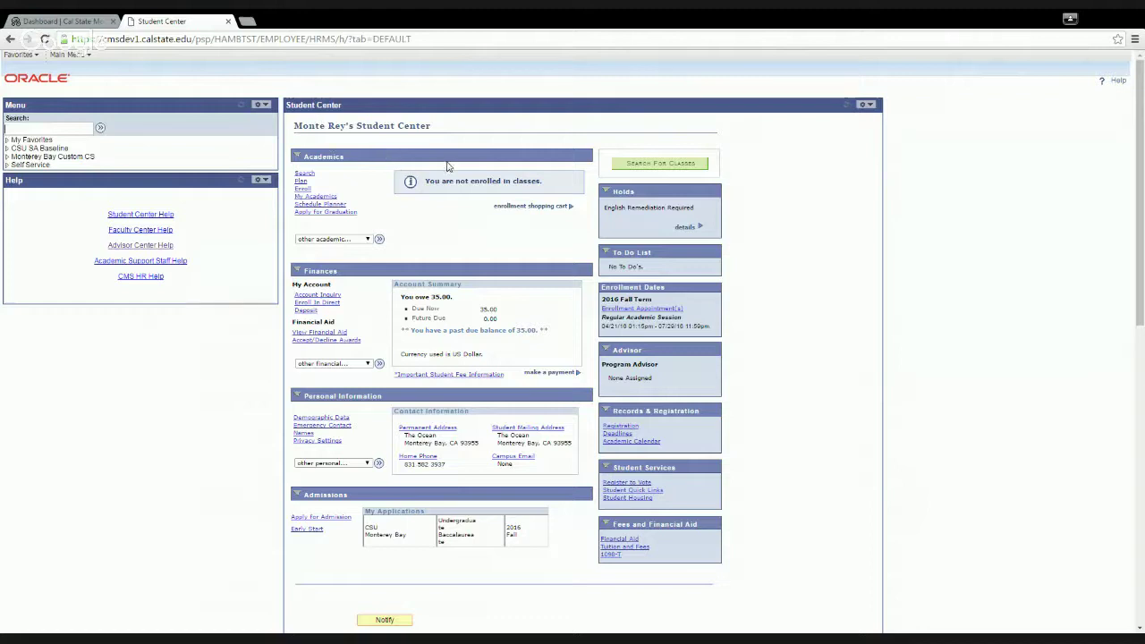
pyautogui.click(314, 208)
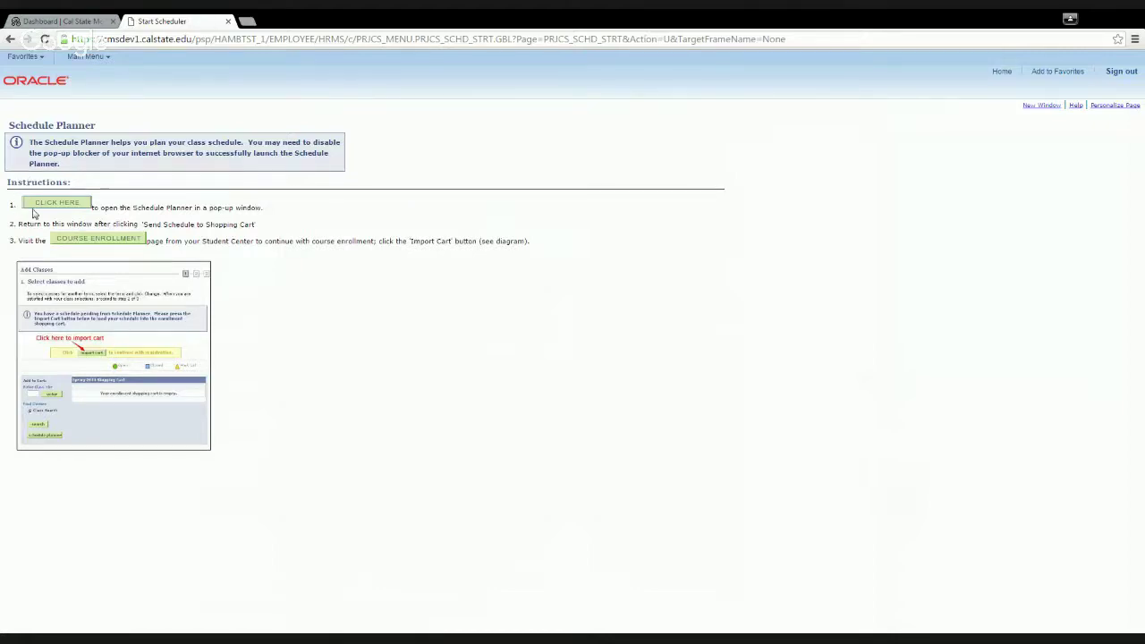
pyautogui.click(60, 206)
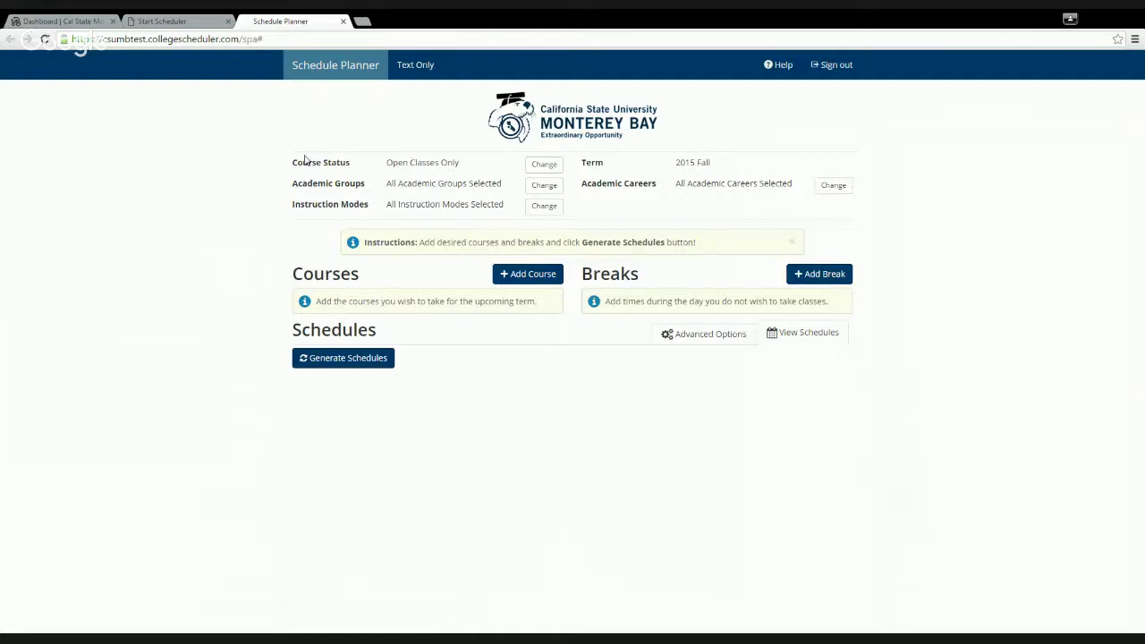
pyautogui.moveTo(387, 161); pyautogui.dragTo(460, 166)
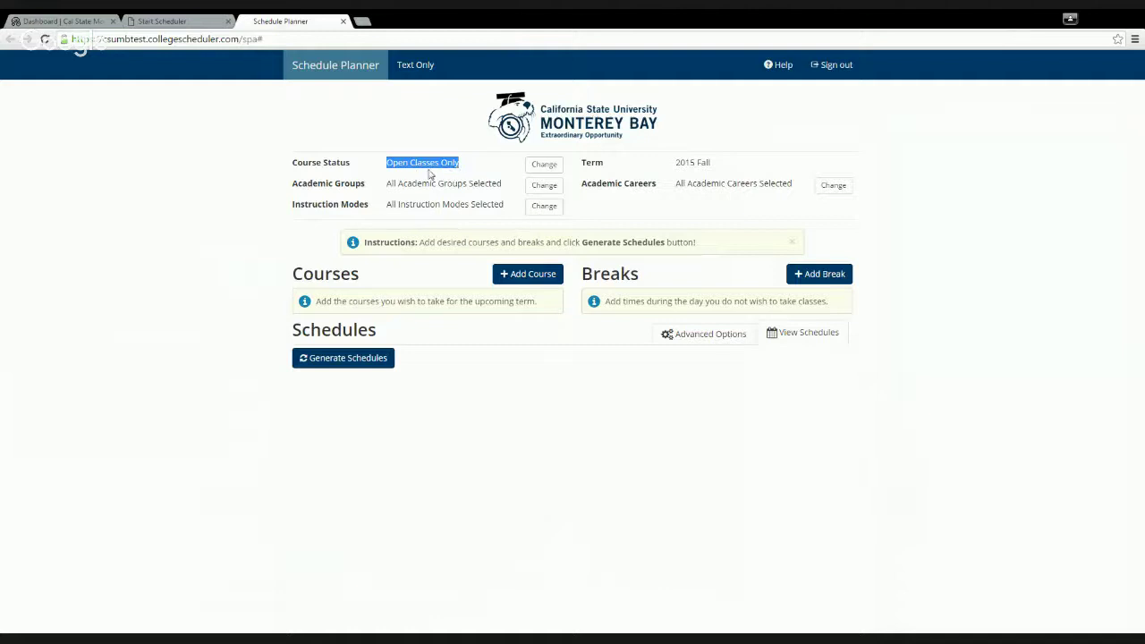
pyautogui.click(387, 165)
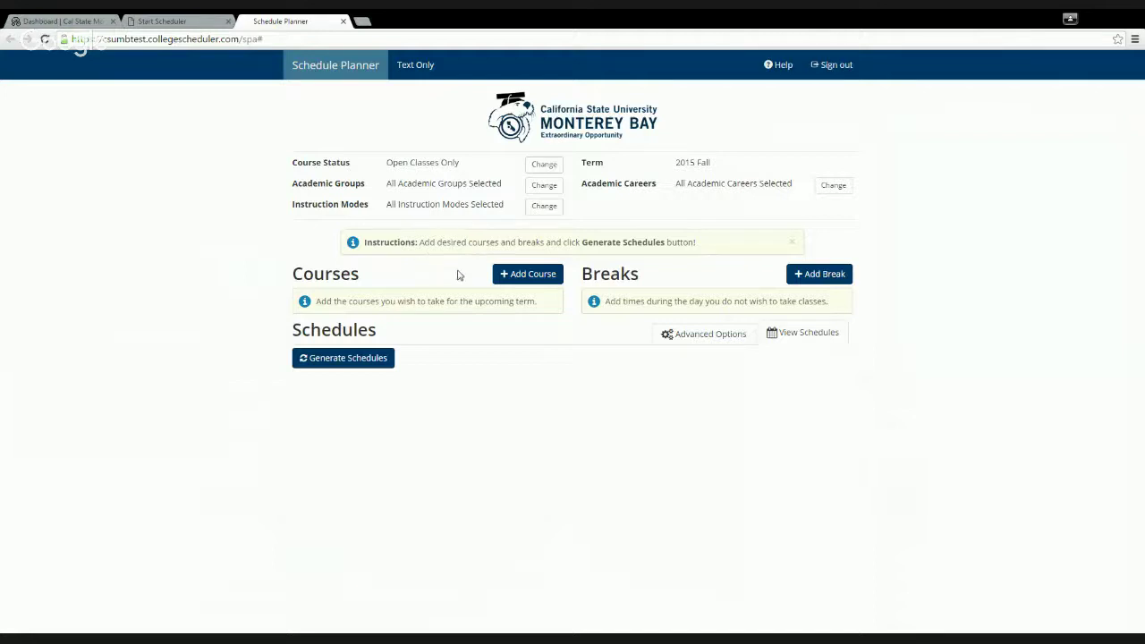
# - Open the Add Course page, look through the course attribute choices, and return to selecting courses by subject
pyautogui.click(527, 280)
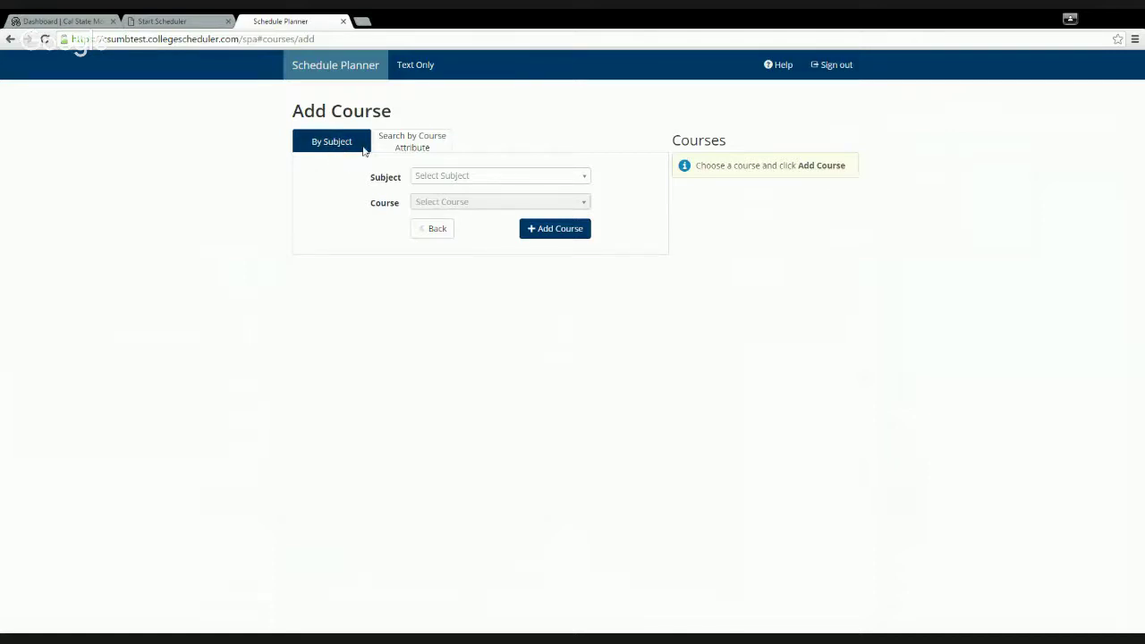
pyautogui.click(411, 148)
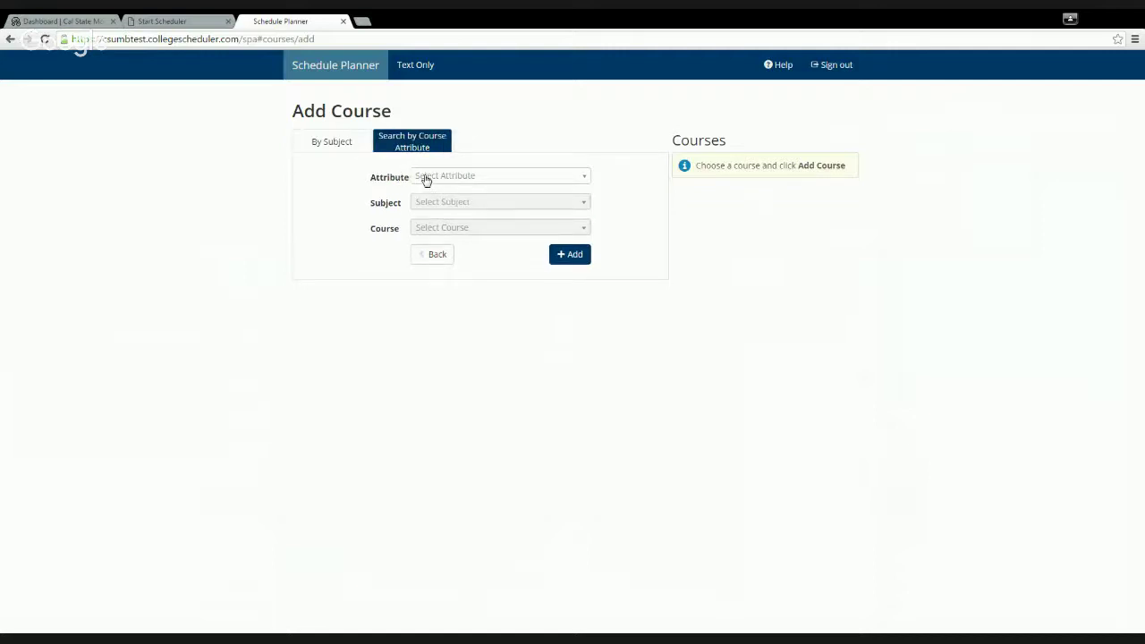
pyautogui.click(429, 182)
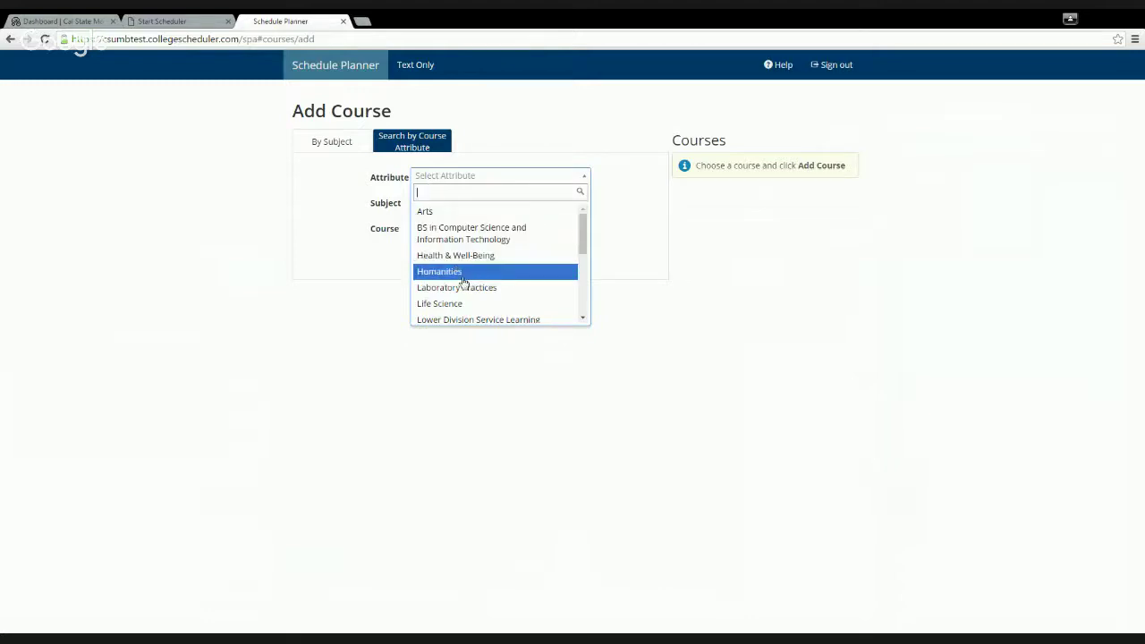
pyautogui.click(339, 145)
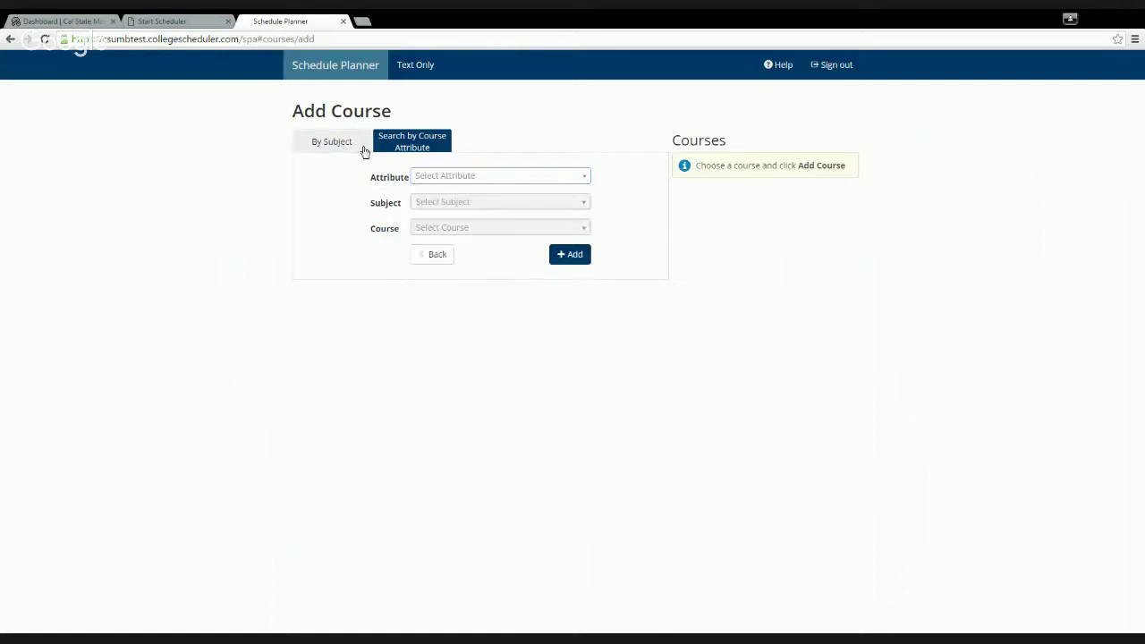
pyautogui.click(337, 145)
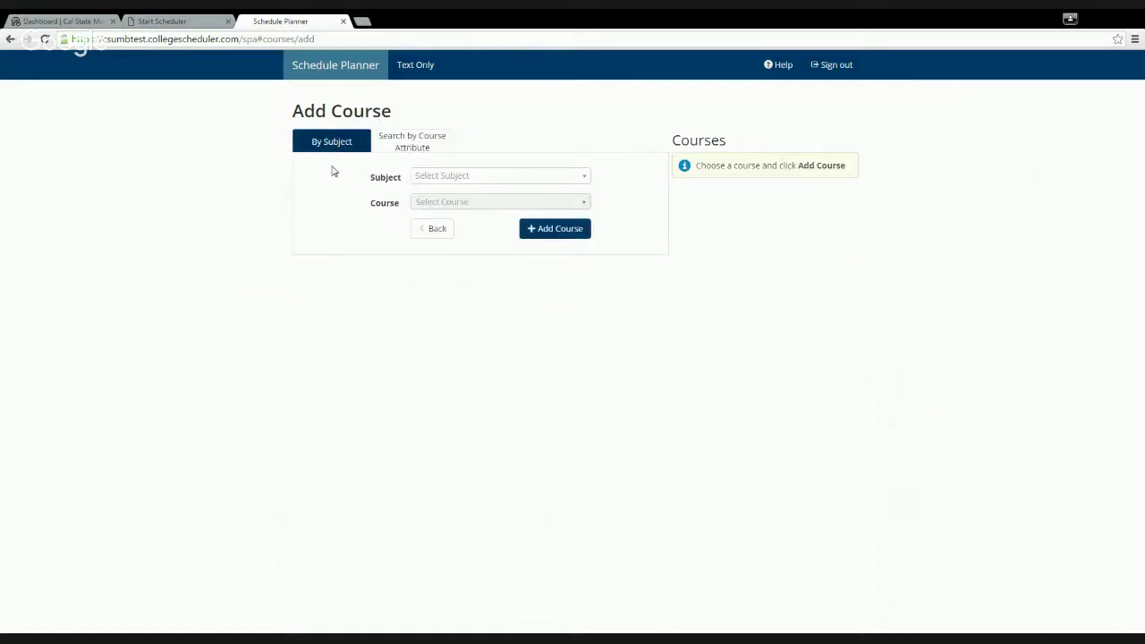
# - Add the course 211 - Reading Writing Crit Thkg from the subject HCOM - Human Communication
pyautogui.click(474, 177)
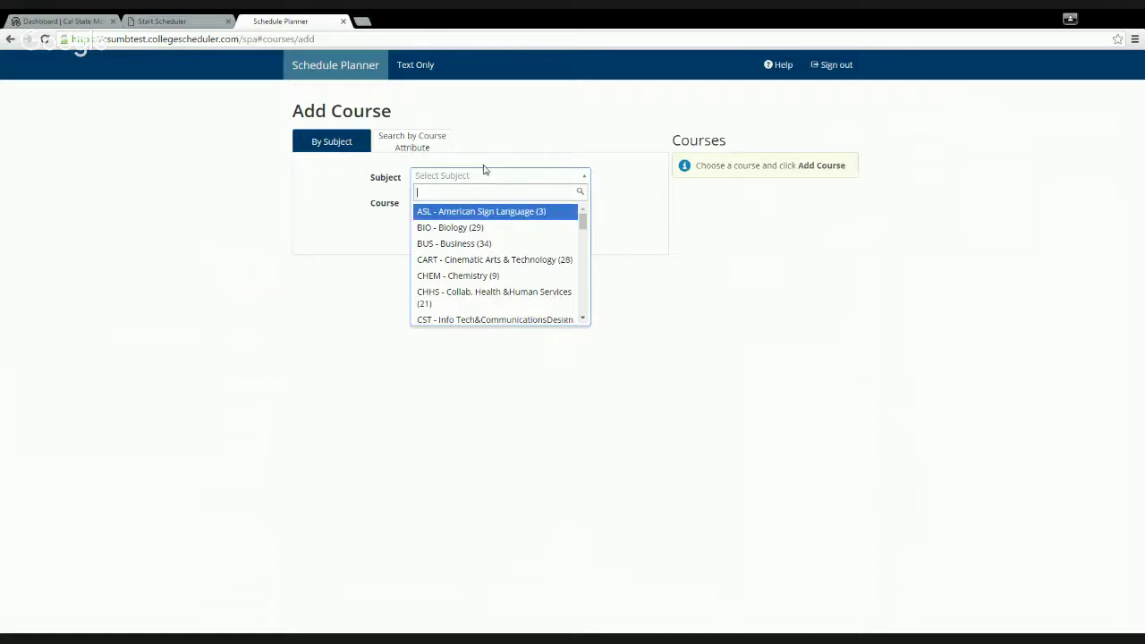
pyautogui.scroll(-5, 483, 243)
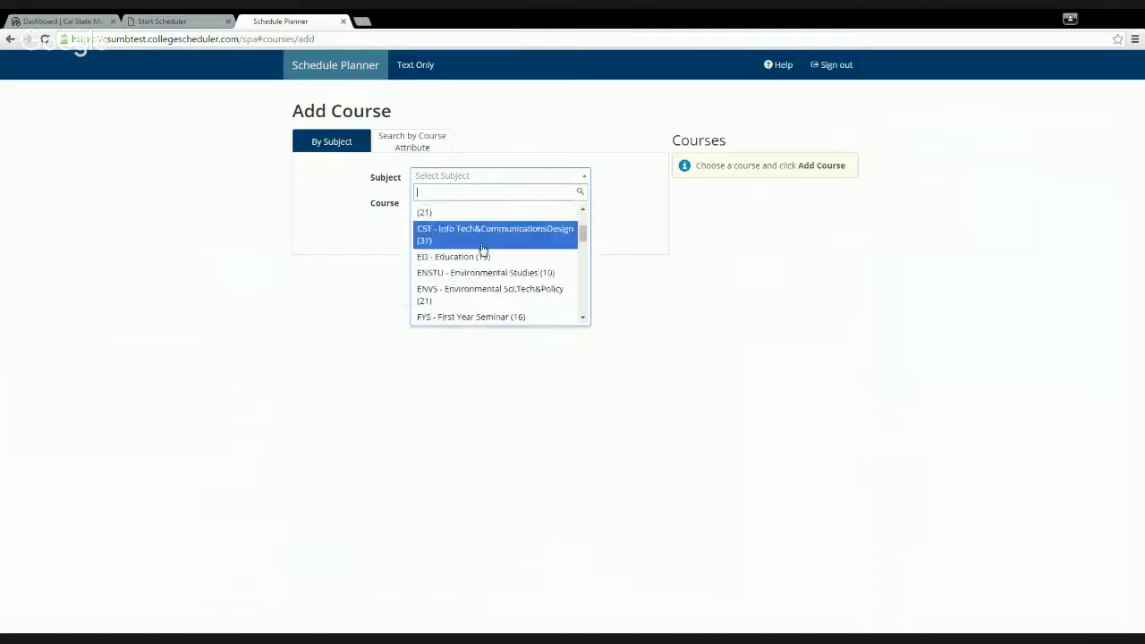
pyautogui.scroll(-1, 481, 249)
pyautogui.click(478, 277)
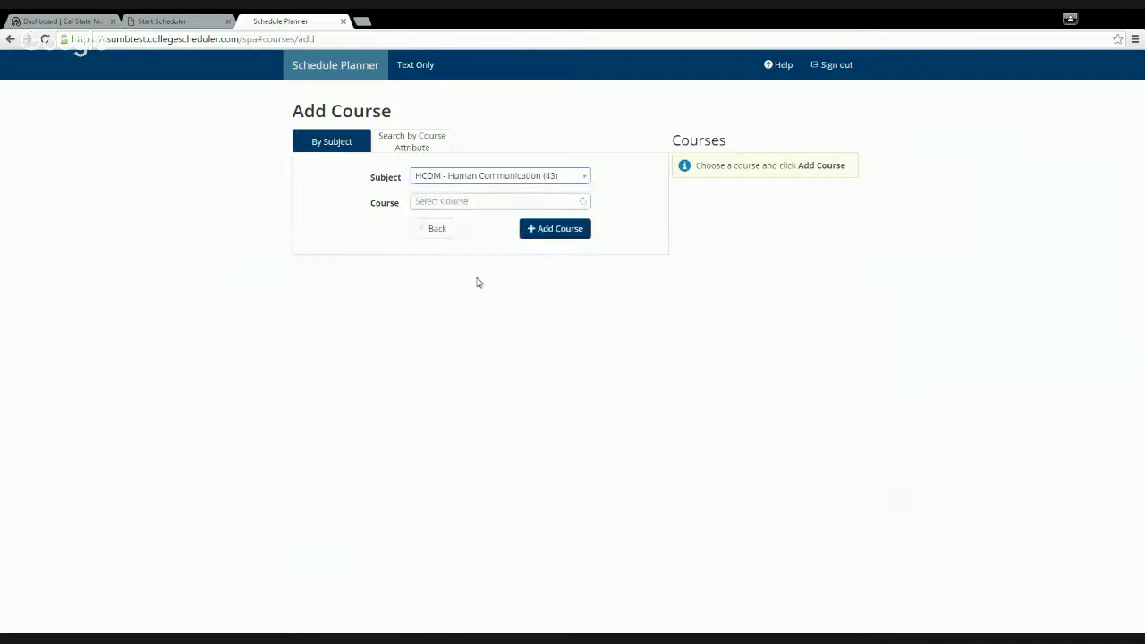
pyautogui.click(445, 208)
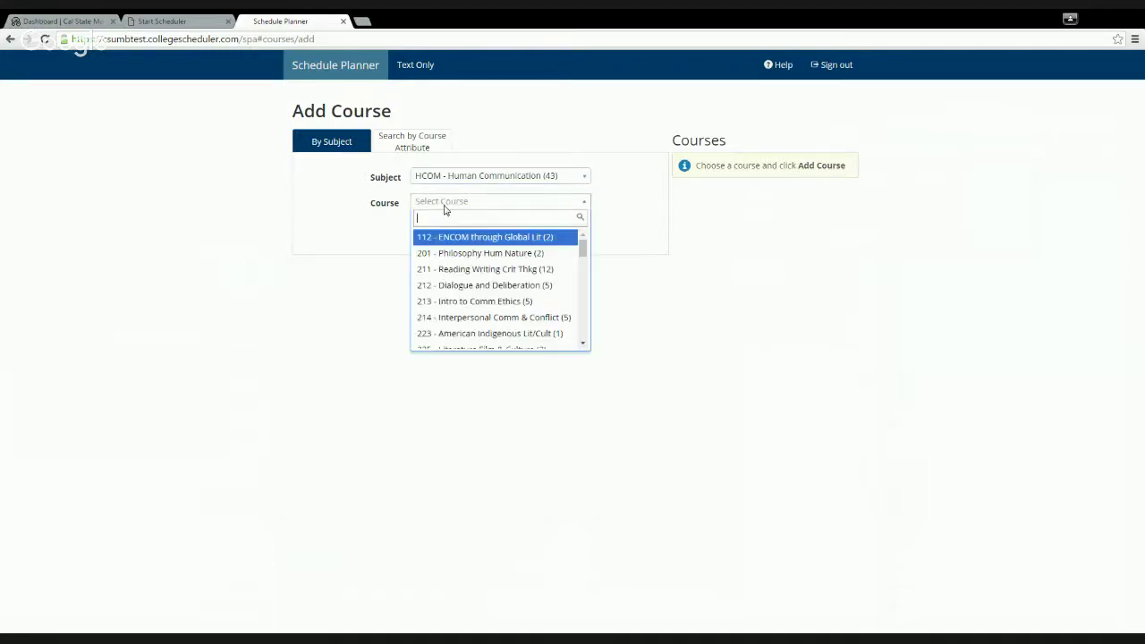
pyautogui.click(453, 272)
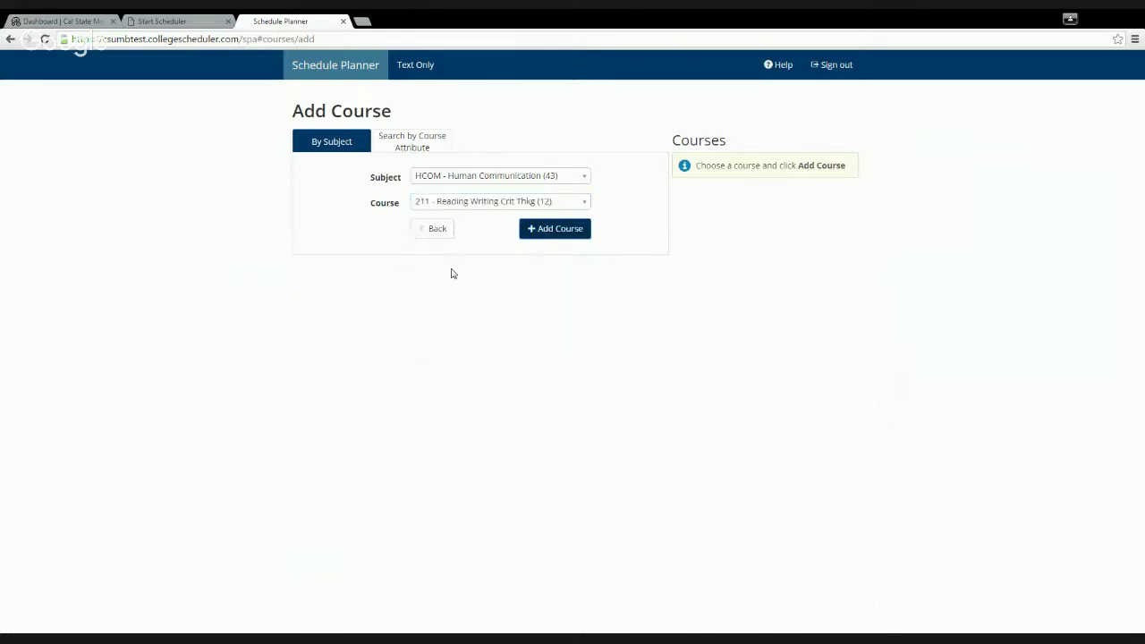
pyautogui.click(557, 230)
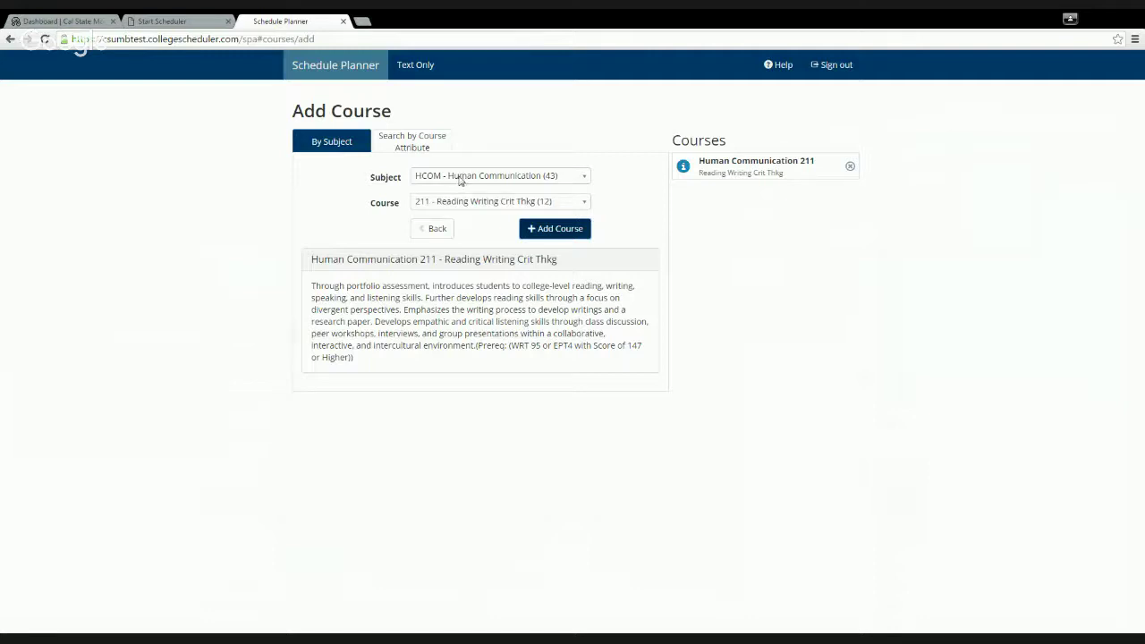
# - Add the course 101 - Beginning Spanish I from the subject SPAN - Spanish
pyautogui.click(458, 178)
pyautogui.moveTo(582, 238); pyautogui.dragTo(560, 294)
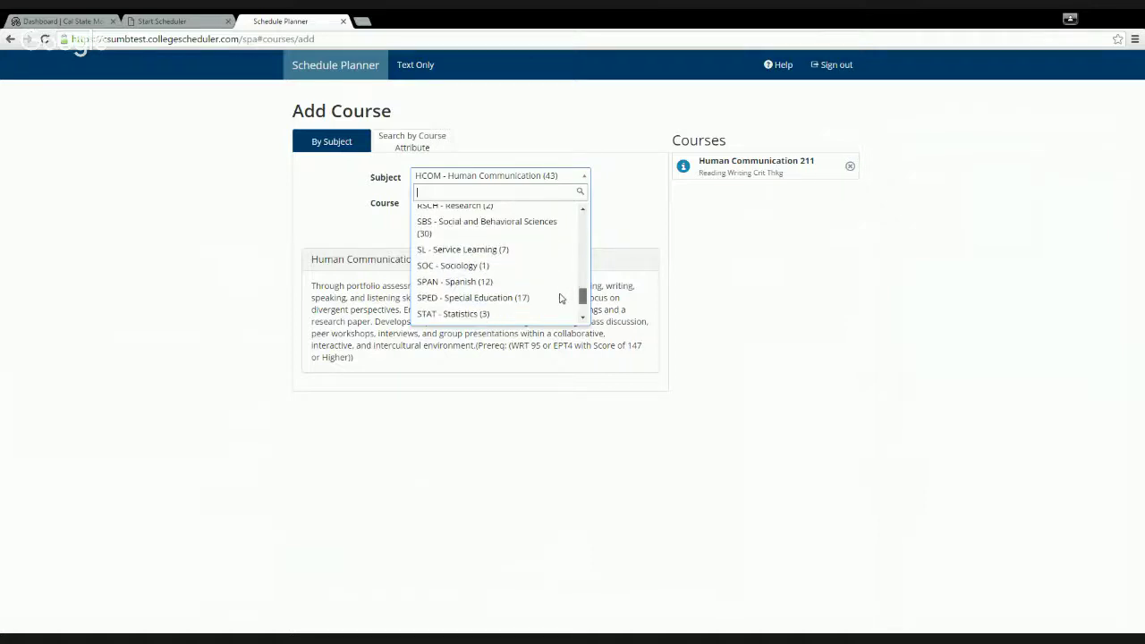
pyautogui.click(452, 282)
pyautogui.click(465, 202)
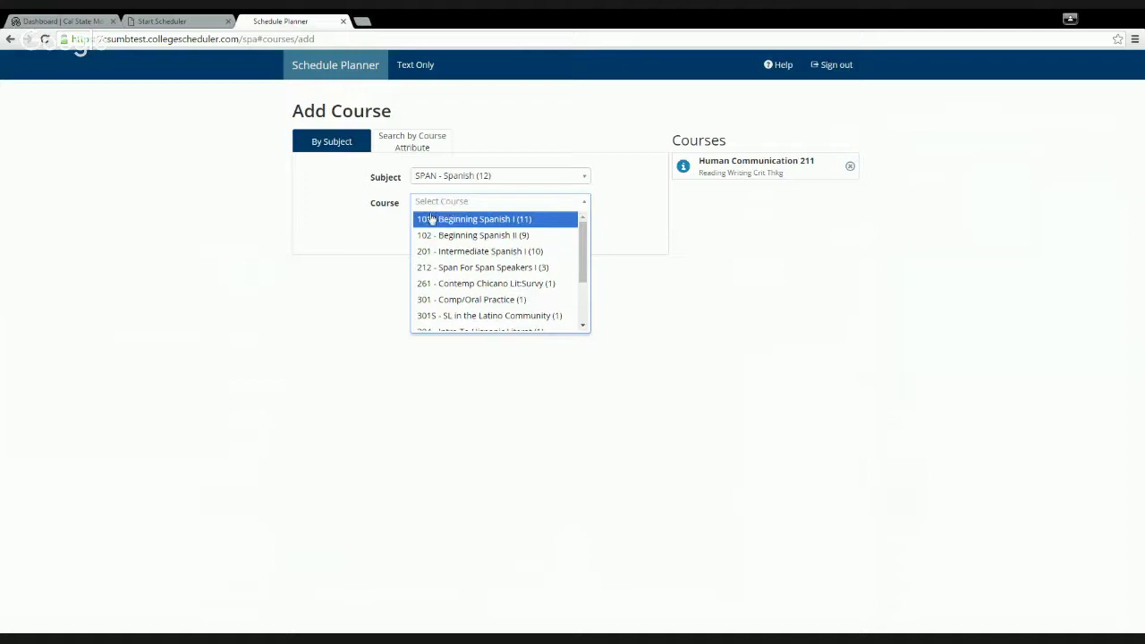
pyautogui.click(448, 220)
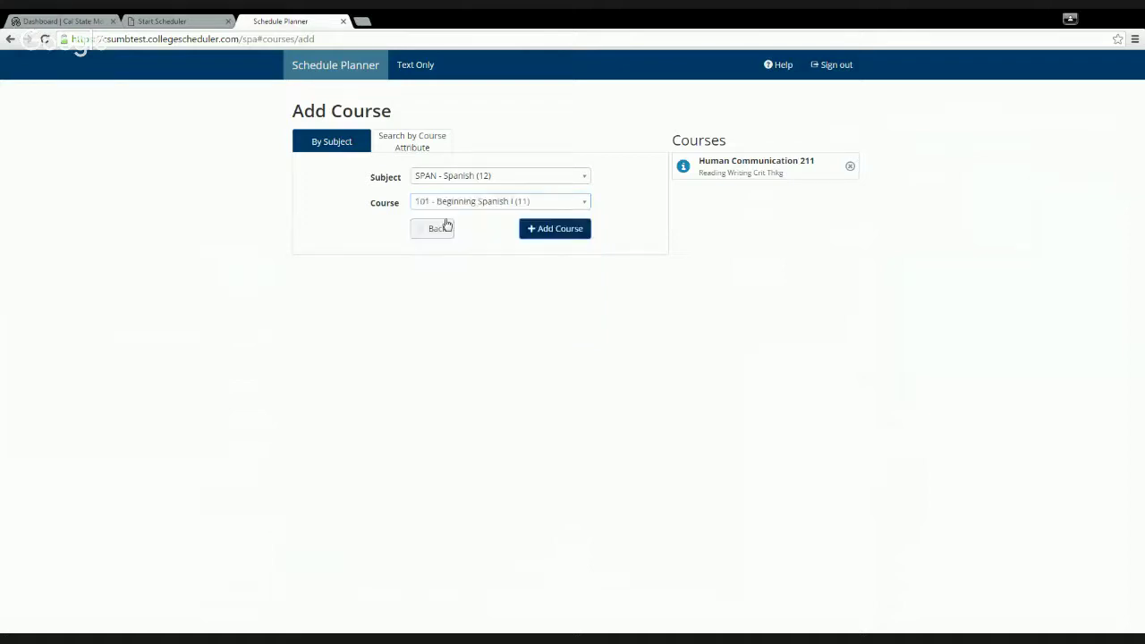
pyautogui.click(553, 232)
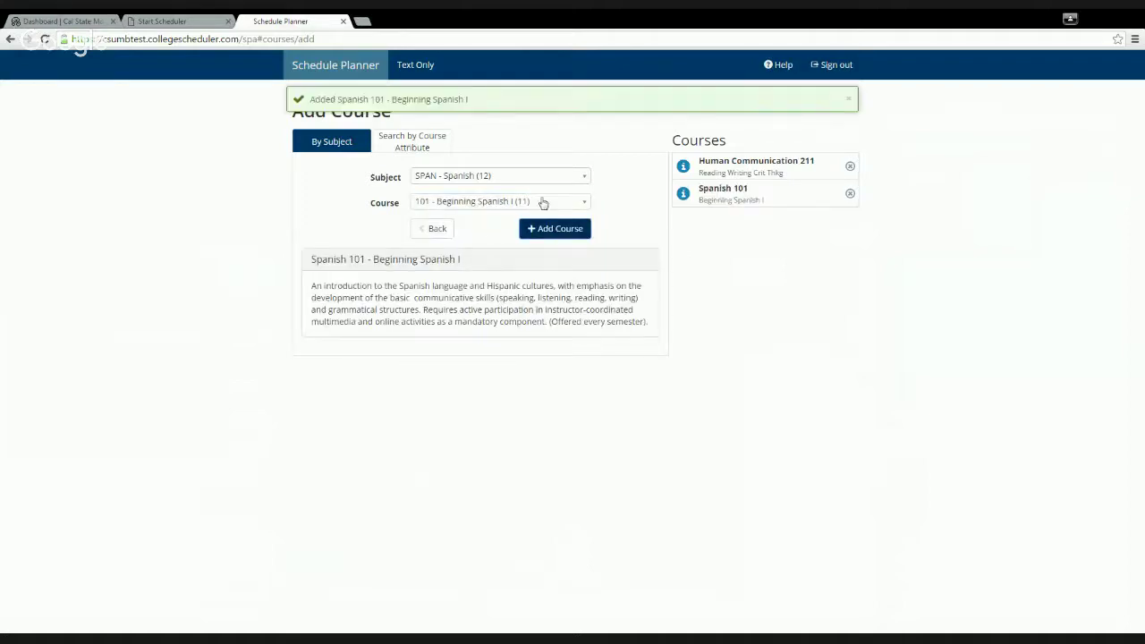
# - Add the course 156 - Technology and Society from FYS - First Year Seminar and return to the planner overview
pyautogui.click(471, 175)
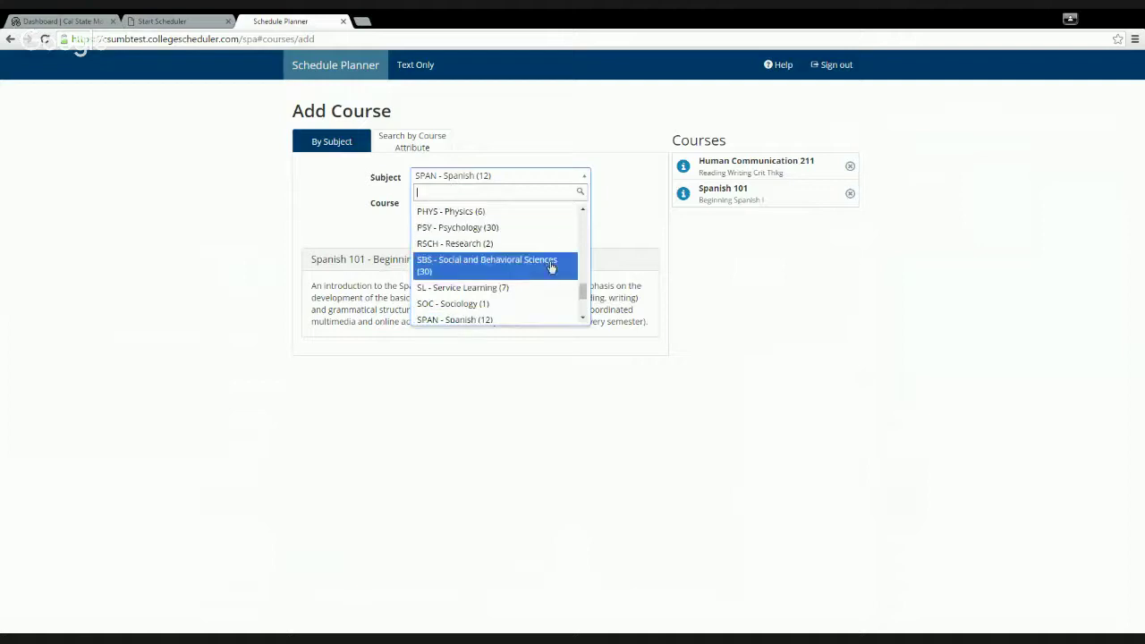
pyautogui.moveTo(581, 288); pyautogui.dragTo(582, 245)
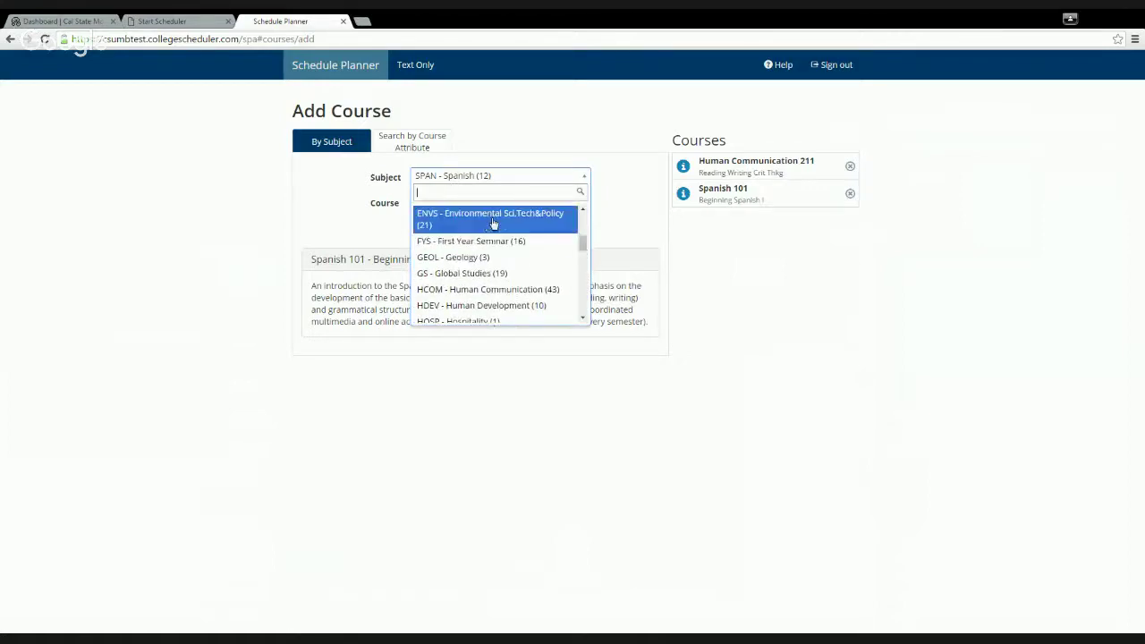
pyautogui.click(486, 236)
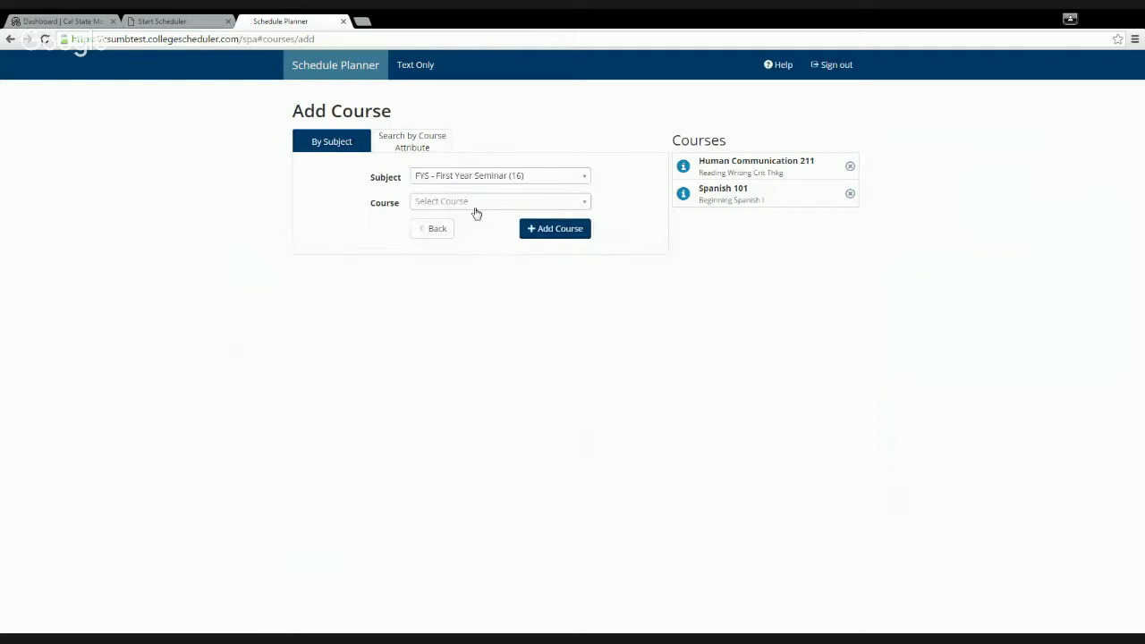
pyautogui.click(472, 203)
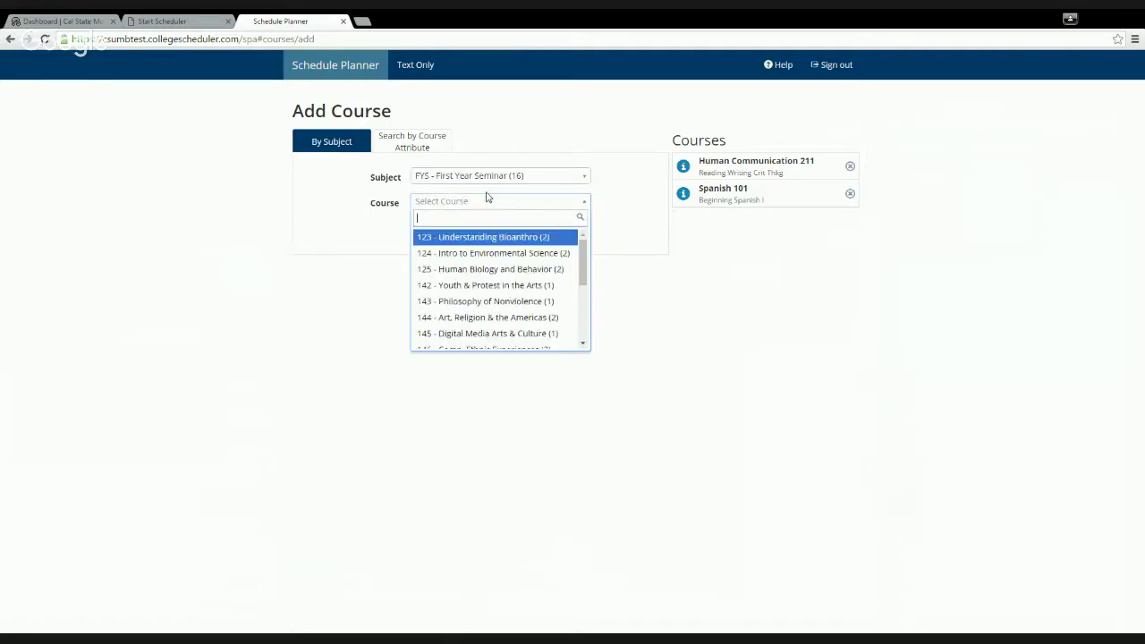
pyautogui.moveTo(582, 250); pyautogui.dragTo(579, 271)
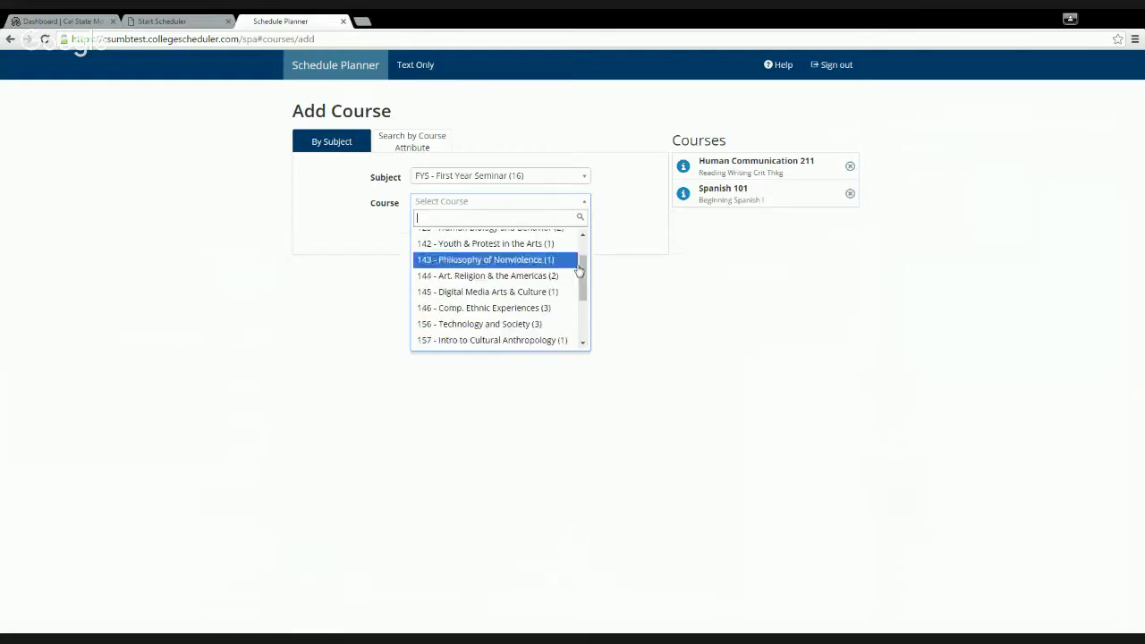
pyautogui.click(503, 327)
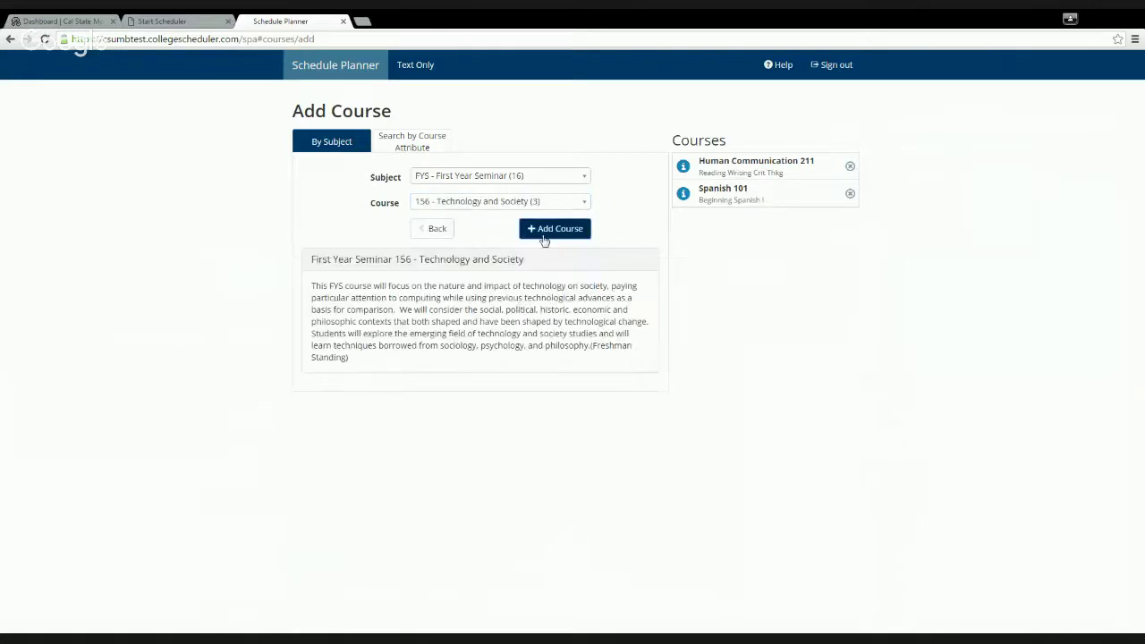
pyautogui.click(543, 231)
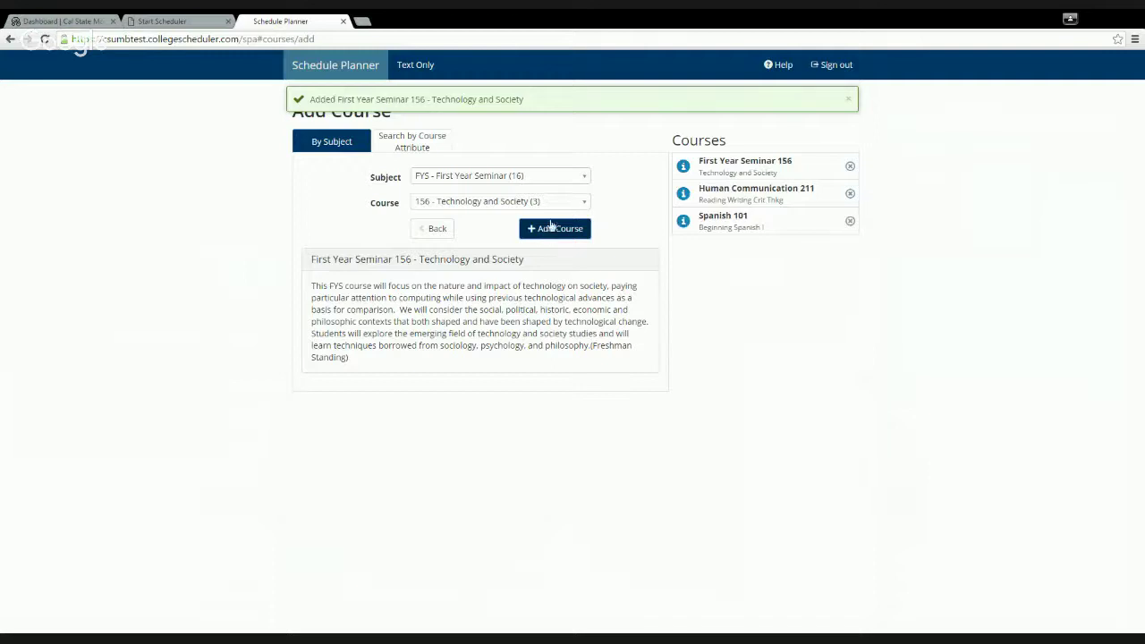
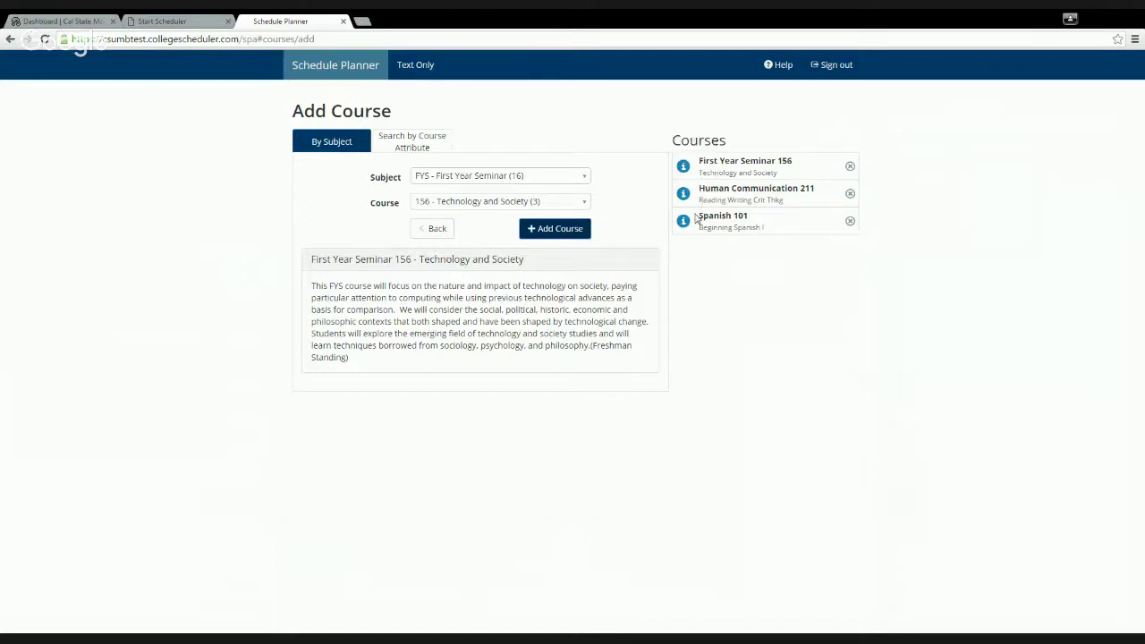
pyautogui.click(436, 230)
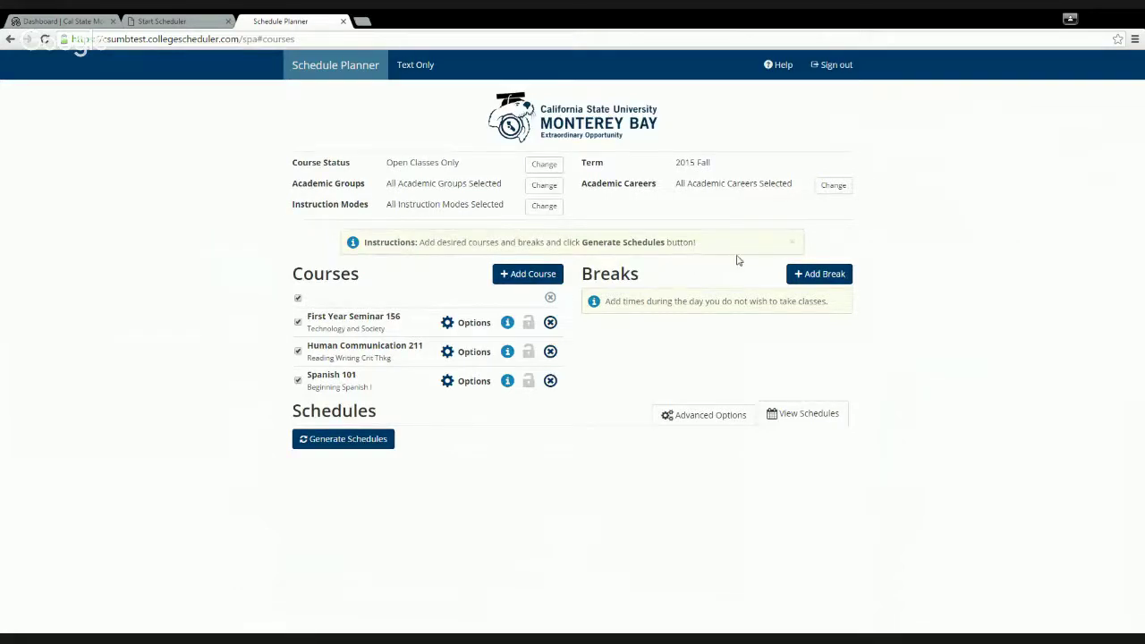
# - Start a new break named "work" and set its time from 5:00 pm to 9:00 pm
pyautogui.click(812, 276)
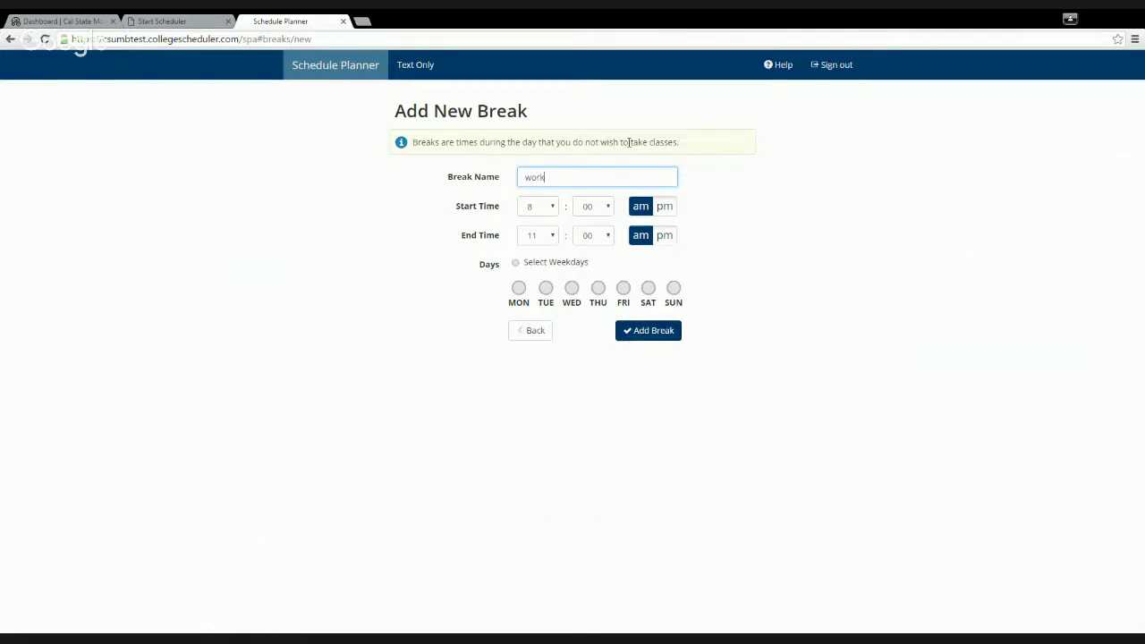
pyautogui.write('work')
pyautogui.click(707, 200)
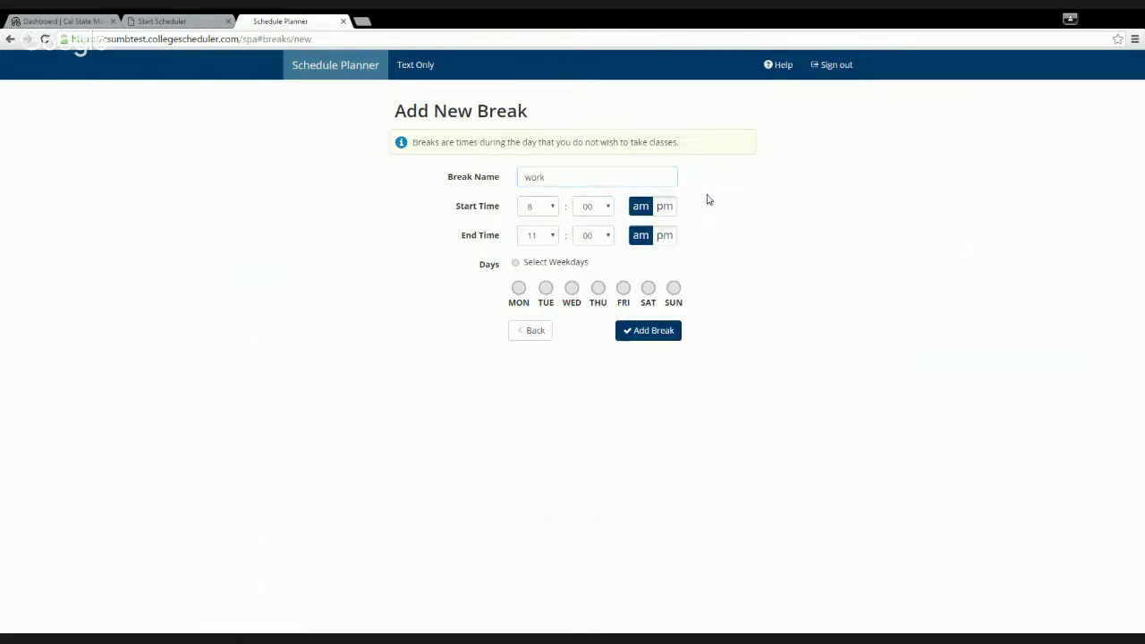
pyautogui.click(550, 208)
pyautogui.click(664, 207)
pyautogui.click(539, 237)
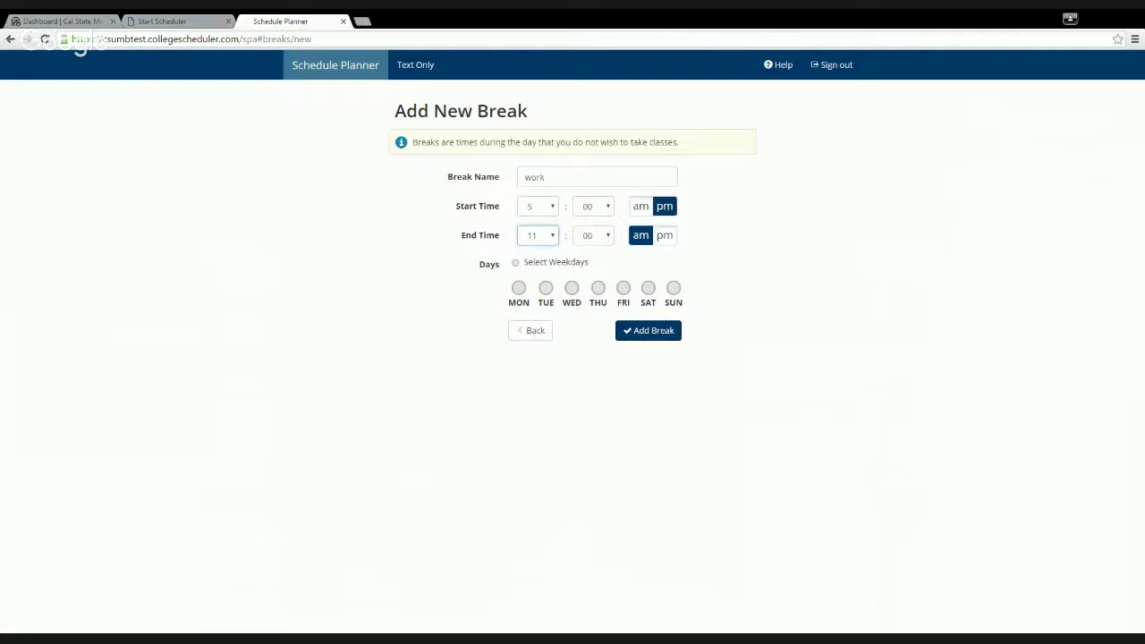
pyautogui.click(665, 236)
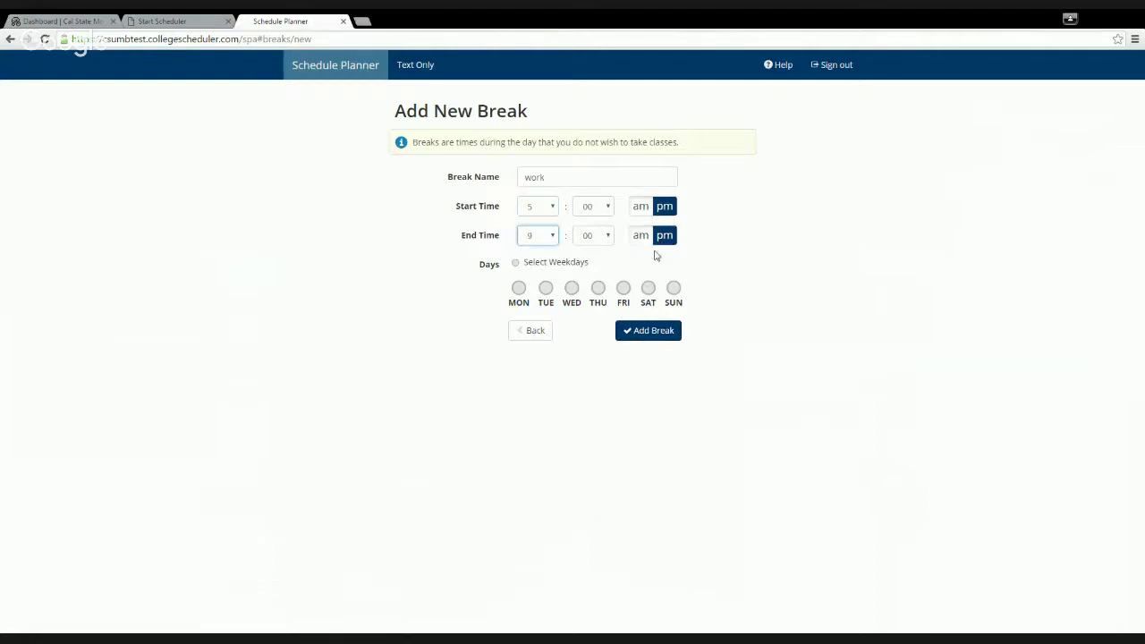
# - Add the work break on Monday and Wednesday and generate the schedules
pyautogui.click(519, 288)
pyautogui.click(571, 289)
pyautogui.click(631, 335)
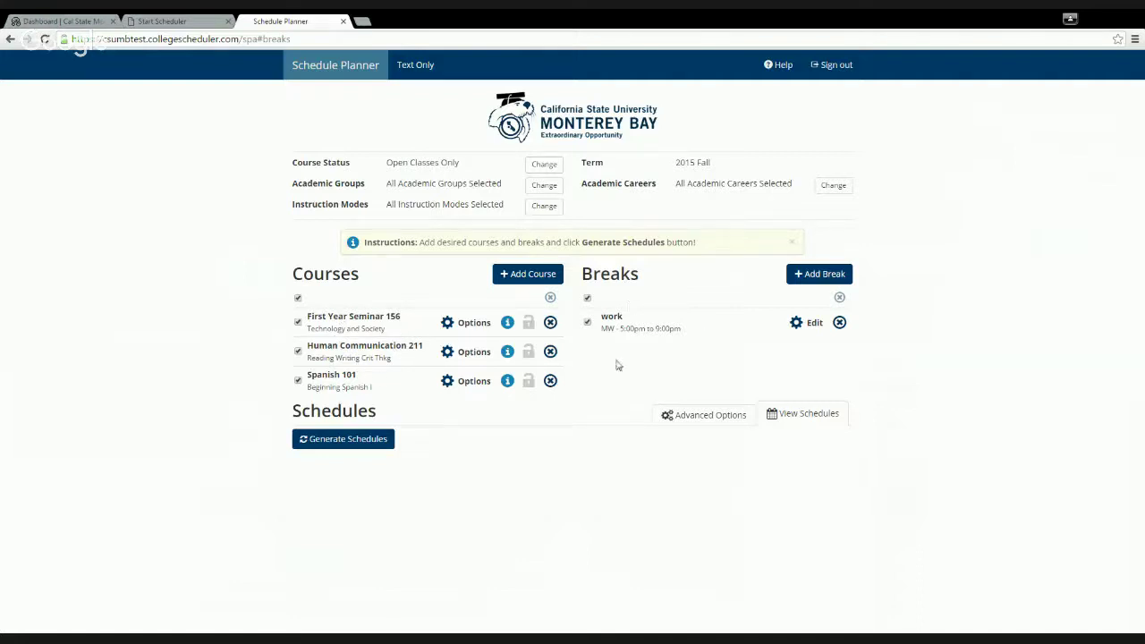
pyautogui.click(360, 439)
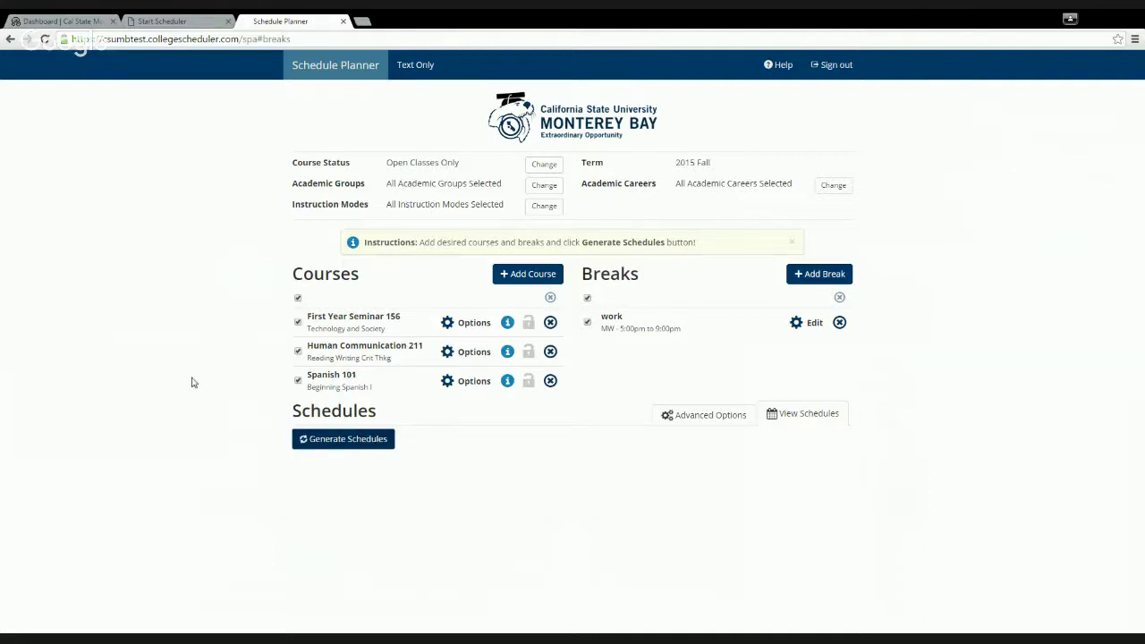
pyautogui.scroll(-2, 190, 381)
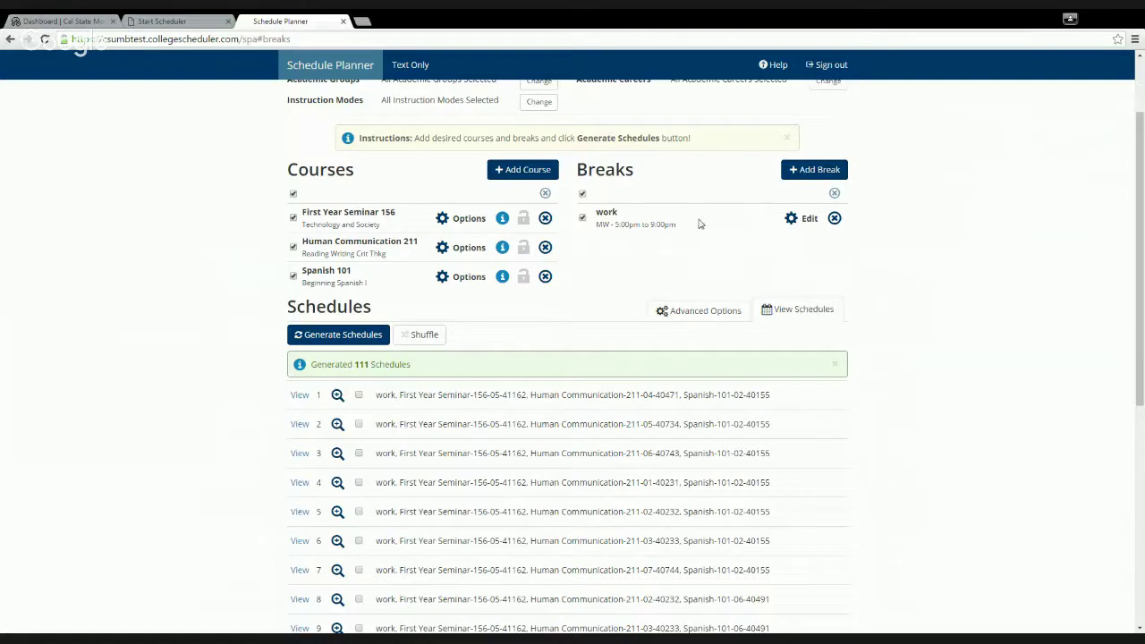
# - Add a second break named "no class" from 12:00 pm to 1:00 pm on Tuesday and Thursday
pyautogui.click(810, 170)
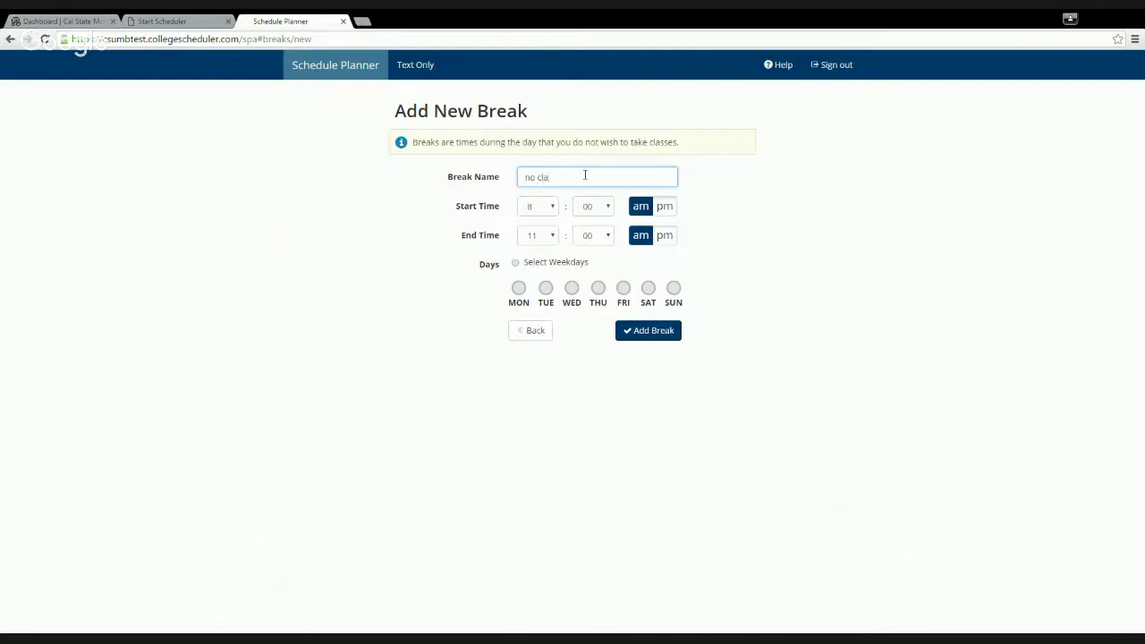
pyautogui.click(539, 206)
pyautogui.click(547, 349)
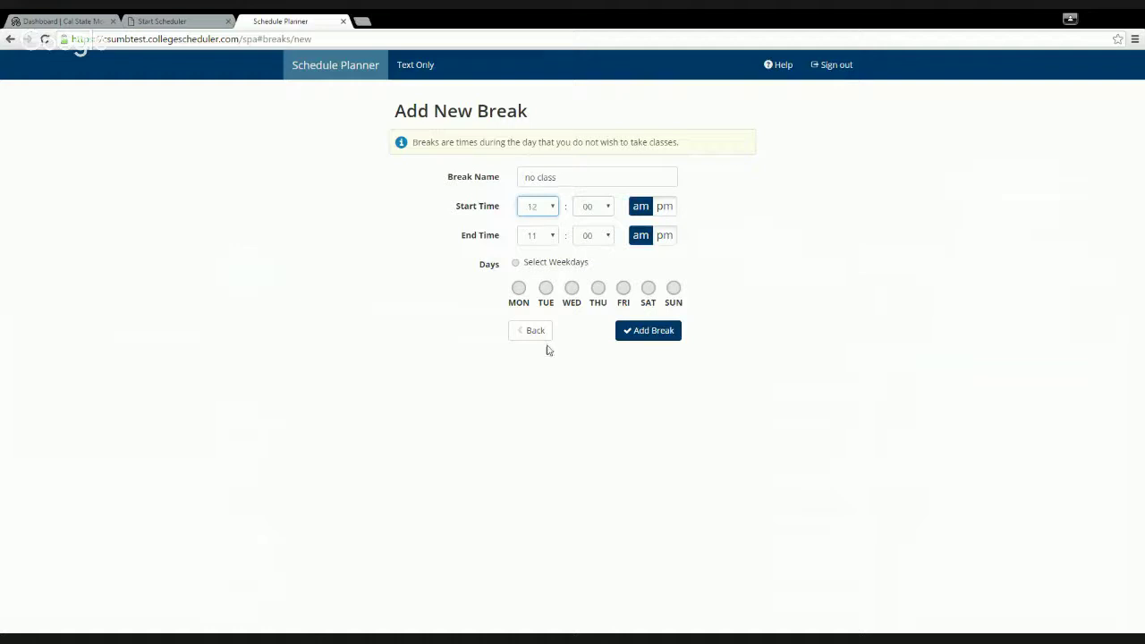
pyautogui.click(664, 205)
pyautogui.click(545, 235)
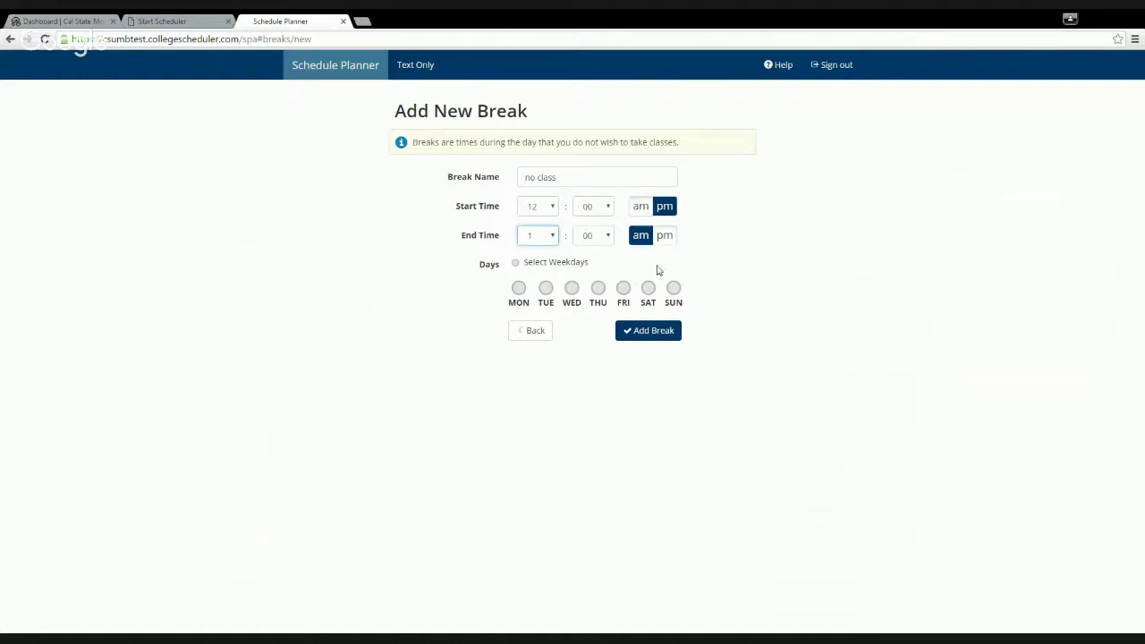
pyautogui.click(664, 235)
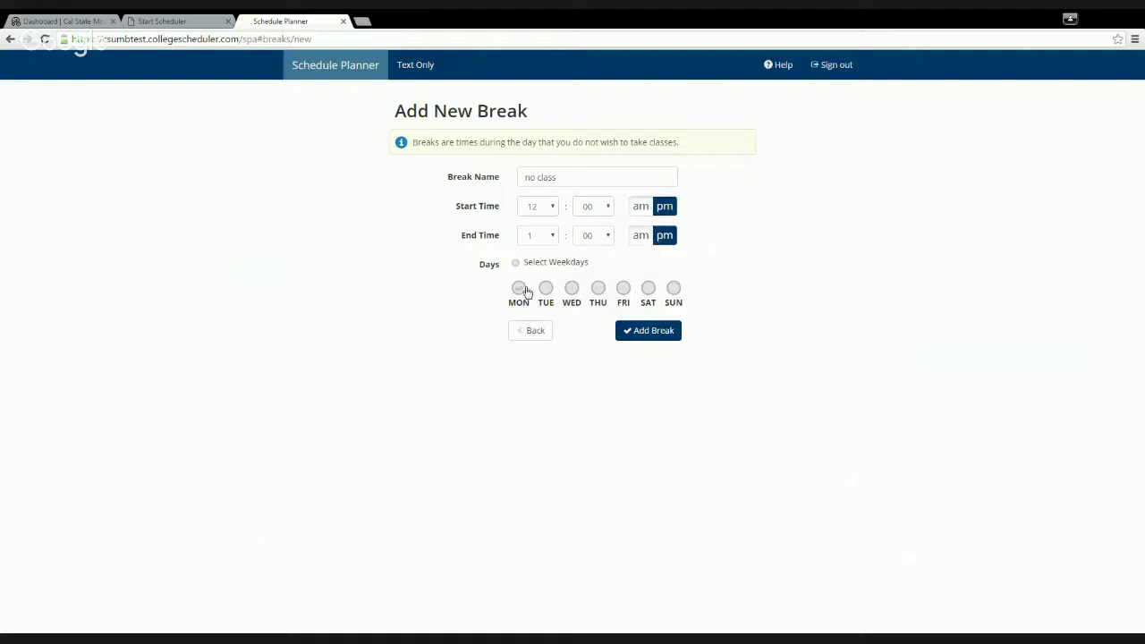
pyautogui.click(545, 288)
pyautogui.click(597, 289)
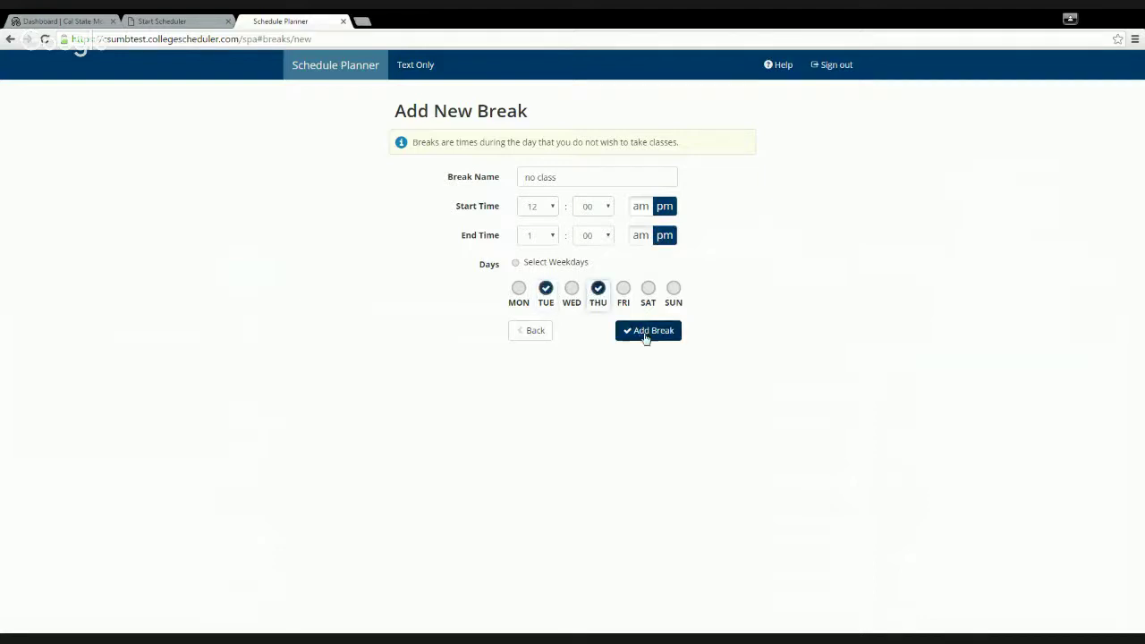
pyautogui.click(646, 331)
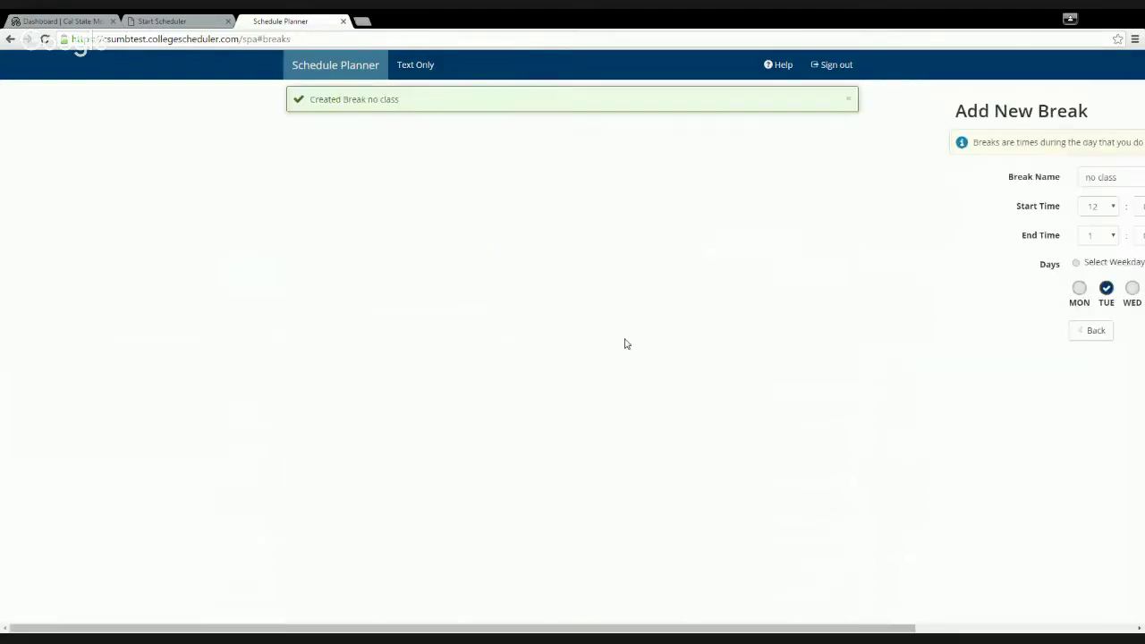
# - Regenerate the schedules with both the no class and work breaks included
pyautogui.click(357, 441)
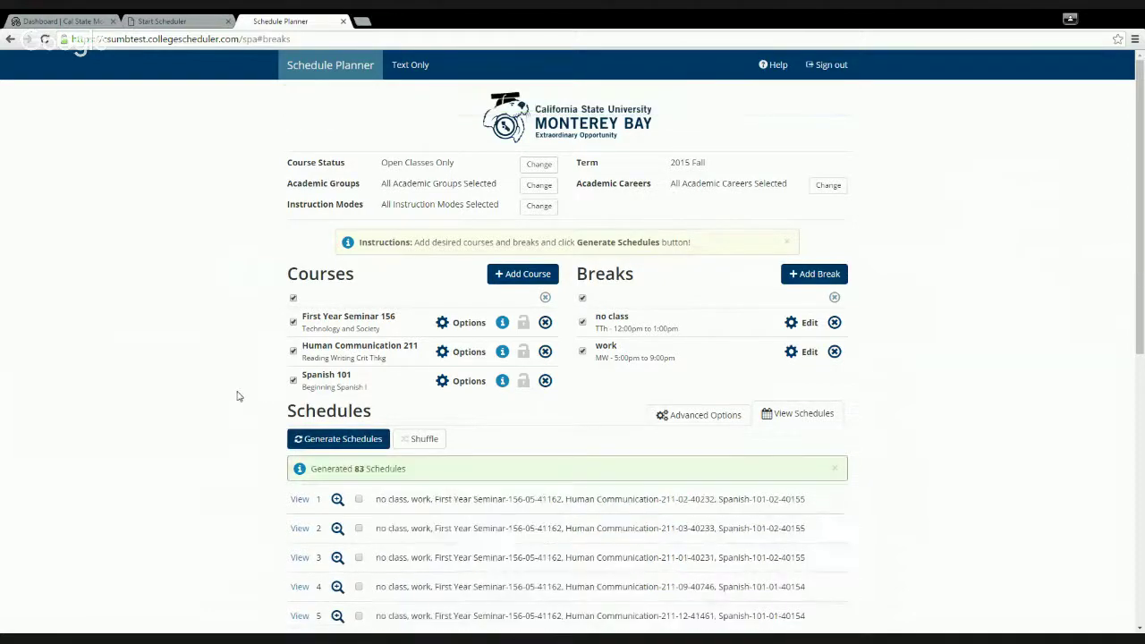
pyautogui.scroll(-2, 220, 386)
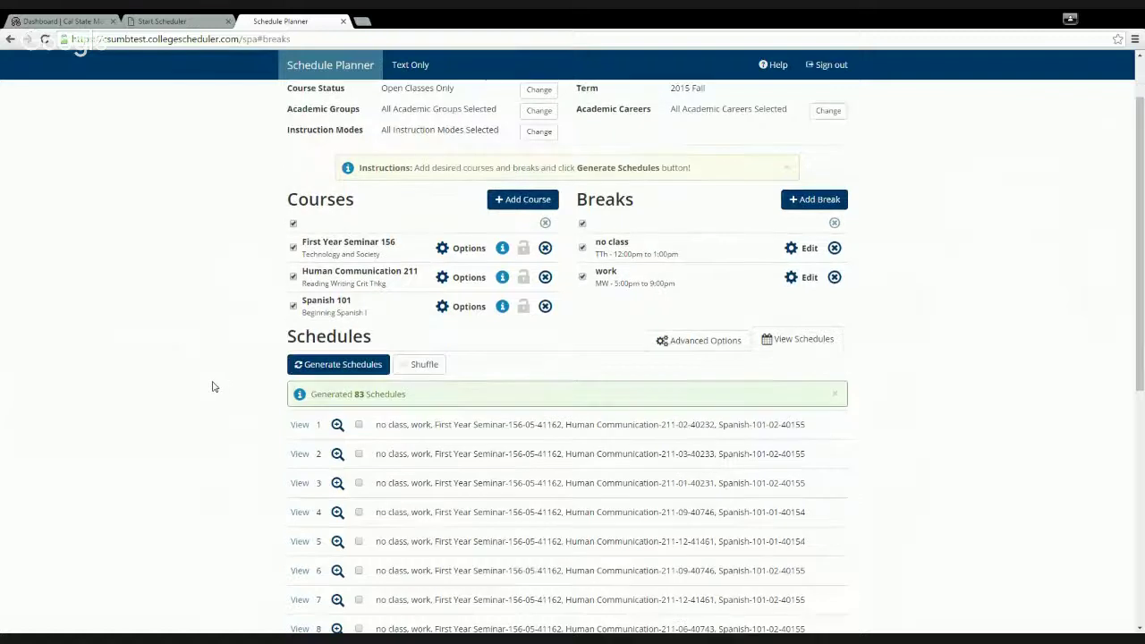
pyautogui.scroll(-1, 241, 396)
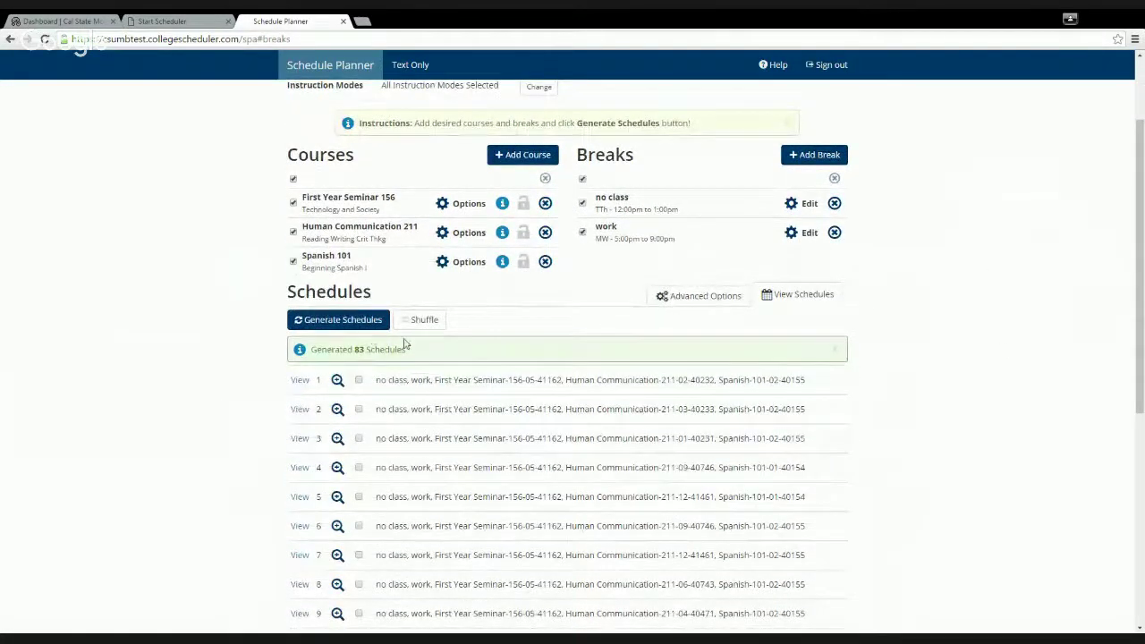
pyautogui.scroll(-1, 246, 352)
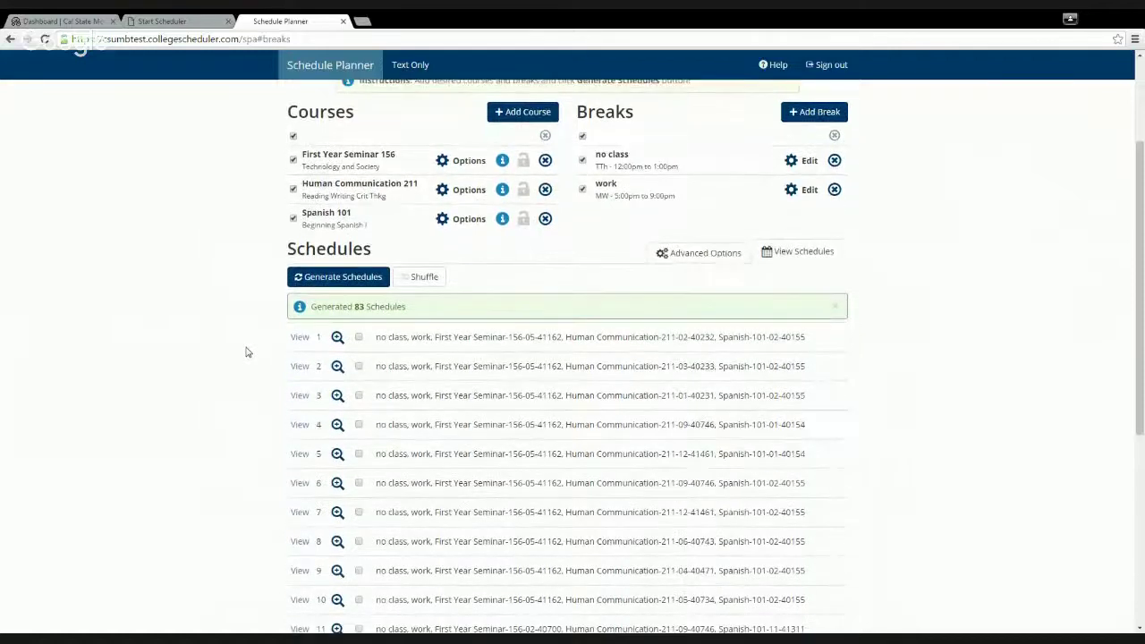
pyautogui.scroll(-1, 248, 351)
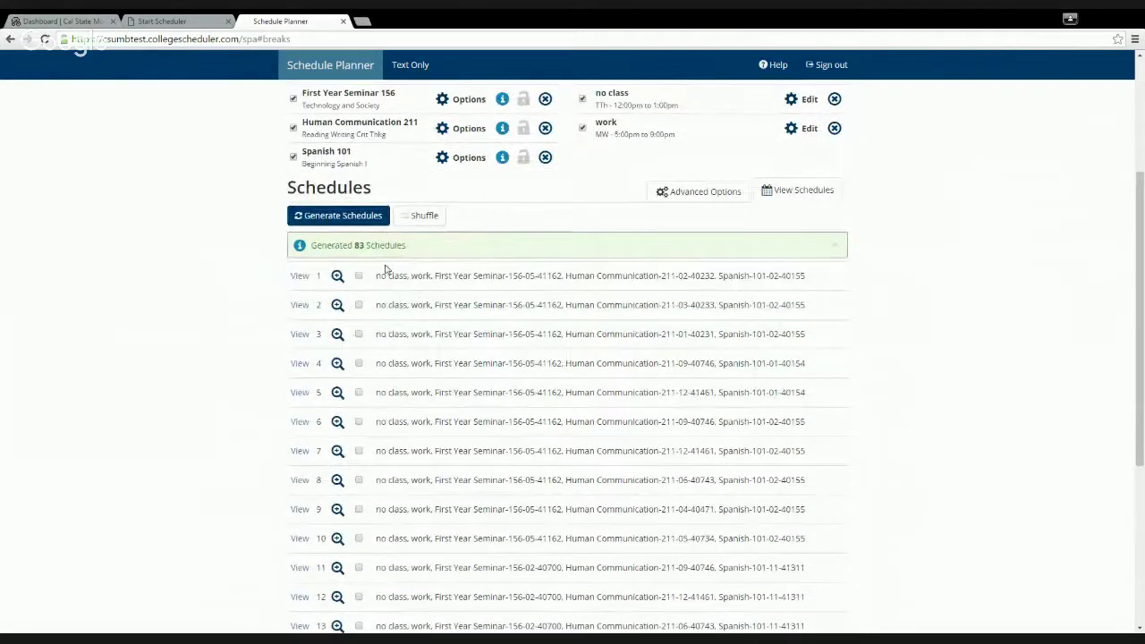
# - Preview the weekly layouts of the first few generated schedules from the list
pyautogui.moveTo(336, 279)
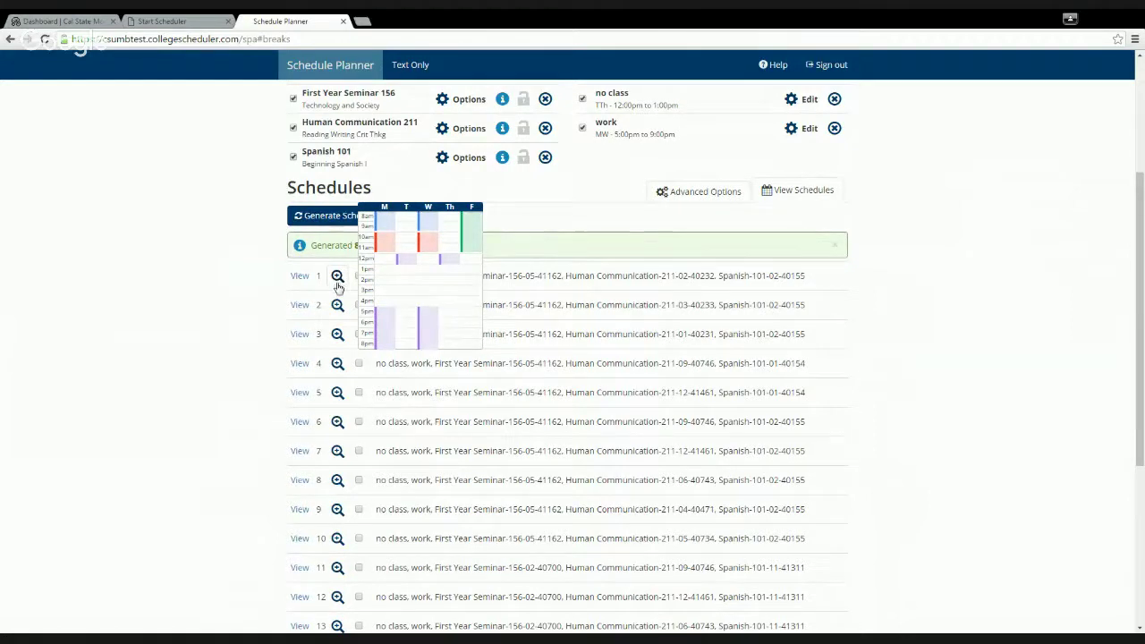
pyautogui.moveTo(337, 306)
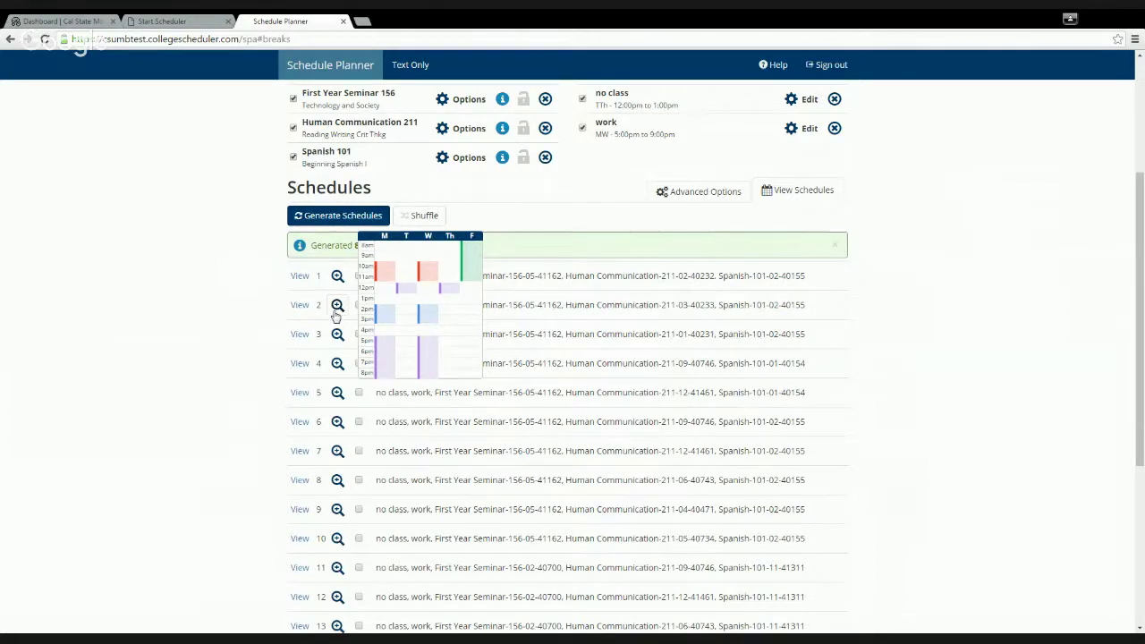
pyautogui.moveTo(337, 374)
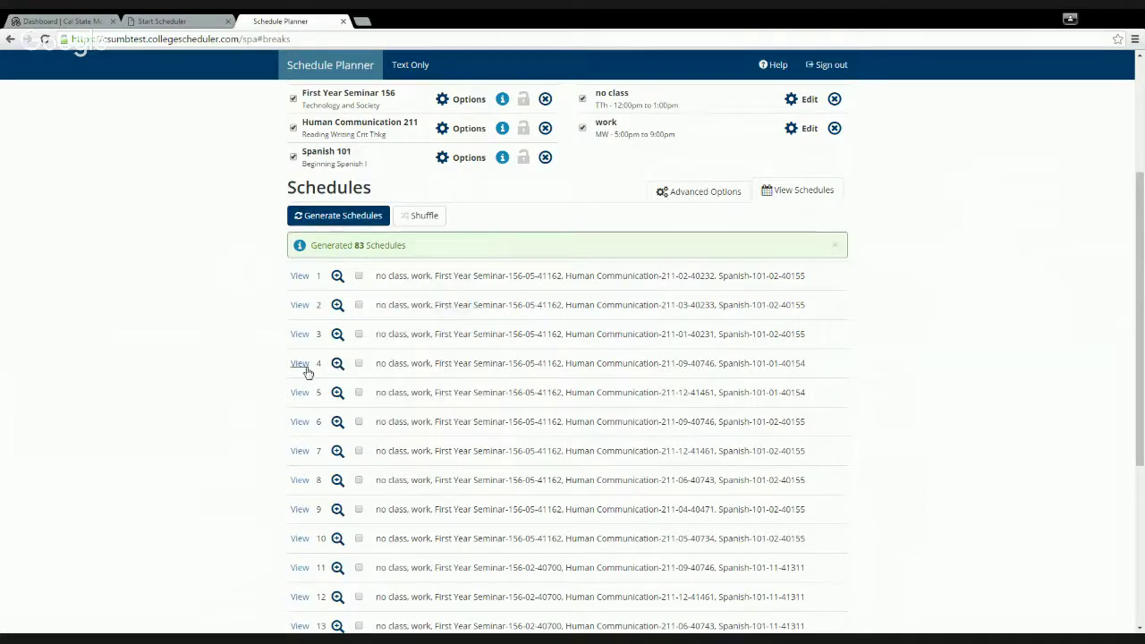
# - Open schedule 4 and examine its class details and weekly calendar, including the placement of classes around the breaks
pyautogui.click(302, 365)
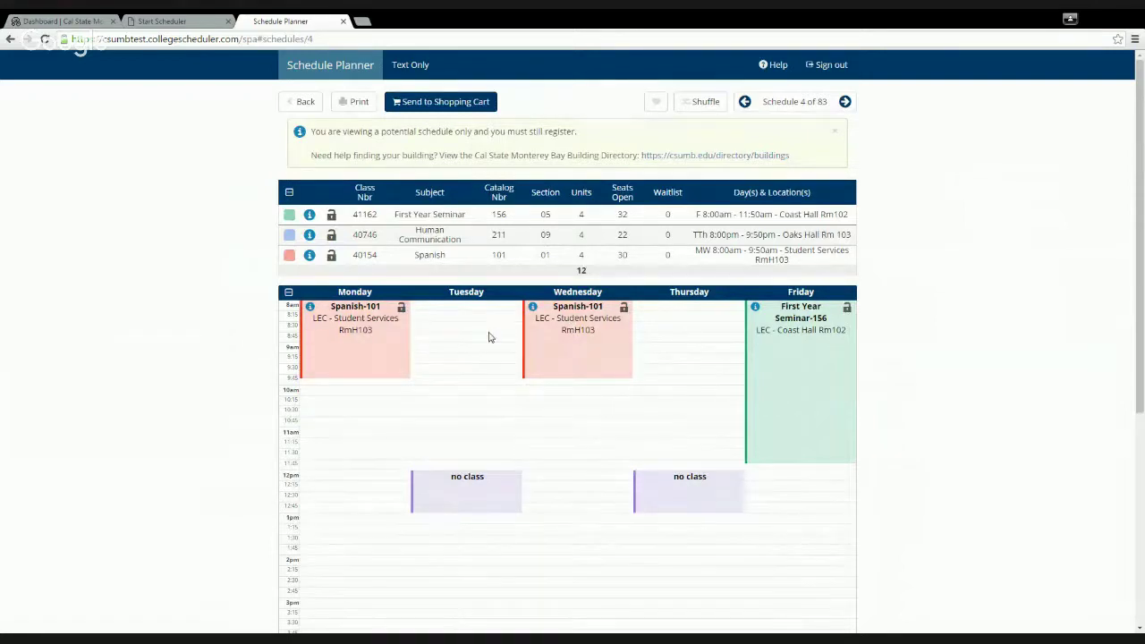
pyautogui.scroll(-2, 488, 336)
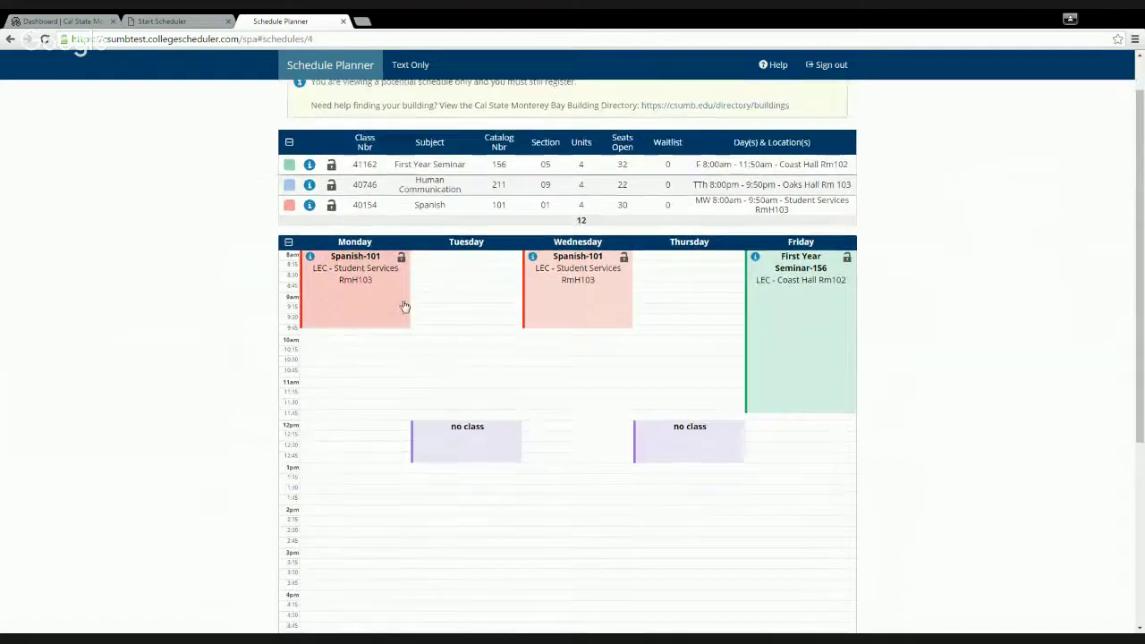
pyautogui.scroll(-1, 404, 307)
pyautogui.scroll(-1, 445, 265)
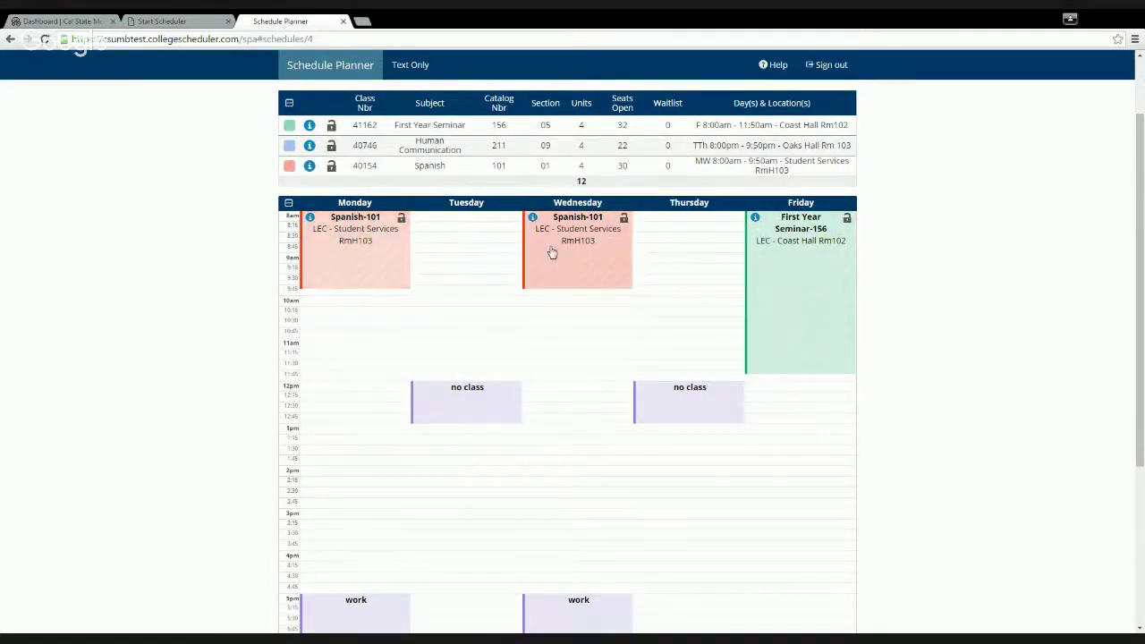
pyautogui.scroll(-2, 483, 235)
pyautogui.scroll(-3, 476, 240)
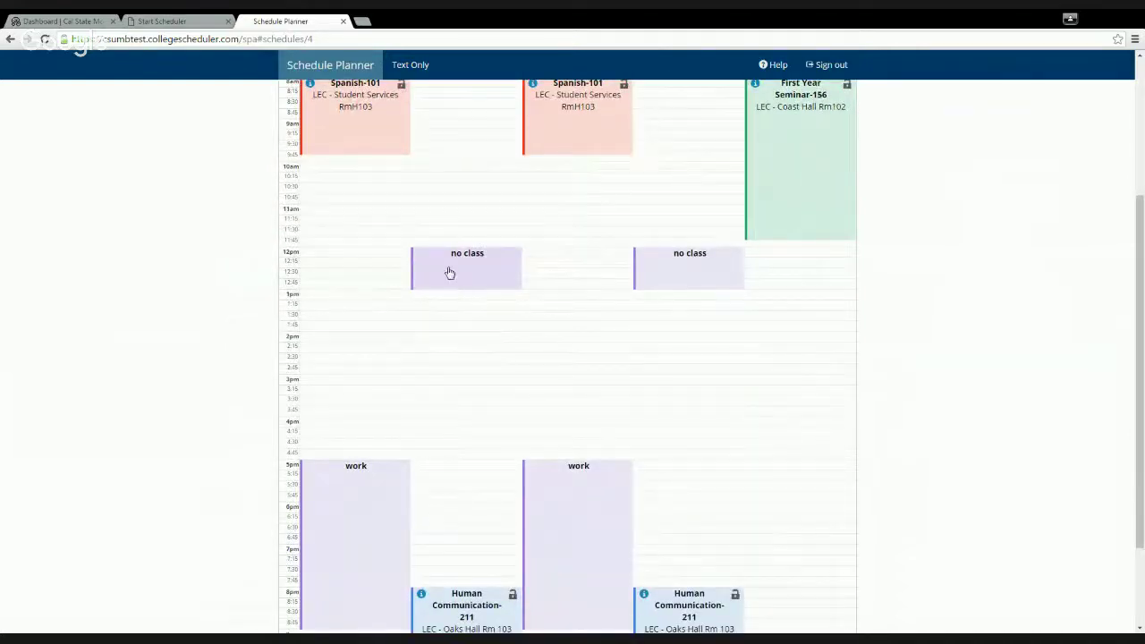
pyautogui.scroll(-2, 421, 462)
pyautogui.scroll(-2, 453, 411)
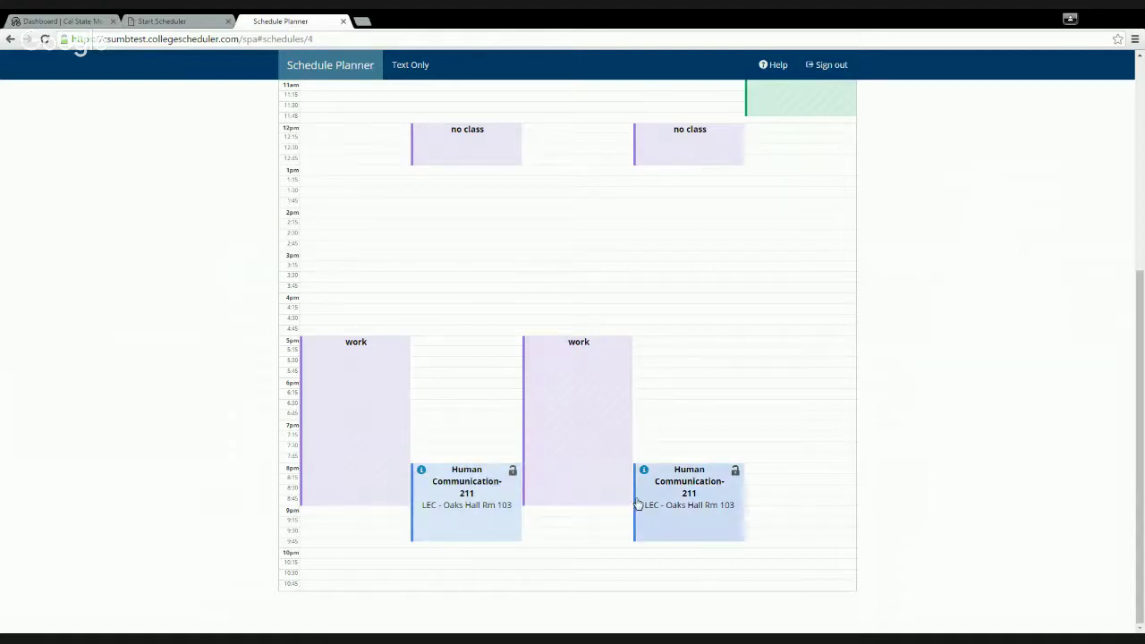
pyautogui.scroll(1, 640, 503)
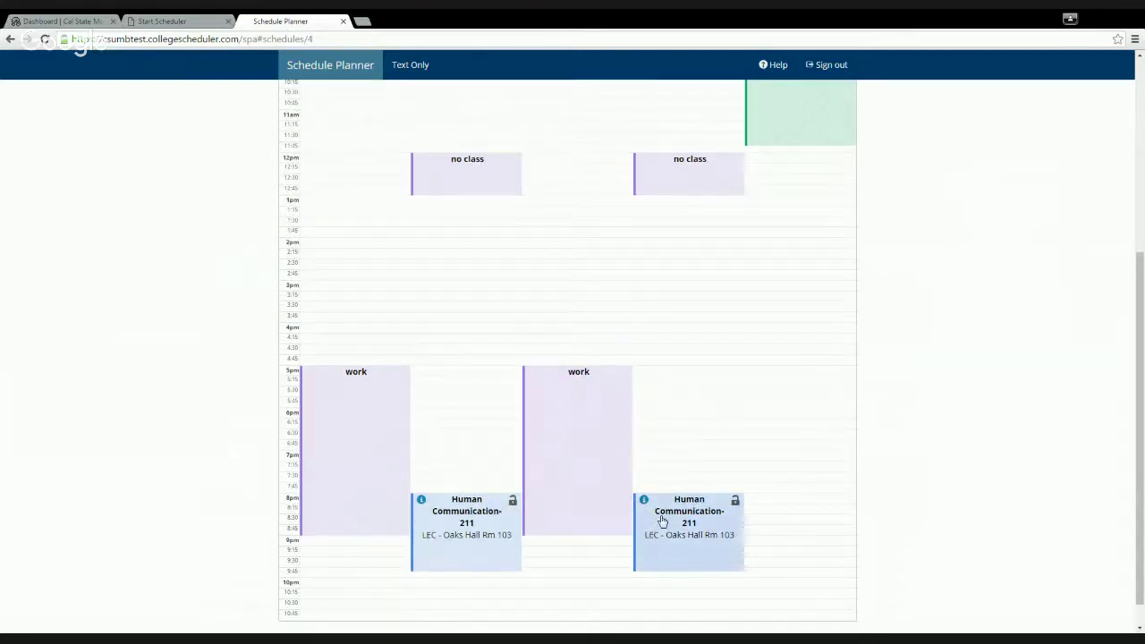
pyautogui.scroll(3, 662, 518)
pyautogui.scroll(6, 776, 431)
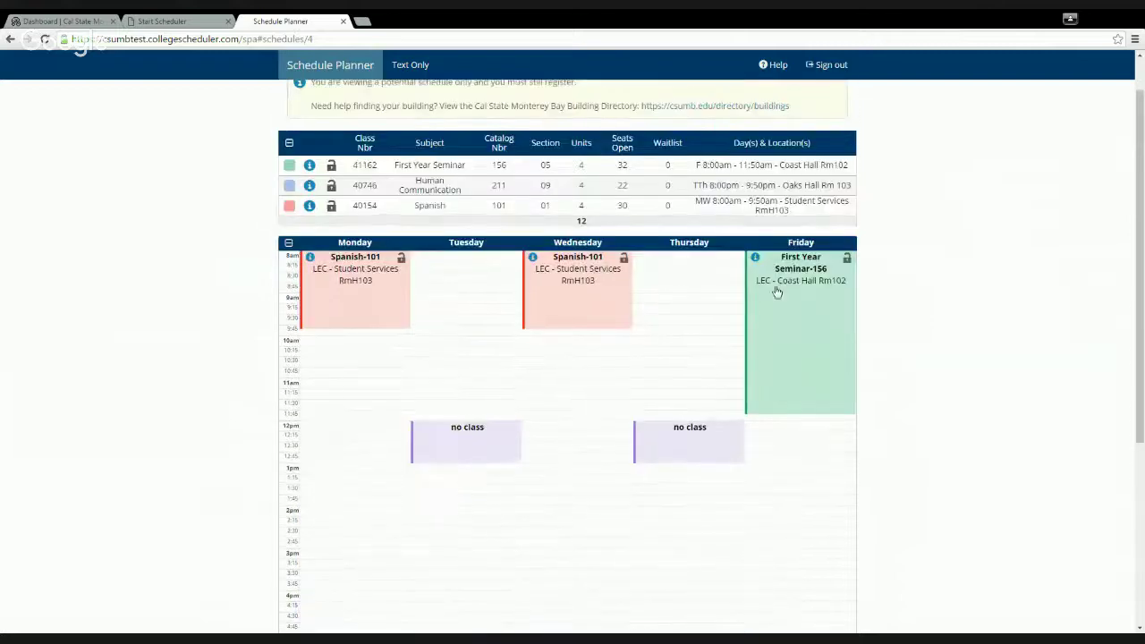
pyautogui.scroll(2, 679, 269)
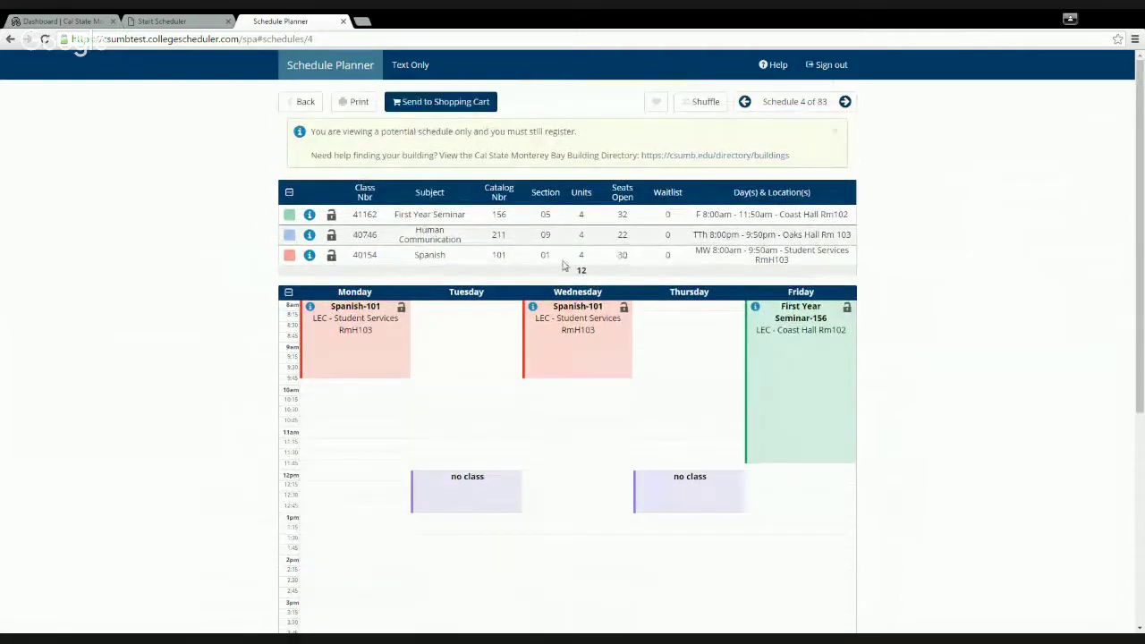
# - Return to the schedule list and compare schedules 5, 8, 9 and 12 side by side
pyautogui.click(302, 101)
pyautogui.scroll(-5, 170, 367)
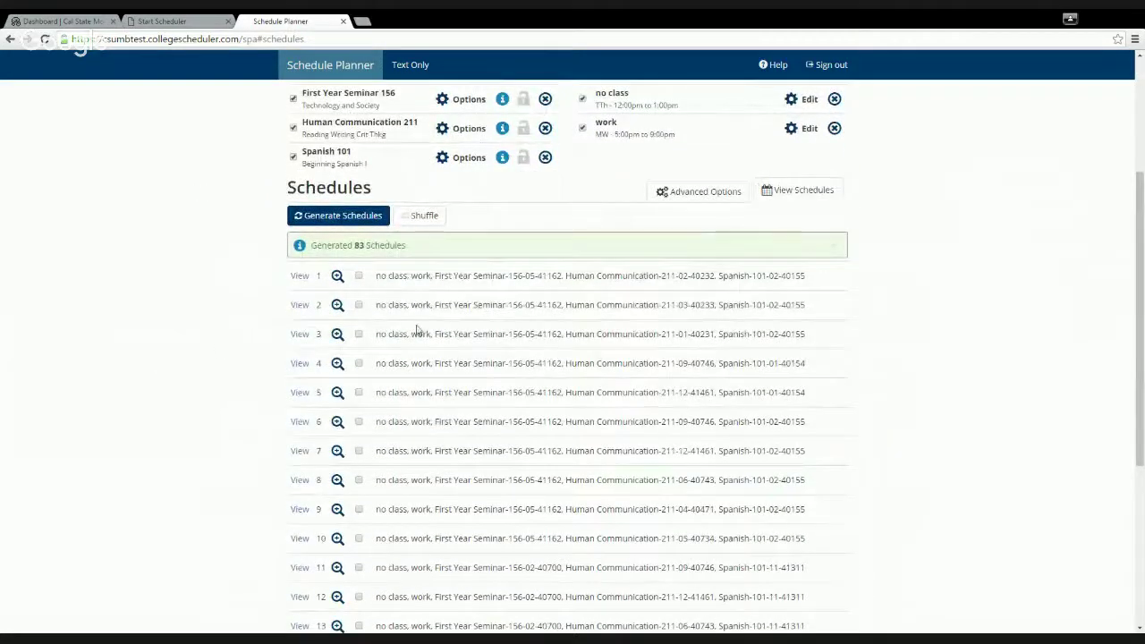
pyautogui.scroll(-2, 397, 301)
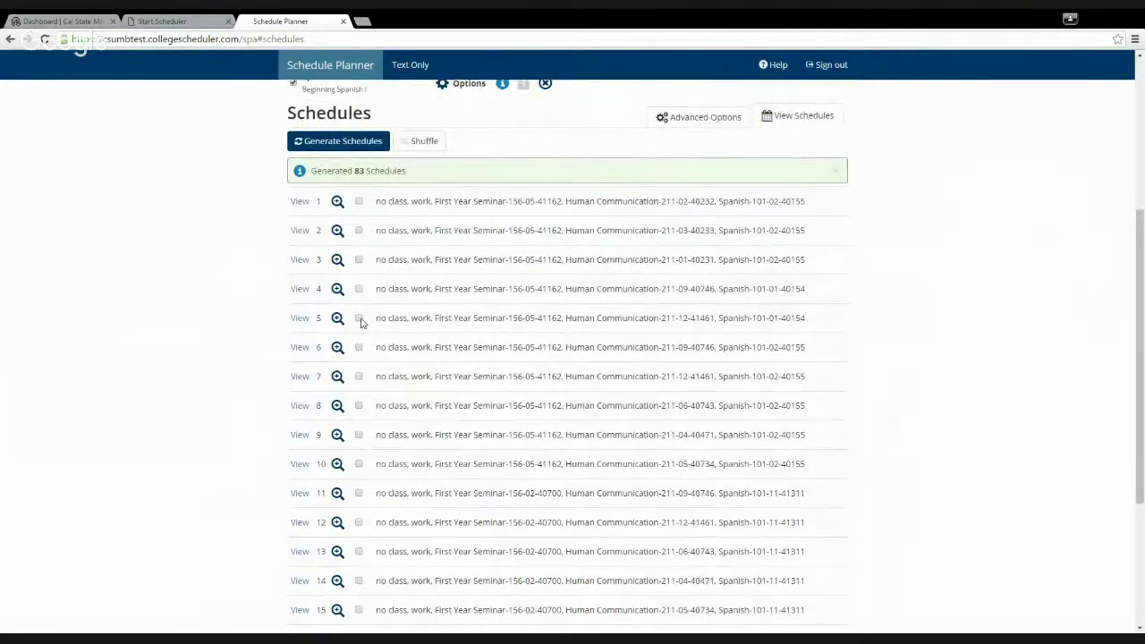
pyautogui.click(358, 320)
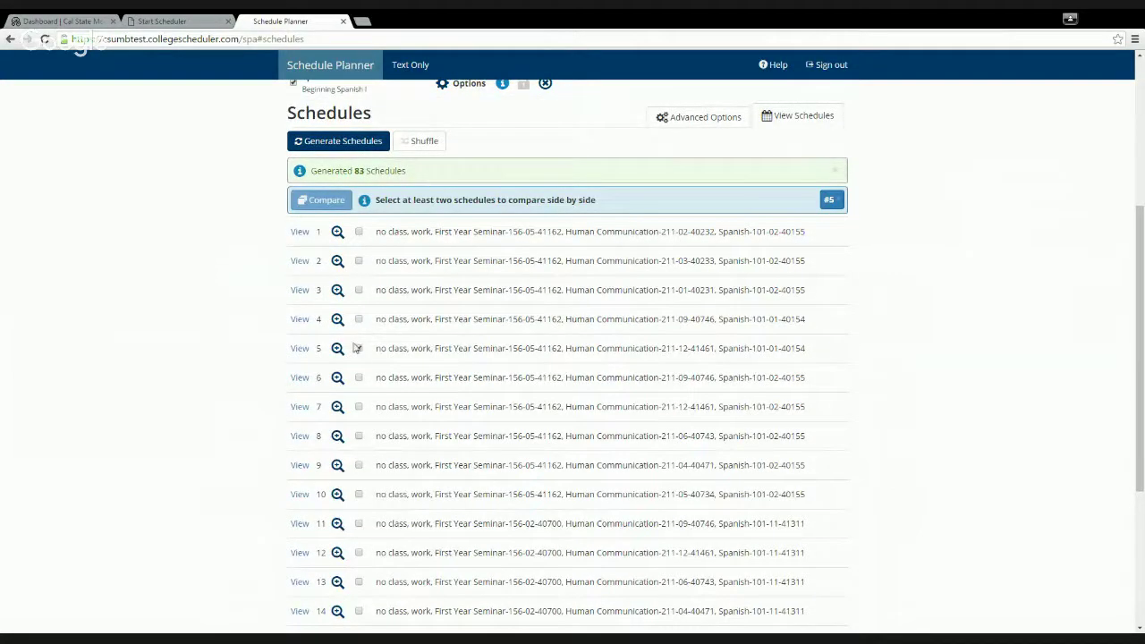
pyautogui.scroll(-1, 371, 382)
pyautogui.click(358, 392)
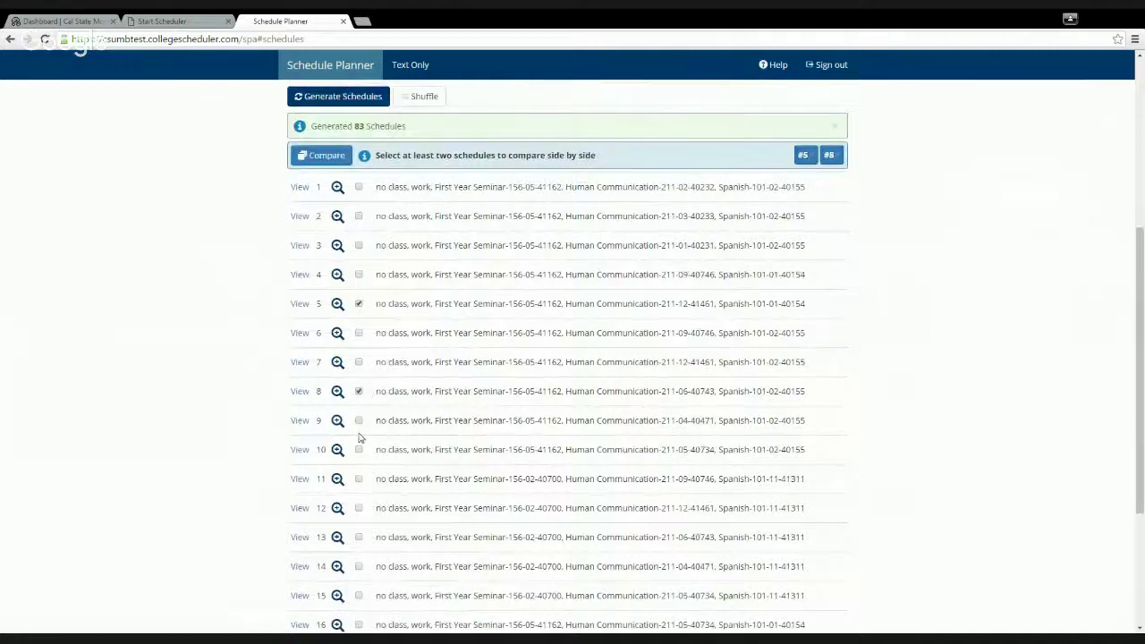
pyautogui.click(358, 422)
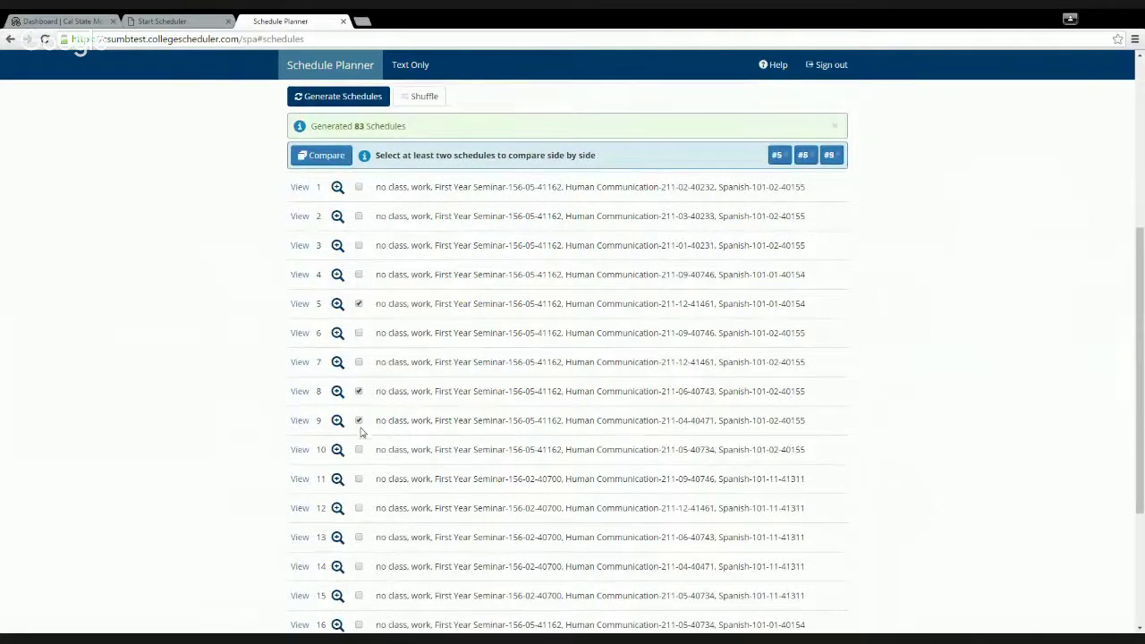
pyautogui.click(358, 510)
pyautogui.click(330, 156)
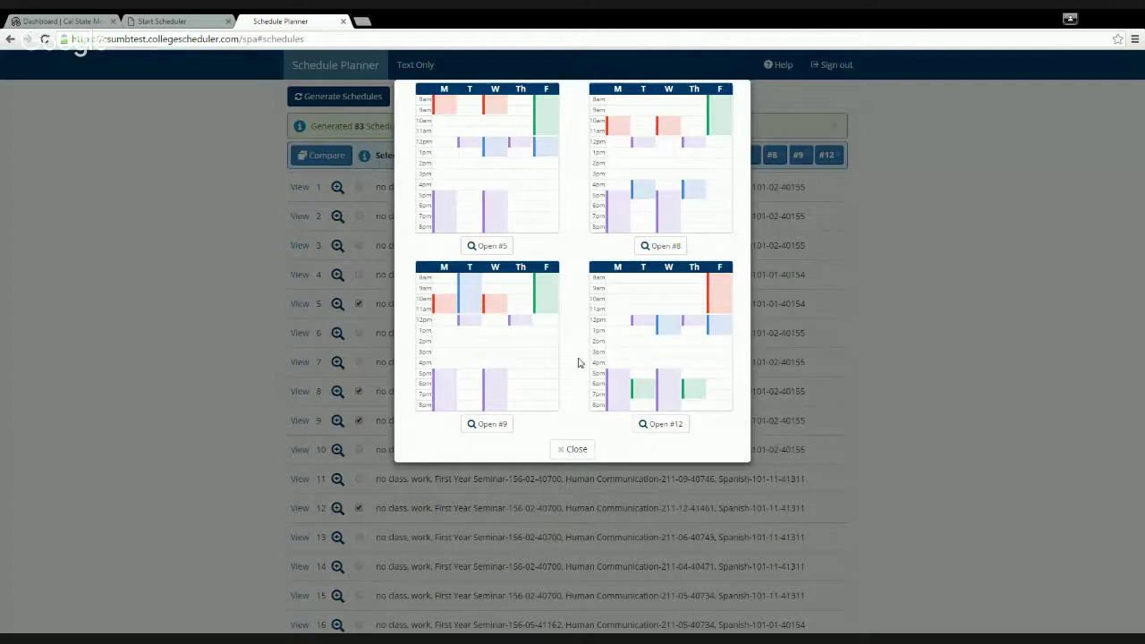
# - Open schedule 12 from the comparison and examine its class times, locations and weekly calendar
pyautogui.click(662, 424)
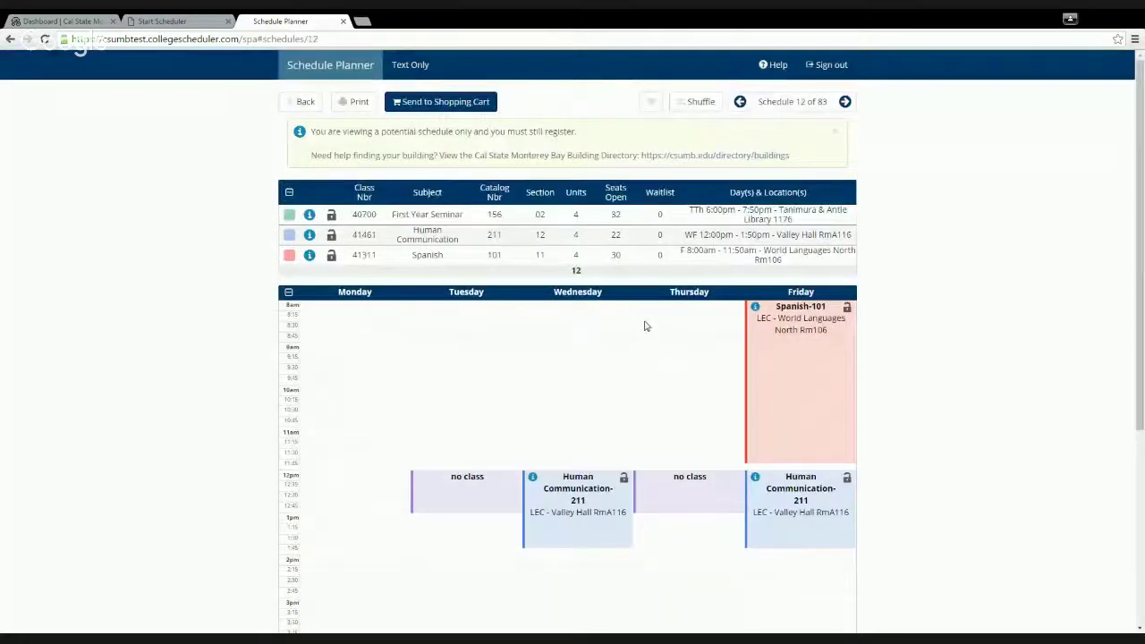
pyautogui.scroll(-2, 665, 310)
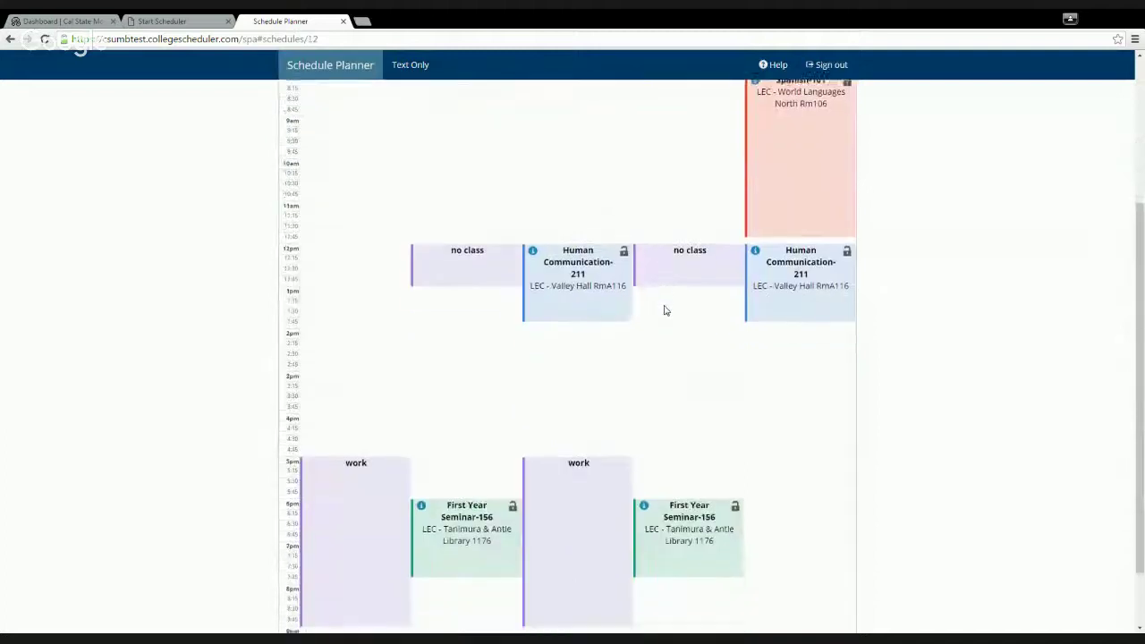
pyautogui.scroll(1, 665, 311)
pyautogui.scroll(2, 664, 310)
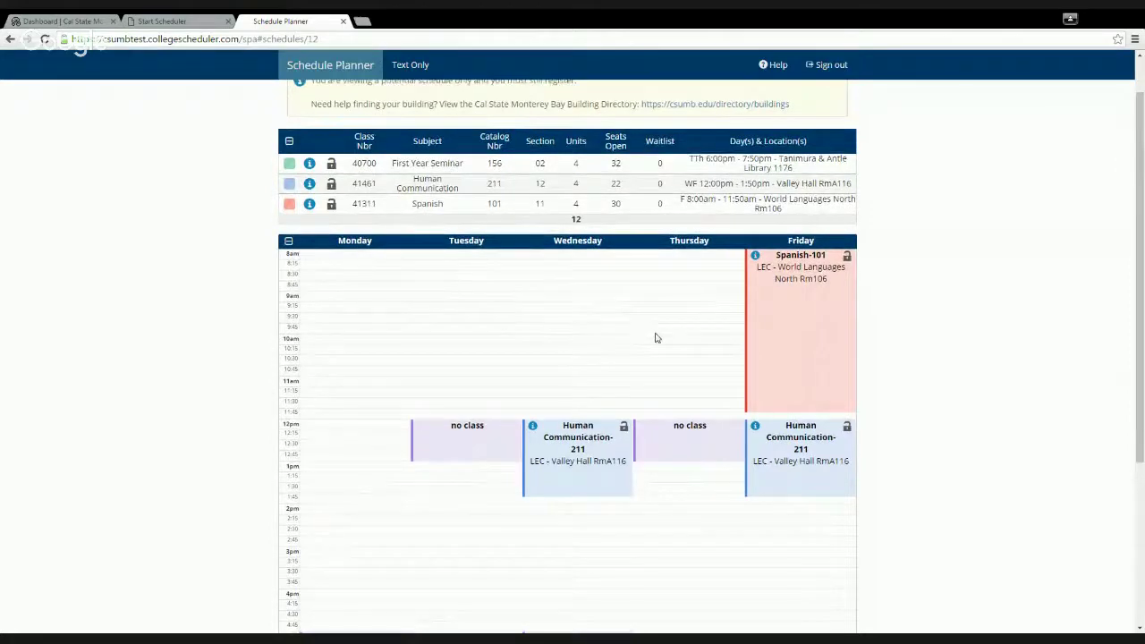
pyautogui.scroll(-1, 656, 334)
pyautogui.scroll(-1, 666, 353)
pyautogui.scroll(3, 680, 362)
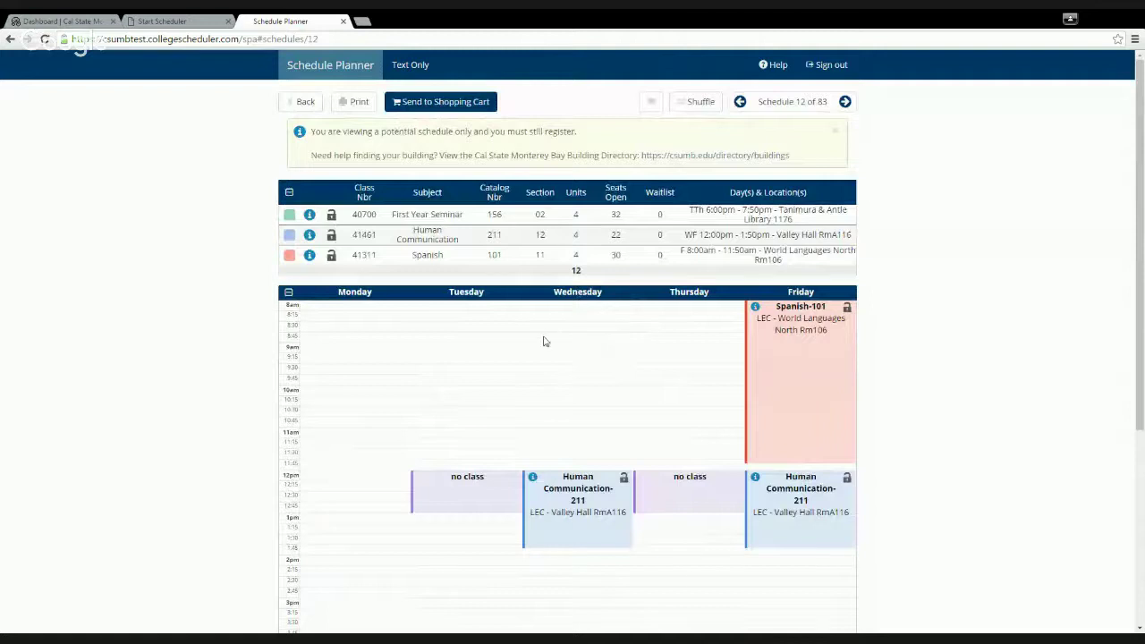
# - Review the weekly calendar of schedule 12 and lock its Human Communication 211 section 12 class
pyautogui.scroll(-1, 572, 356)
pyautogui.scroll(1, 546, 269)
pyautogui.scroll(-1, 590, 358)
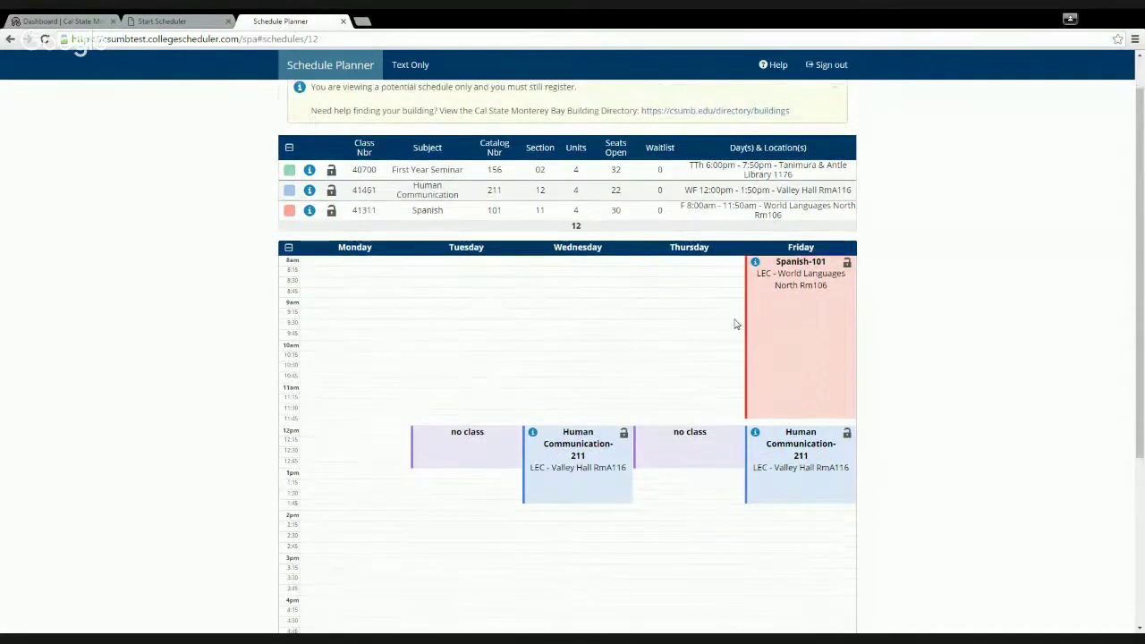
pyautogui.scroll(-1, 685, 302)
pyautogui.scroll(-3, 685, 305)
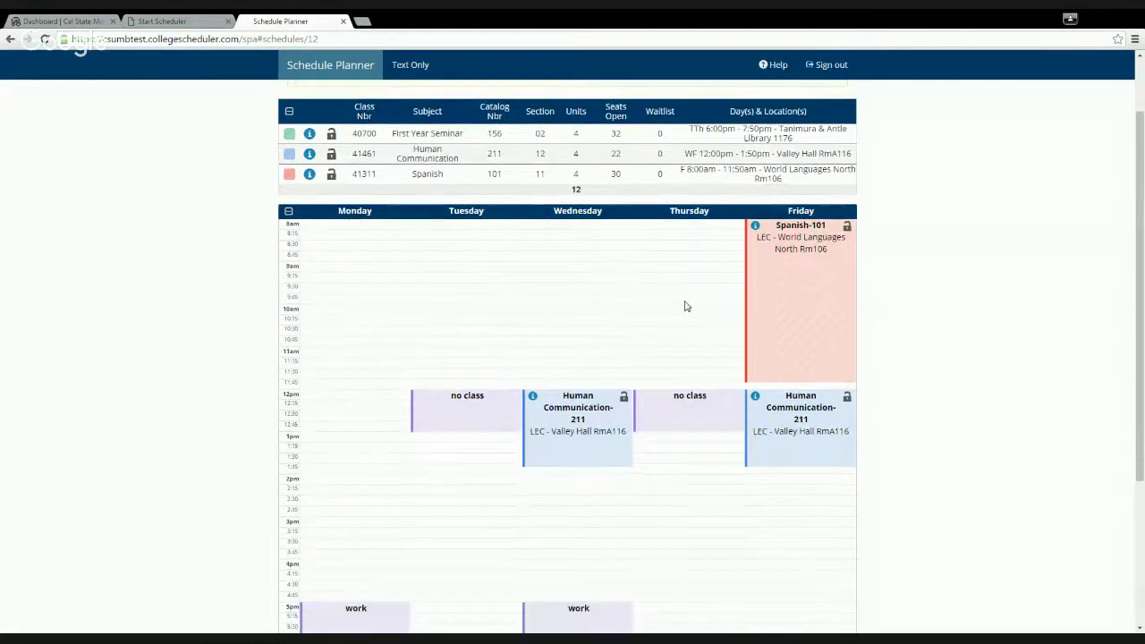
pyautogui.scroll(-1, 570, 354)
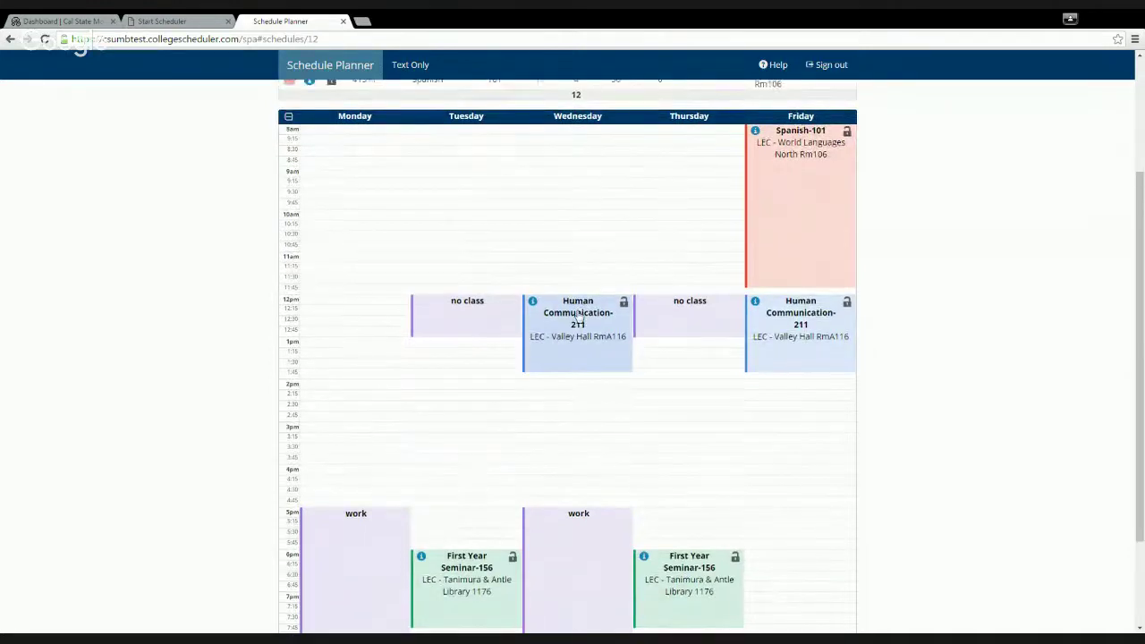
pyautogui.scroll(1, 577, 315)
pyautogui.scroll(2, 588, 384)
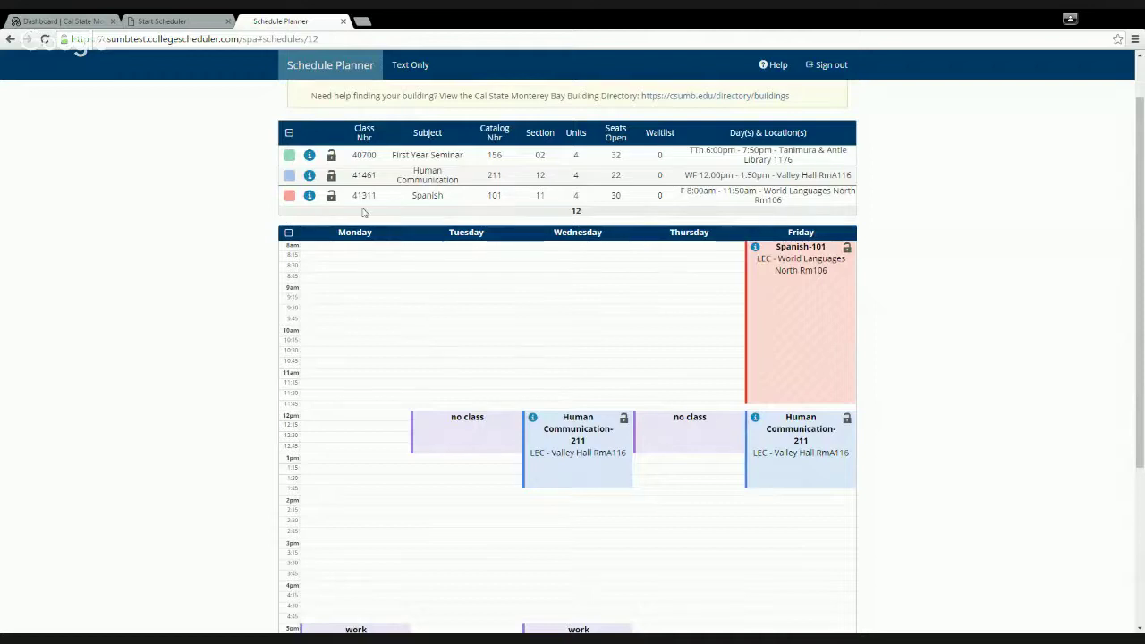
pyautogui.click(330, 175)
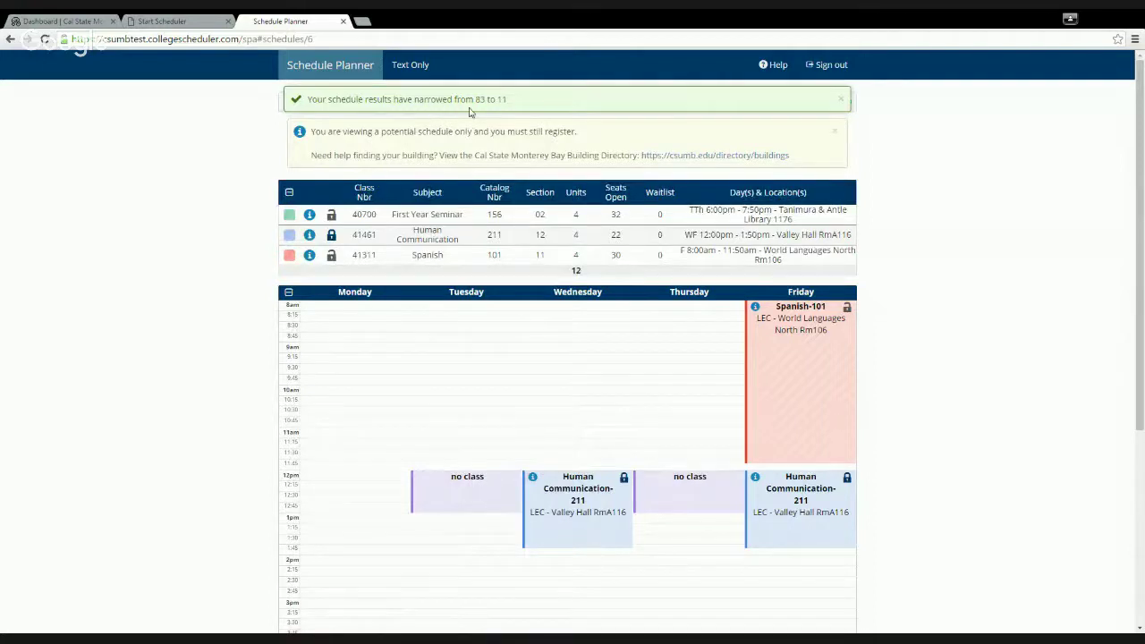
# - Return to the schedule list and look through the schedules generated with the locked Human Communication section
pyautogui.click(305, 103)
pyautogui.scroll(-1, 379, 426)
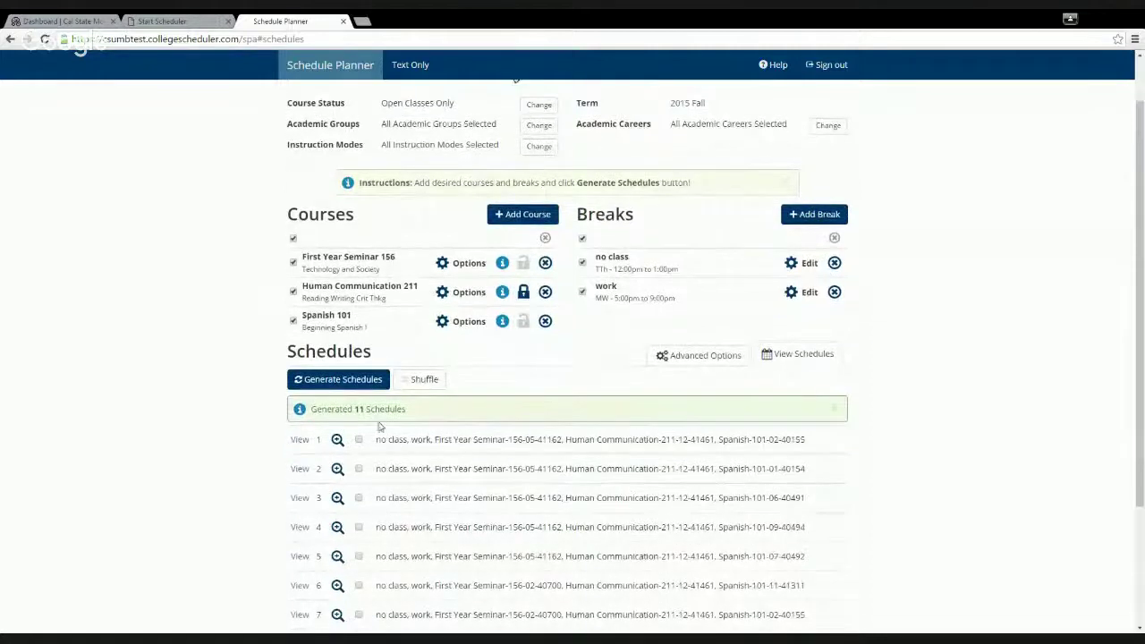
pyautogui.scroll(-1, 421, 426)
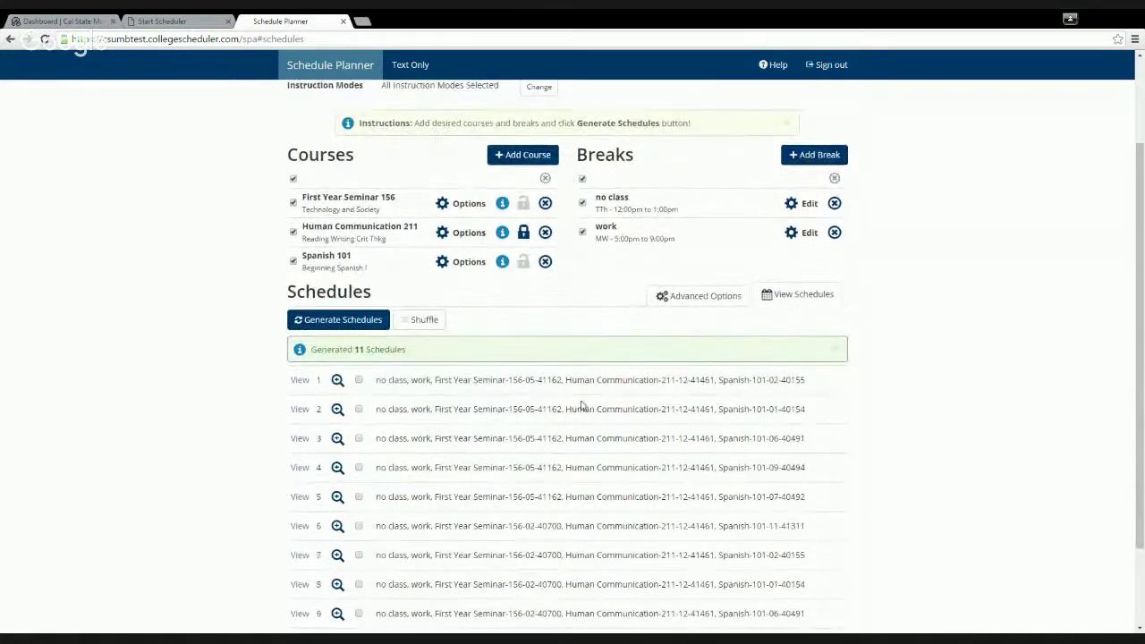
pyautogui.scroll(-1, 518, 382)
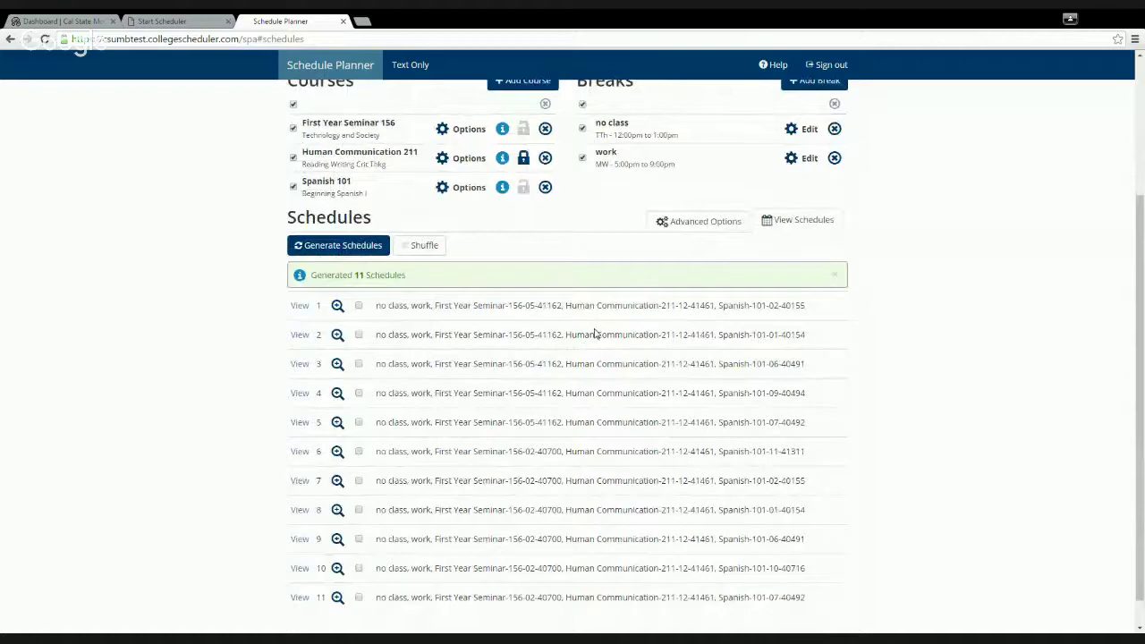
pyautogui.scroll(2, 593, 334)
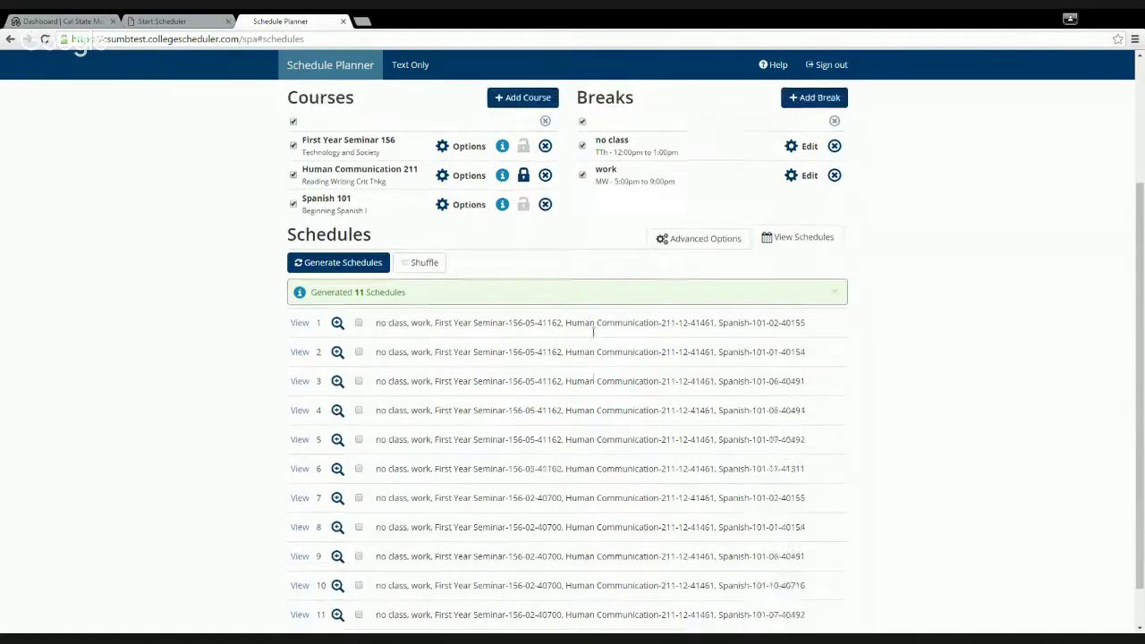
pyautogui.scroll(-1, 375, 439)
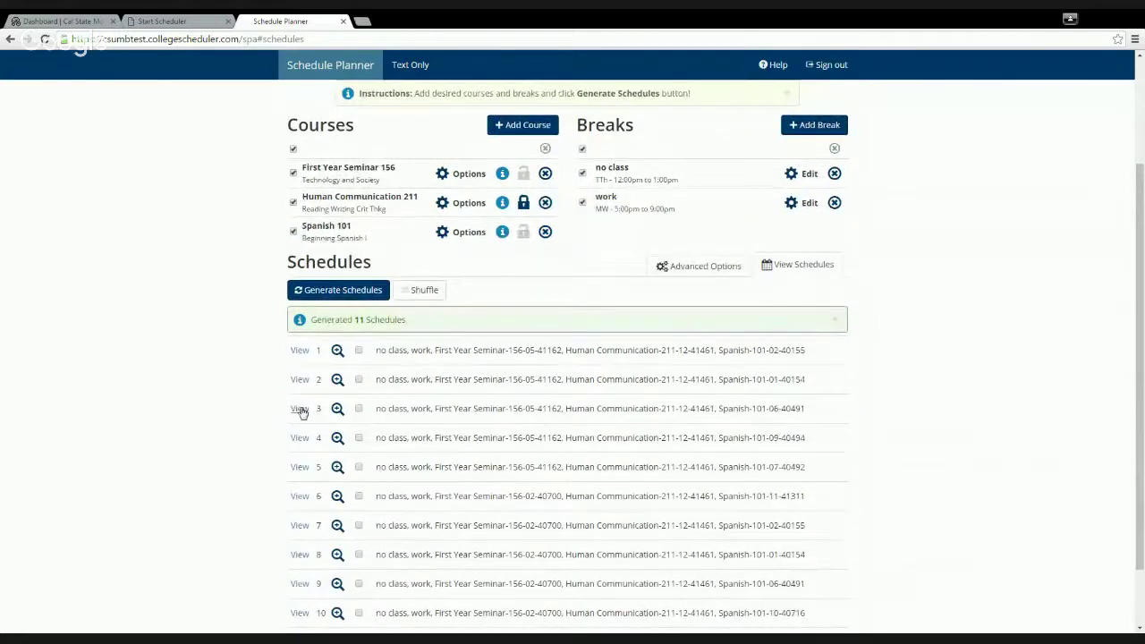
# - Open schedule 3, check its weekly calendar, and send it to the shopping cart, accepting the transfer
pyautogui.click(300, 409)
pyautogui.scroll(-1, 577, 413)
pyautogui.scroll(1, 579, 412)
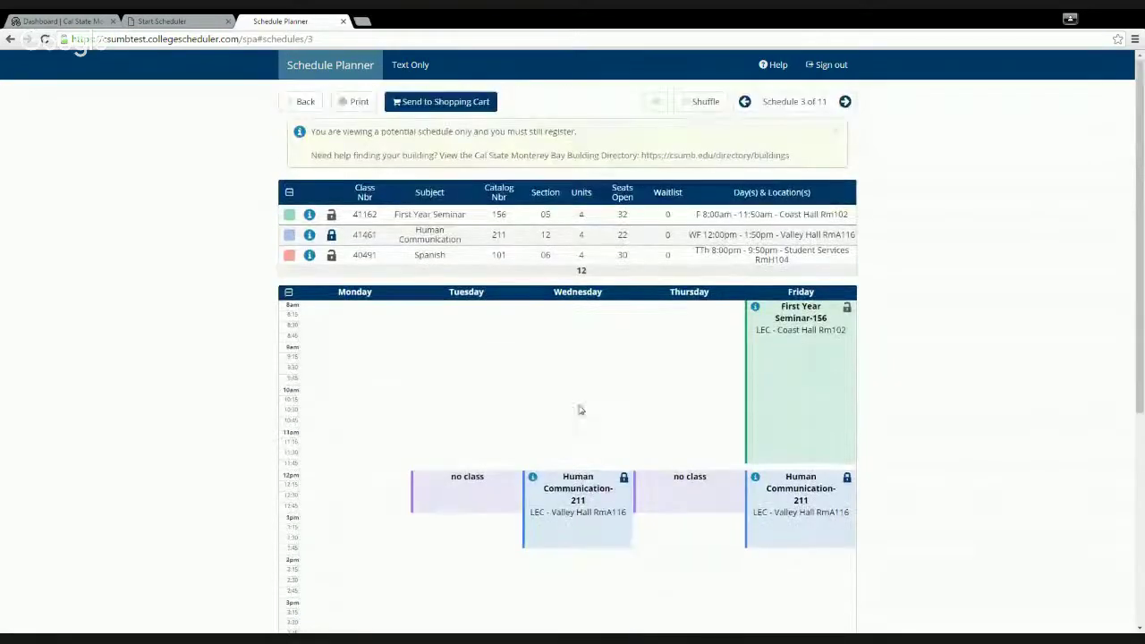
pyautogui.scroll(-1, 567, 369)
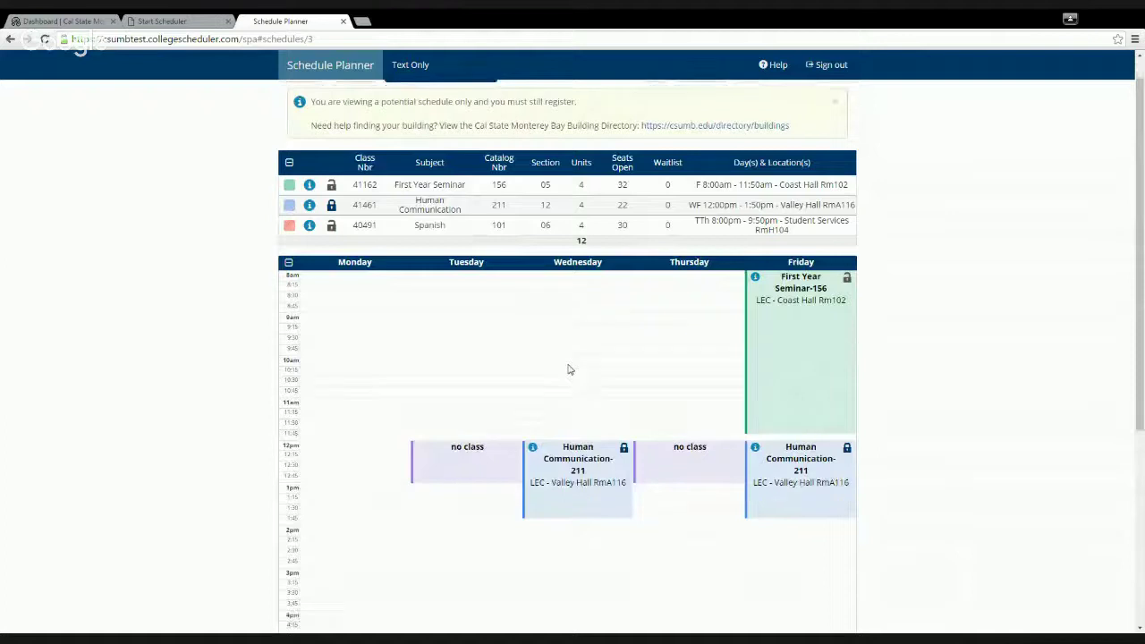
pyautogui.scroll(1, 567, 368)
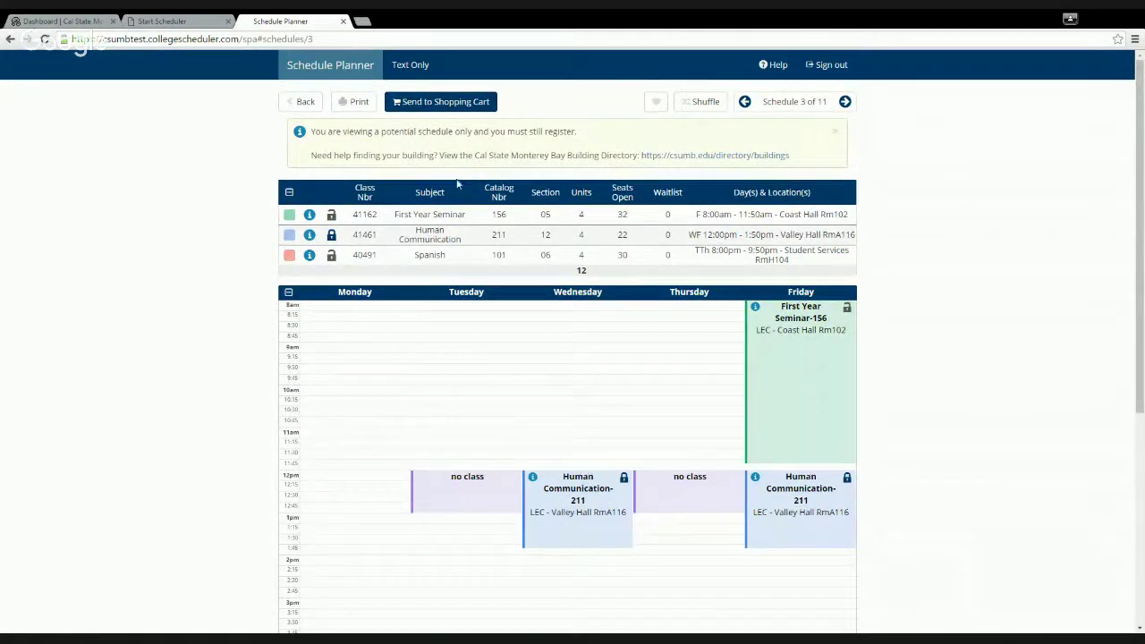
pyautogui.click(452, 103)
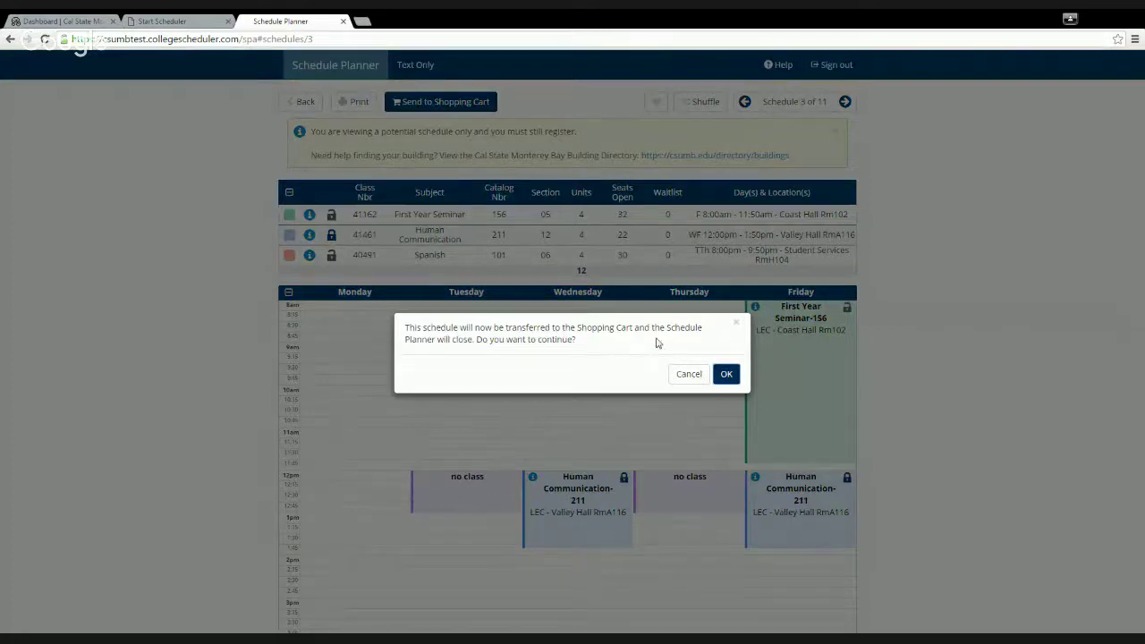
pyautogui.click(727, 376)
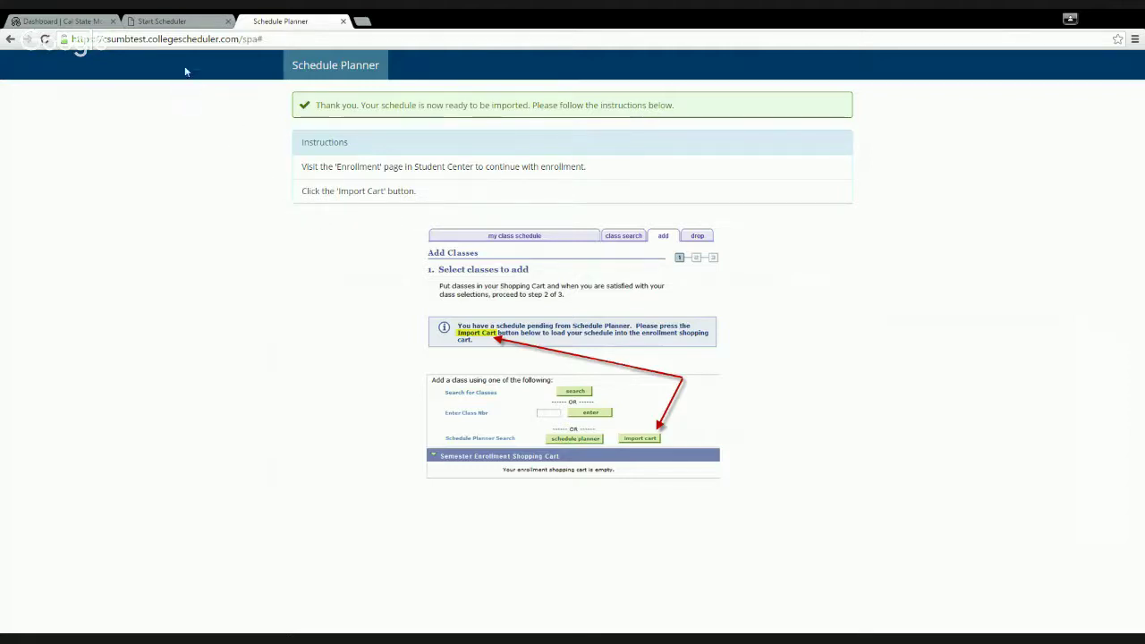
# - Load the csumb.edu home page in a new browser tab and open its class schedule page
pyautogui.click(363, 22)
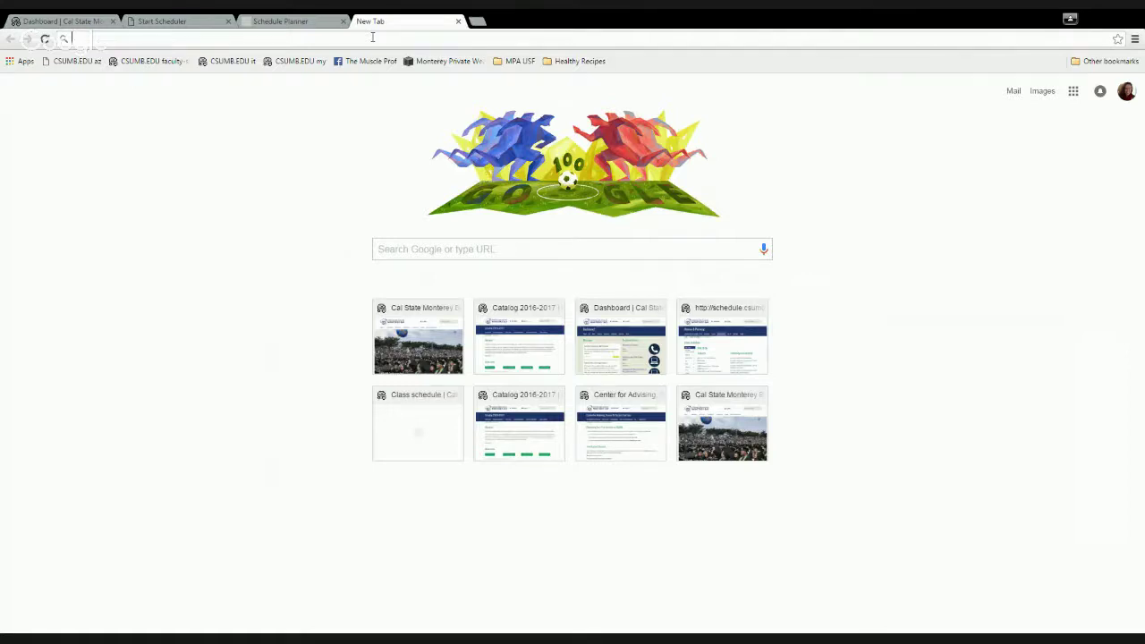
pyautogui.click(282, 20)
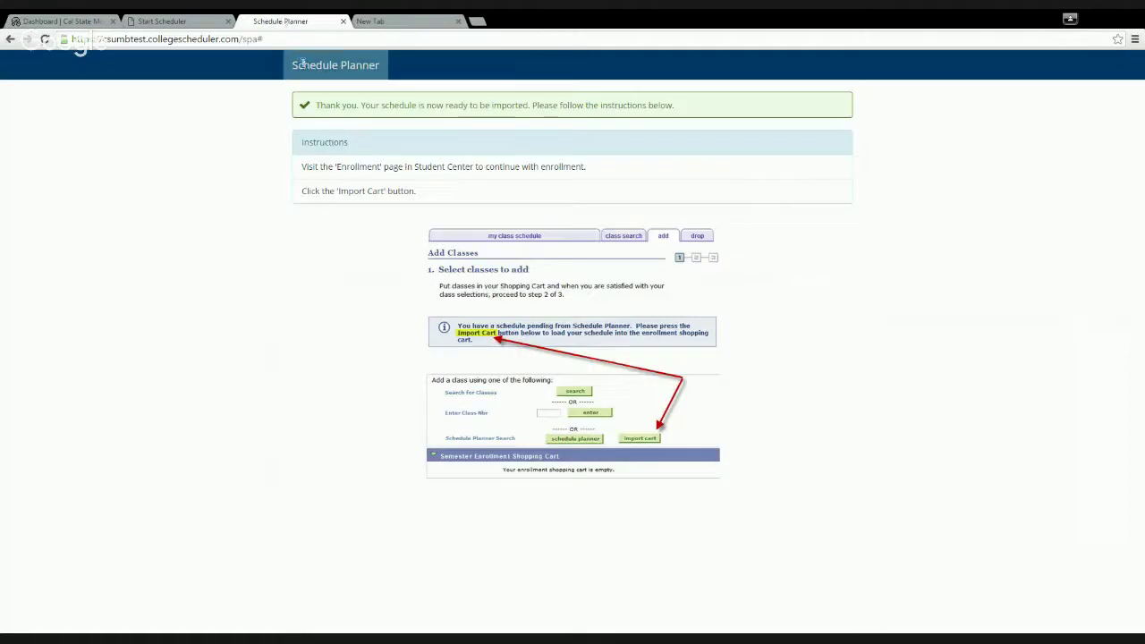
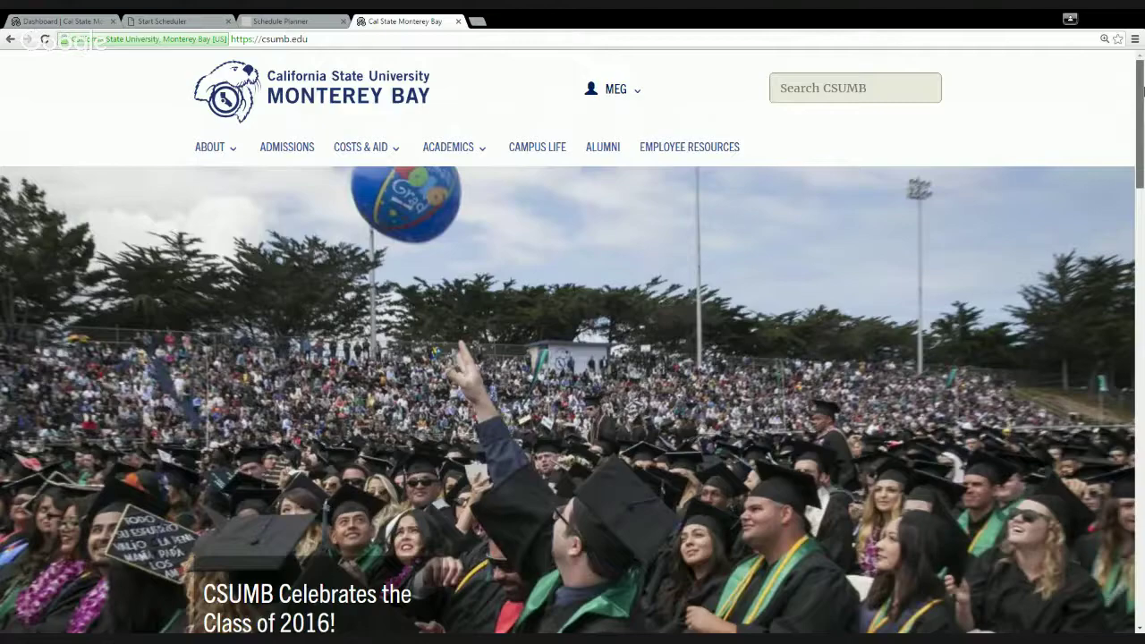
pyautogui.moveTo(1140, 90); pyautogui.dragTo(1140, 554)
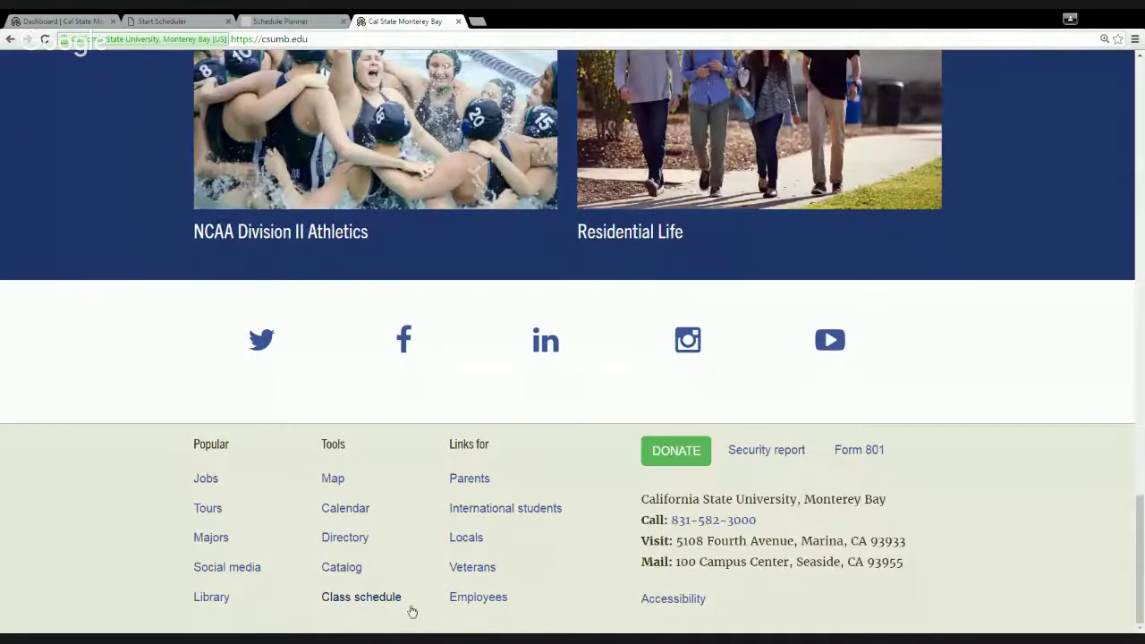
pyautogui.click(354, 604)
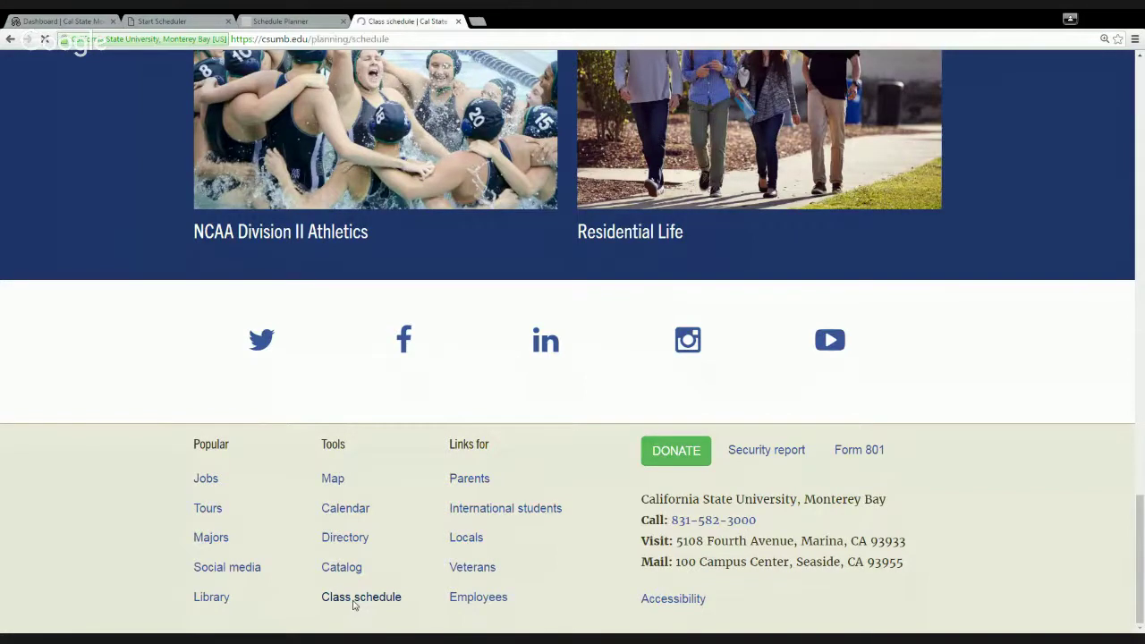
# - Examine the subjects and university requirements listed on the Fall 2016 class schedule page
pyautogui.scroll(-1, 527, 488)
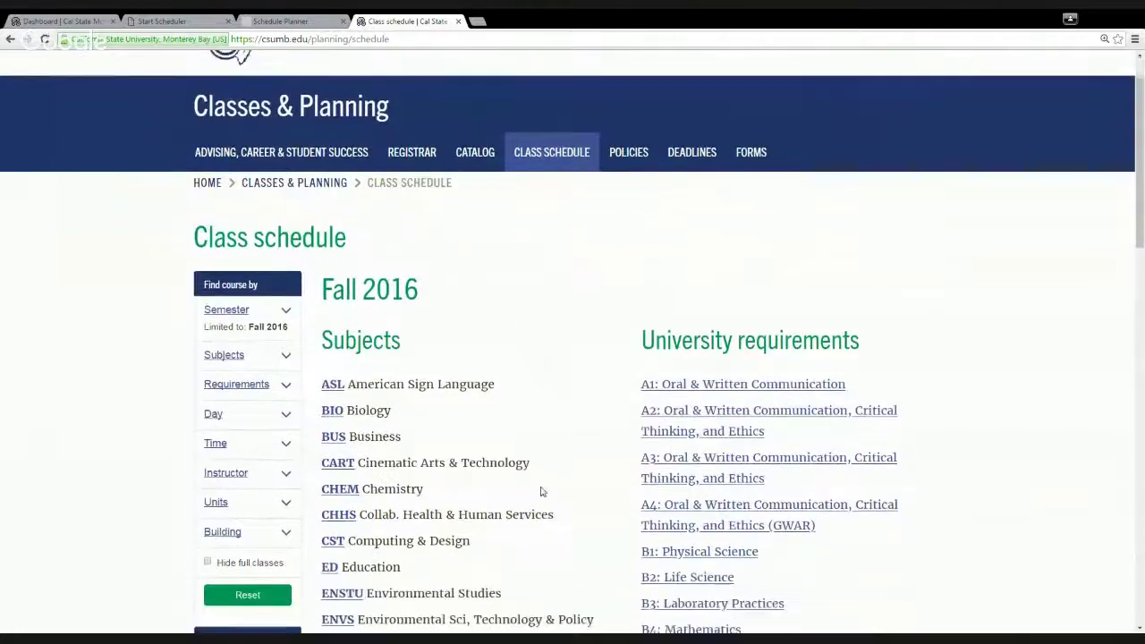
pyautogui.scroll(-3, 540, 491)
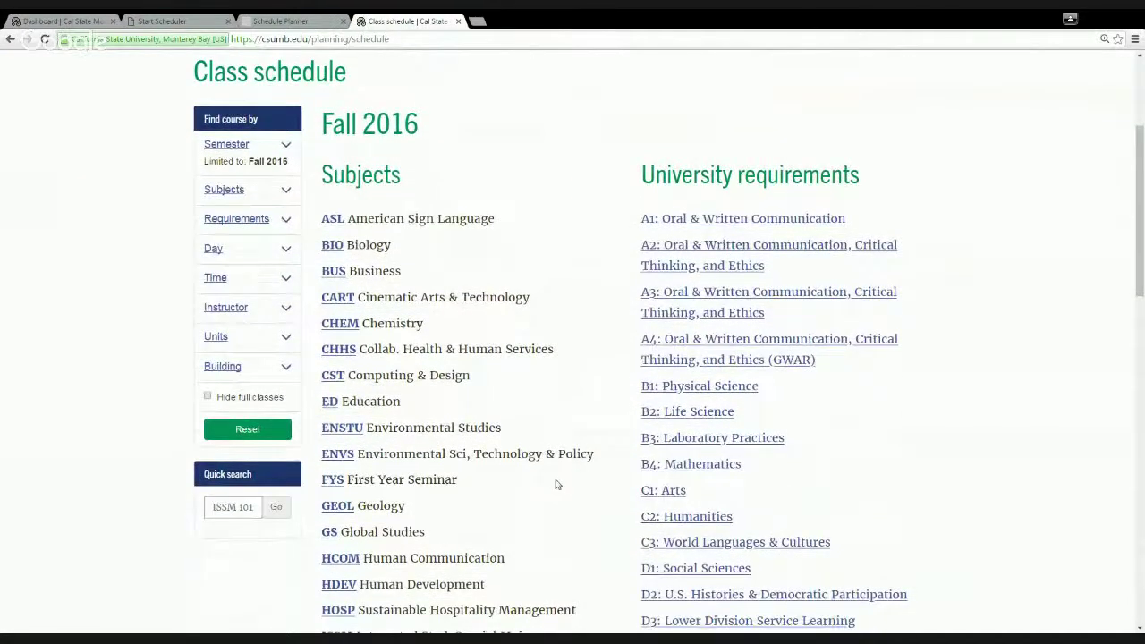
pyautogui.scroll(-1, 555, 483)
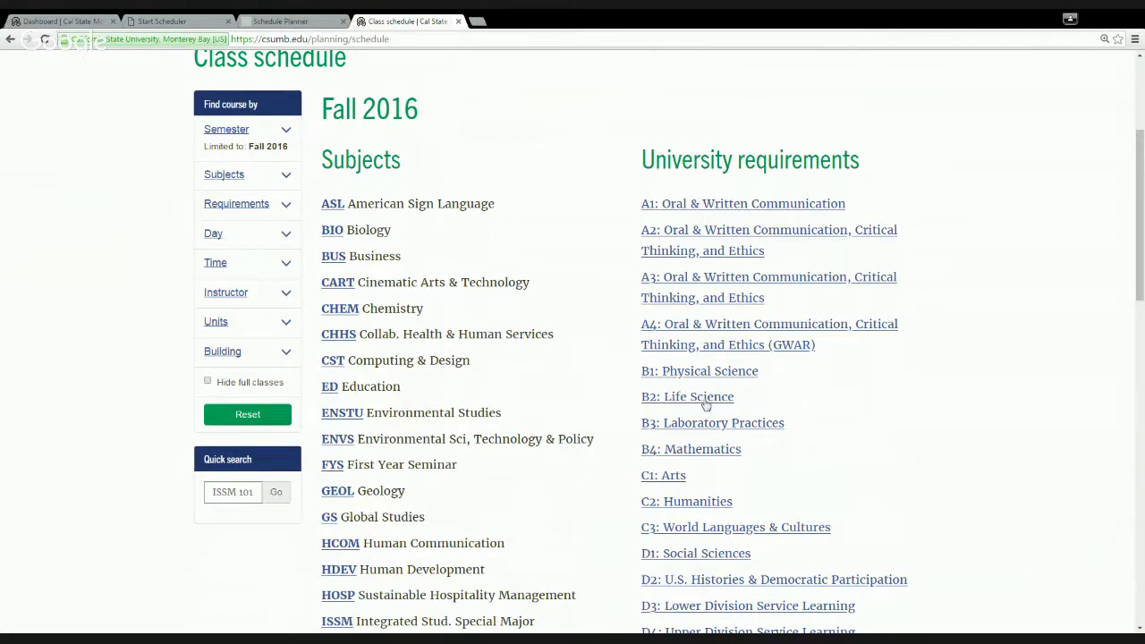
pyautogui.scroll(-1, 622, 404)
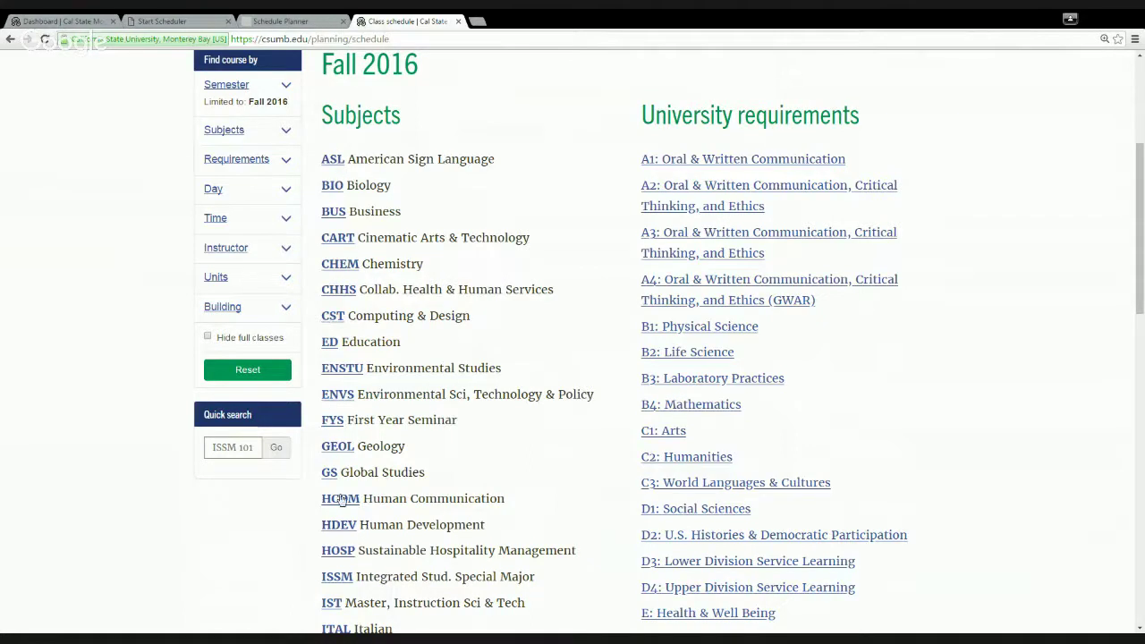
pyautogui.scroll(-3, 343, 536)
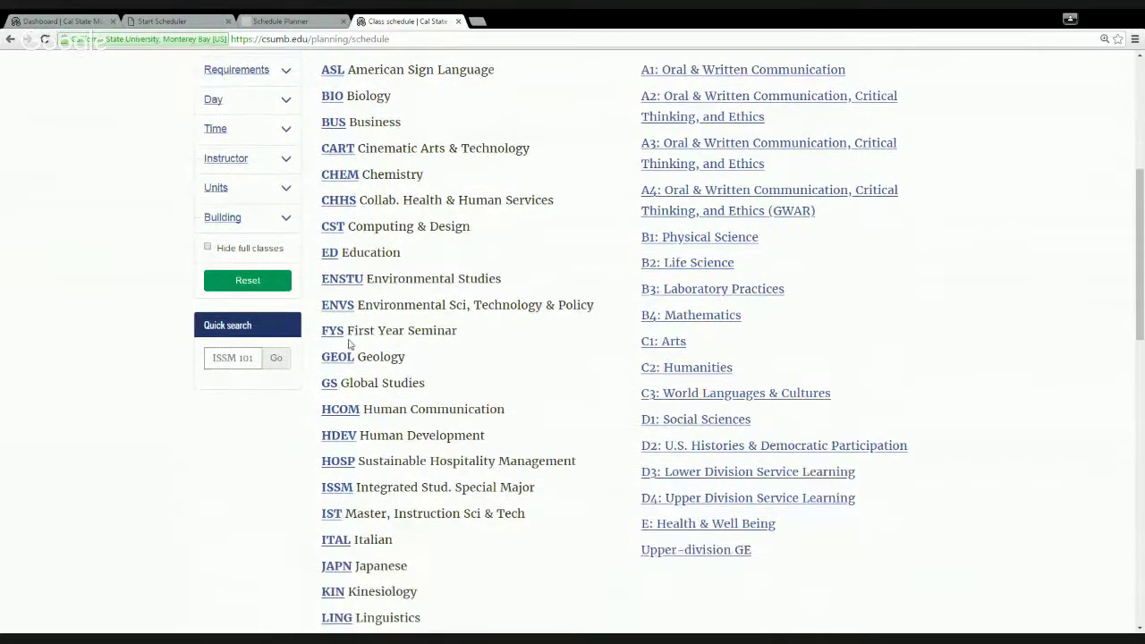
pyautogui.scroll(4, 357, 392)
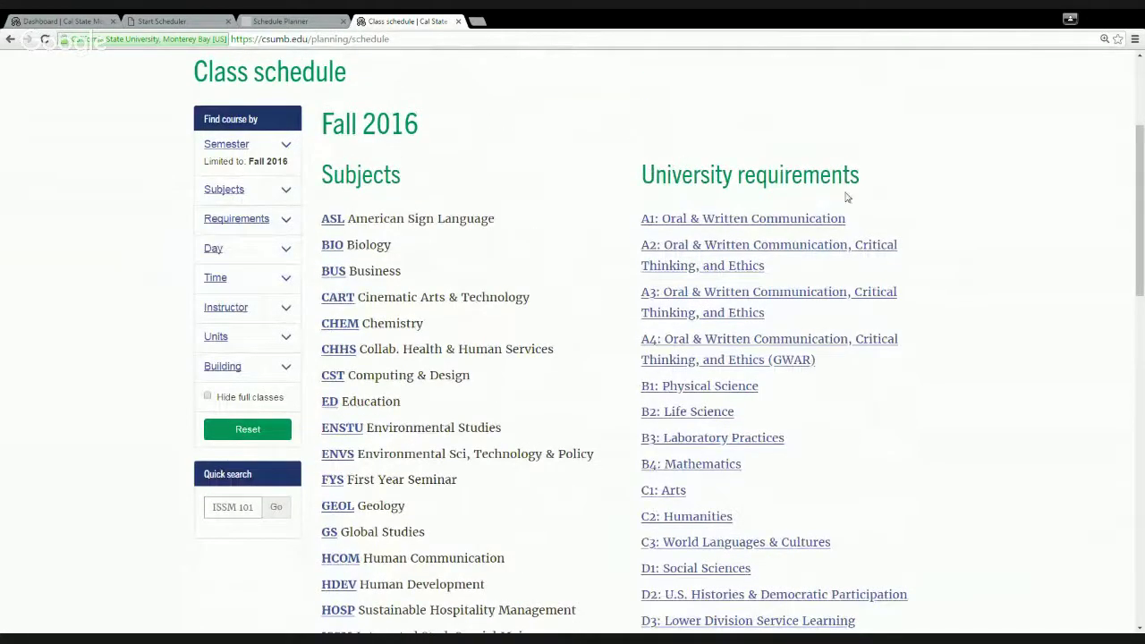
pyautogui.scroll(-2, 739, 345)
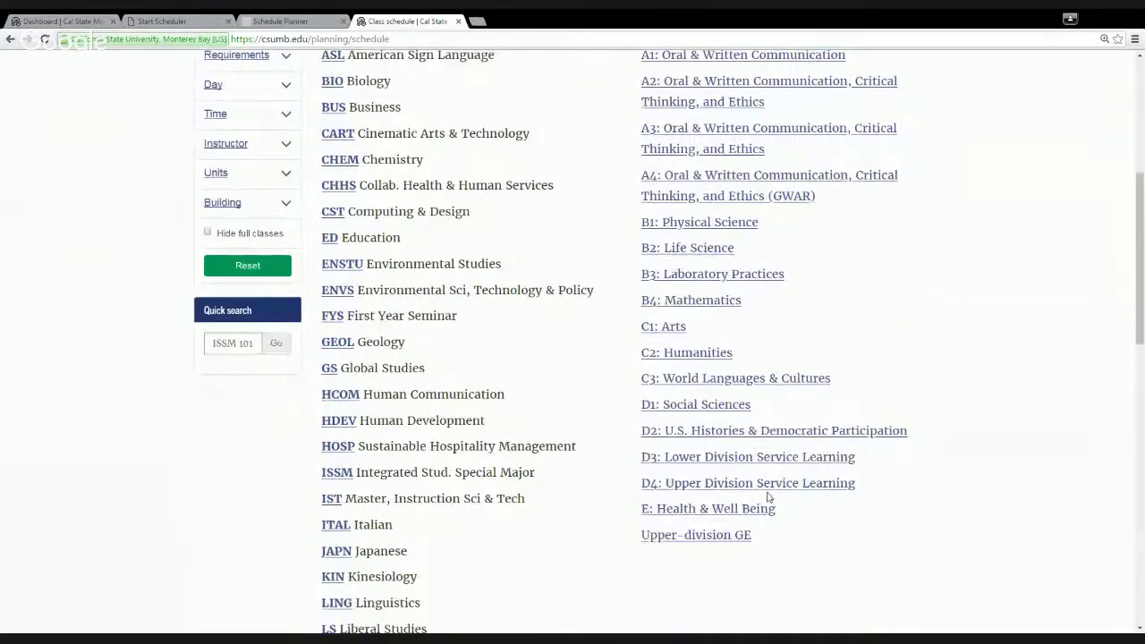
pyautogui.scroll(1, 698, 135)
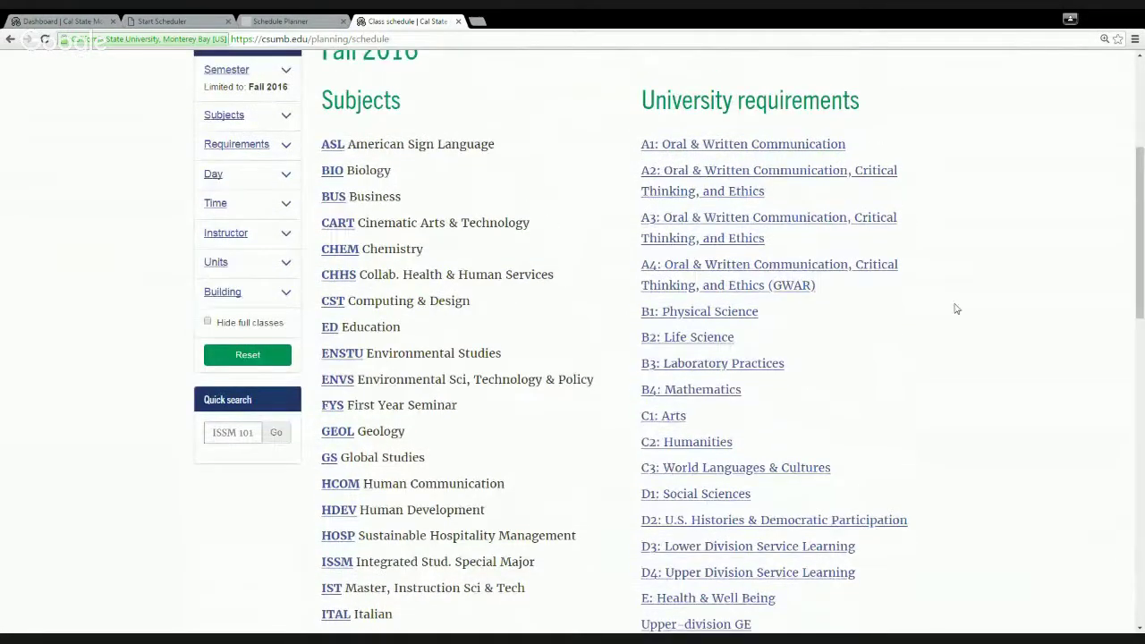
pyautogui.scroll(-1, 955, 304)
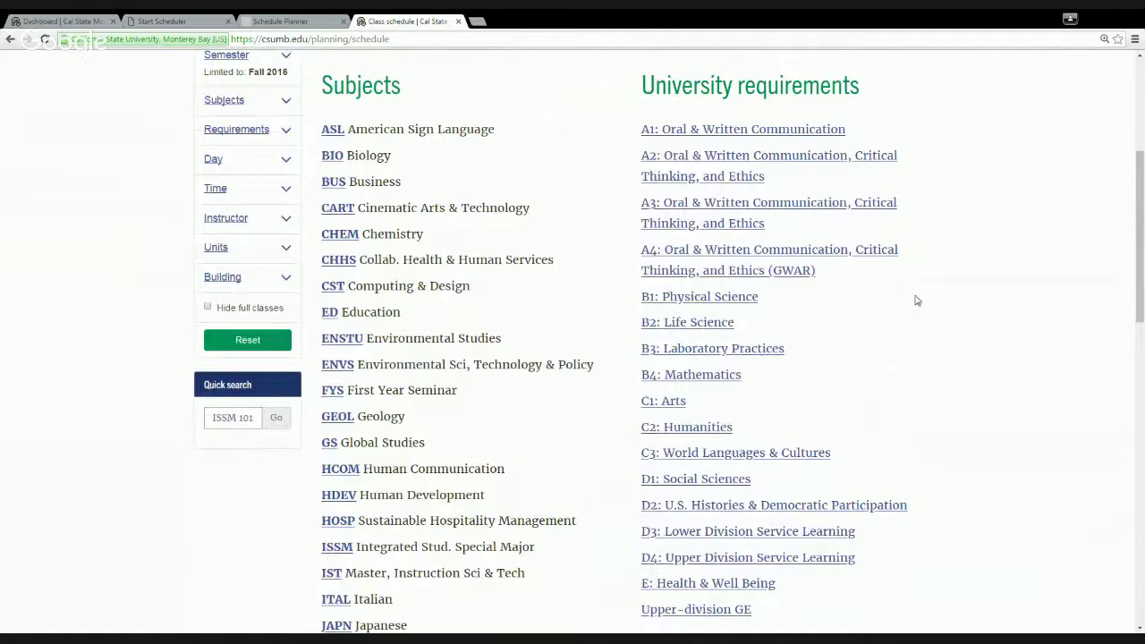
pyautogui.scroll(-1, 915, 352)
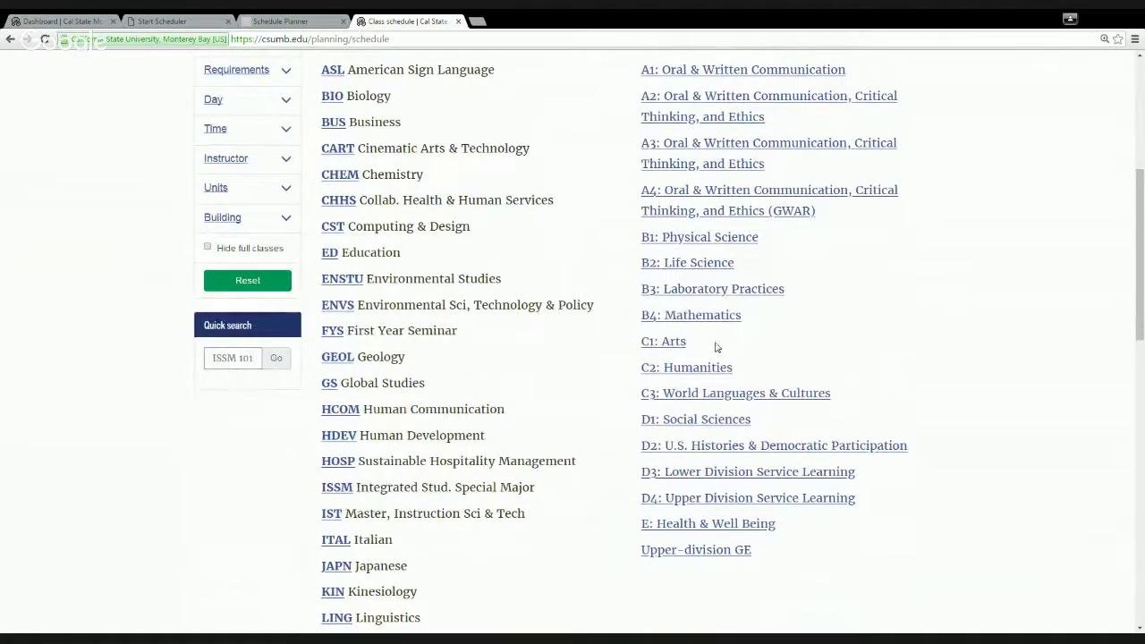
# - Open the Fall 2016 class listing for the C1: Arts requirement and view its courses from the beginning
pyautogui.click(672, 343)
pyautogui.moveTo(672, 345); pyautogui.dragTo(638, 340)
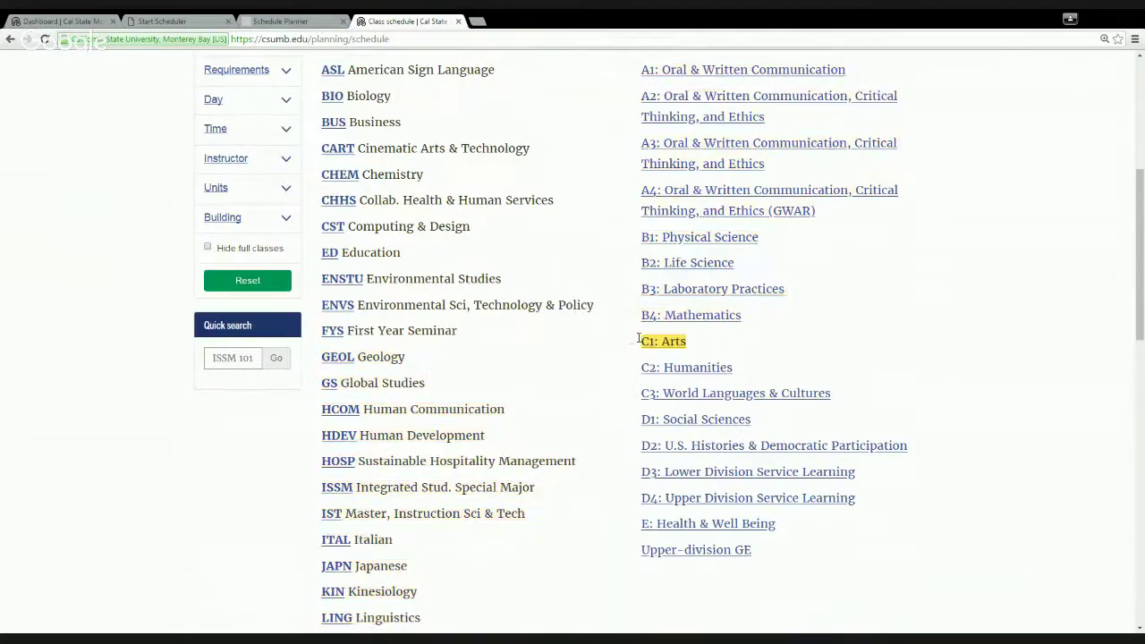
pyautogui.click(798, 355)
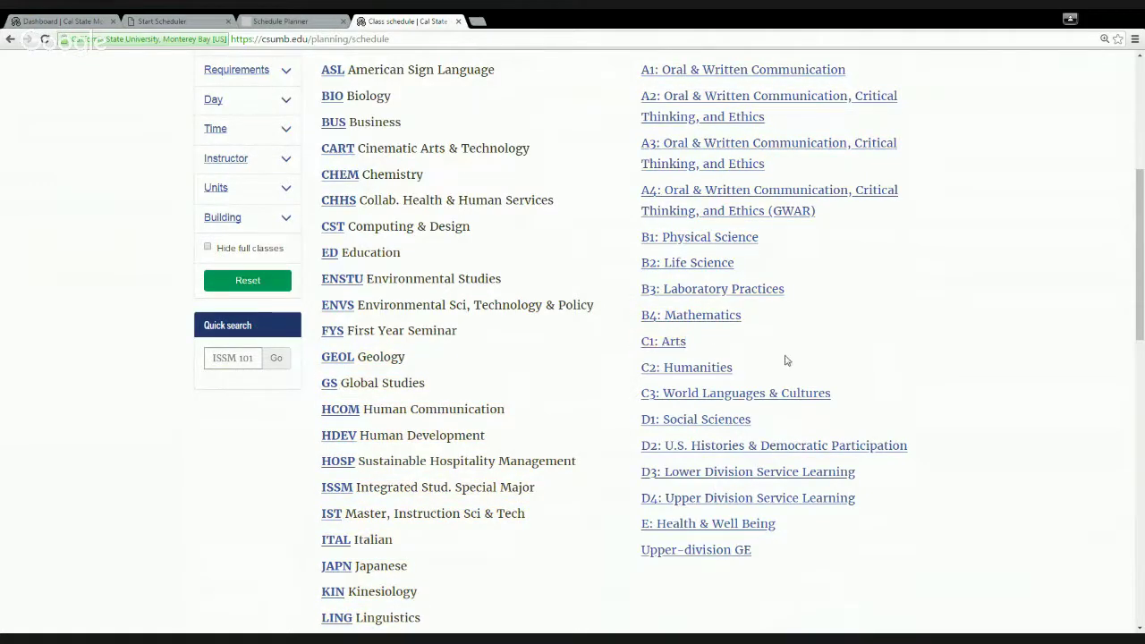
pyautogui.scroll(1, 792, 361)
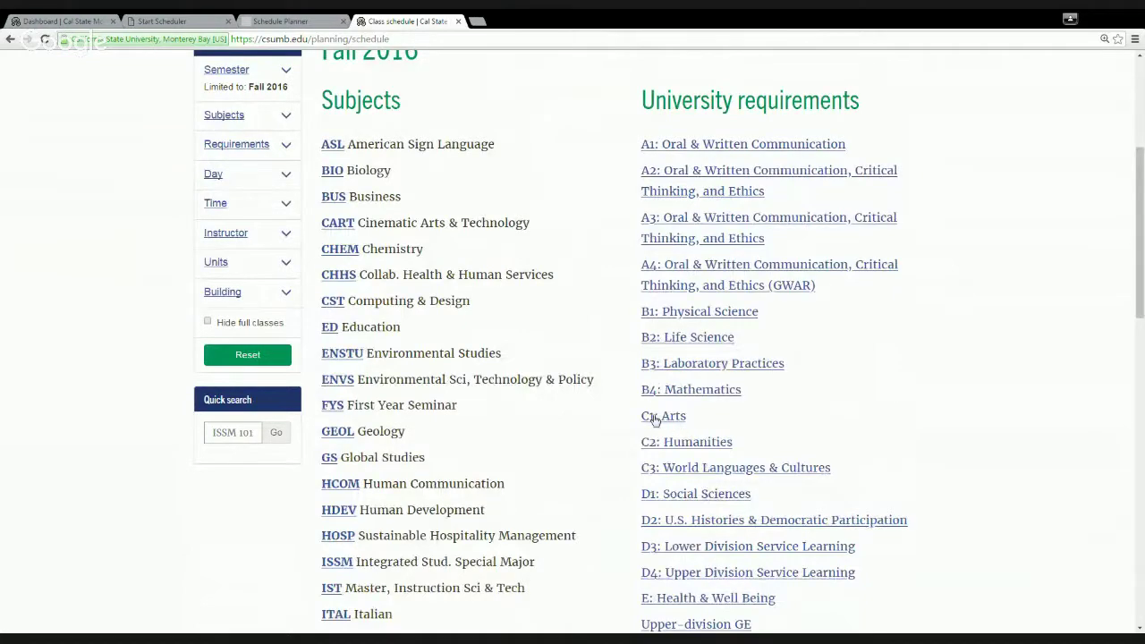
pyautogui.click(654, 417)
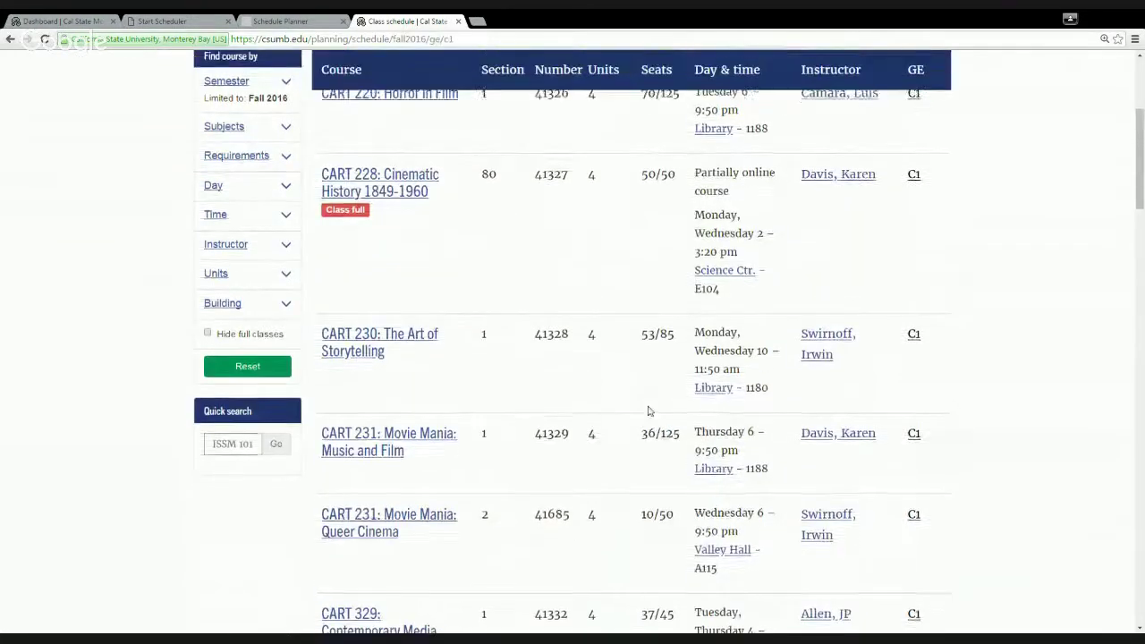
pyautogui.scroll(2, 653, 407)
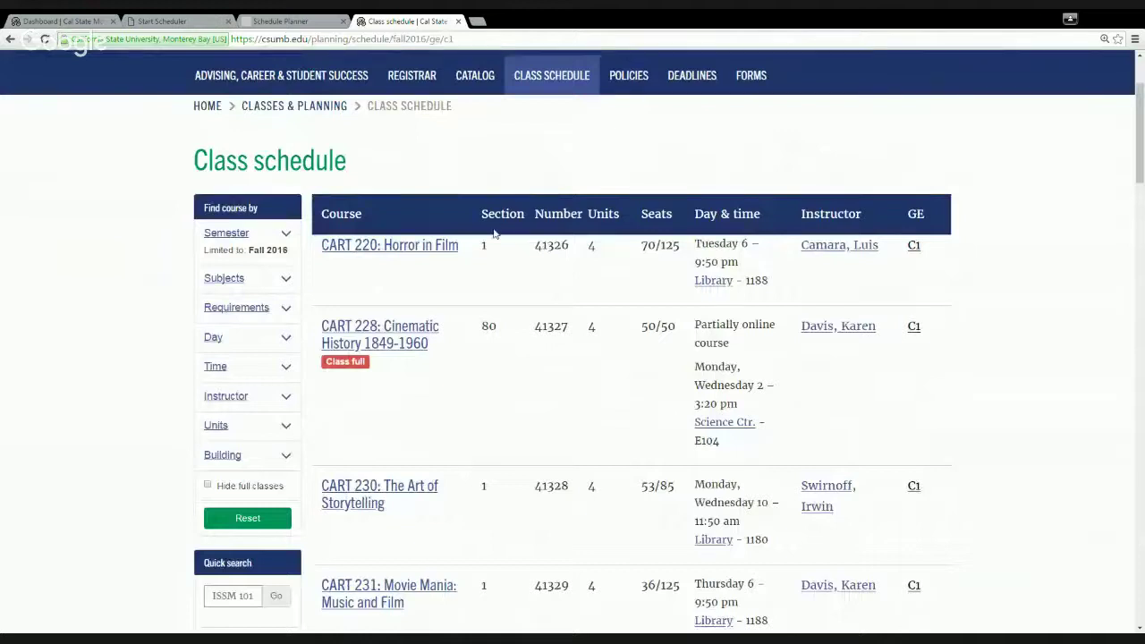
# - Examine the C1: Arts course listing, comparing the sections, class numbers, units, seats, and days and times
pyautogui.scroll(-1, 493, 234)
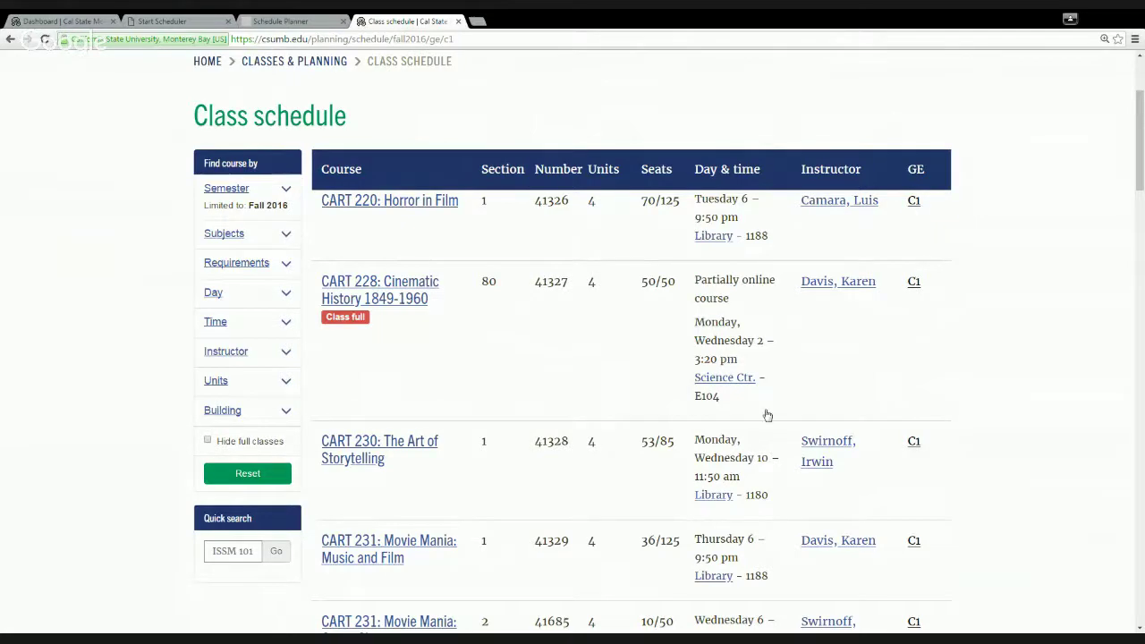
pyautogui.scroll(-1, 372, 321)
pyautogui.scroll(-5, 373, 321)
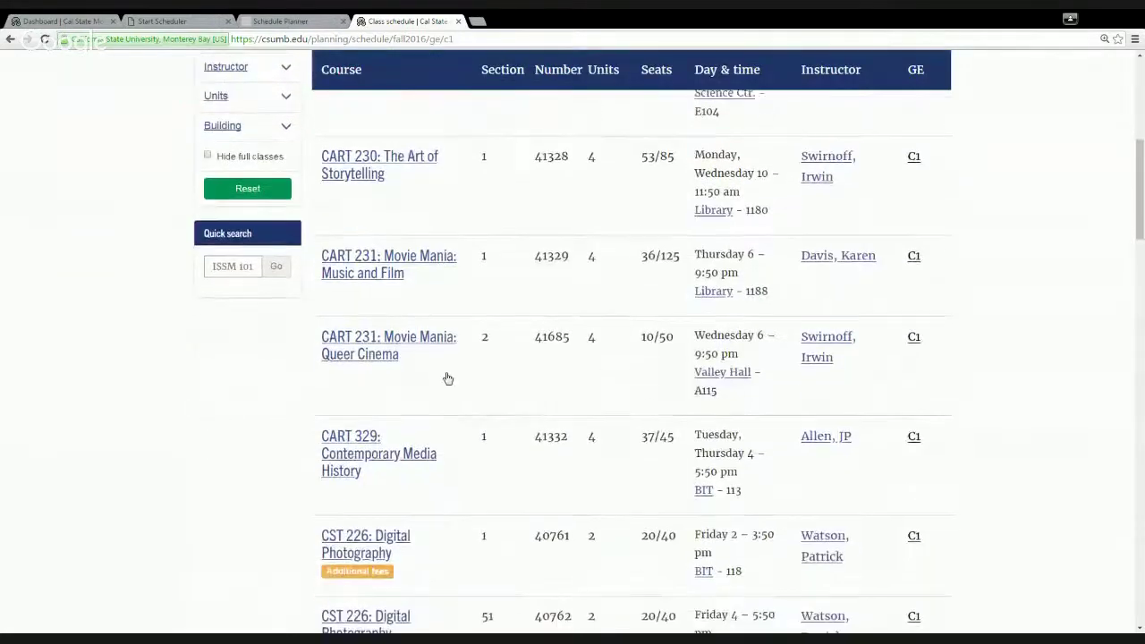
pyautogui.scroll(2, 573, 391)
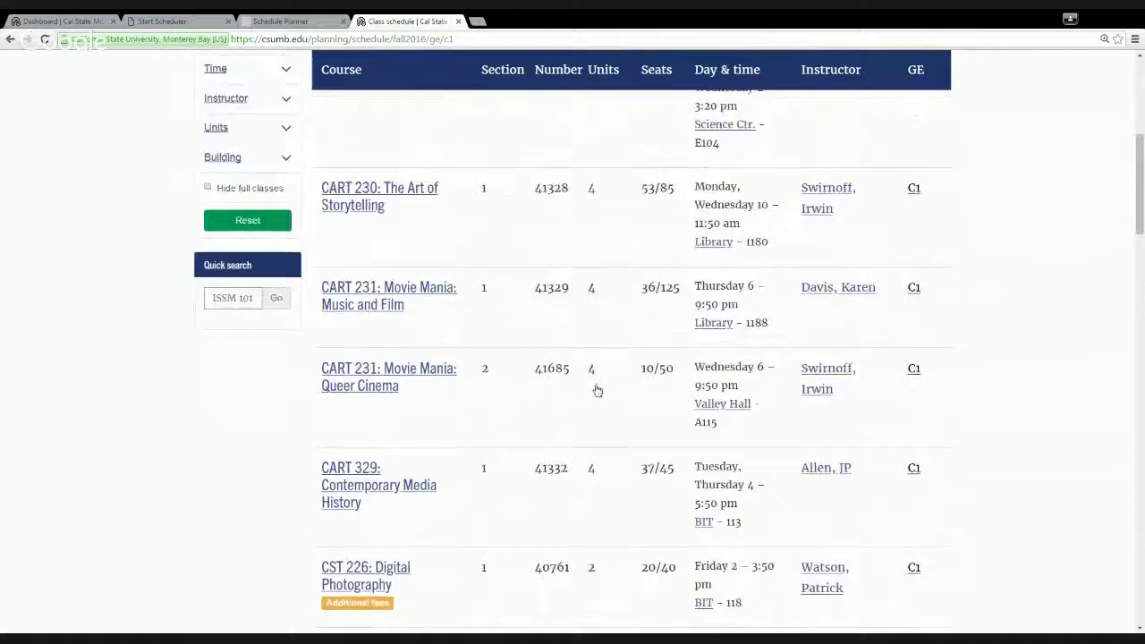
pyautogui.scroll(1, 439, 373)
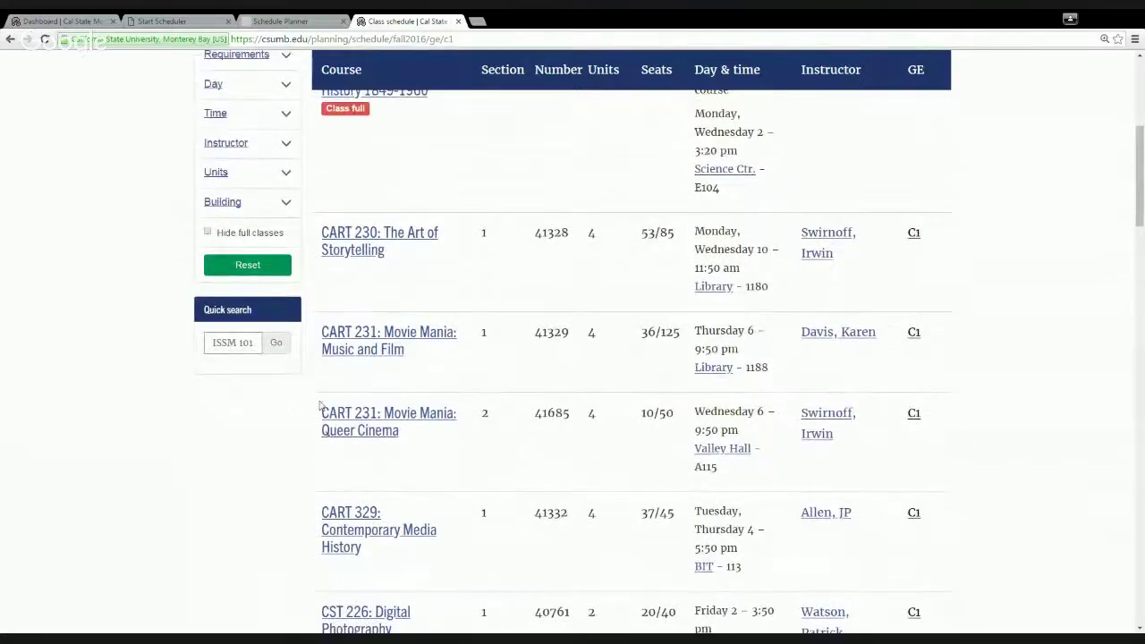
pyautogui.scroll(3, 147, 398)
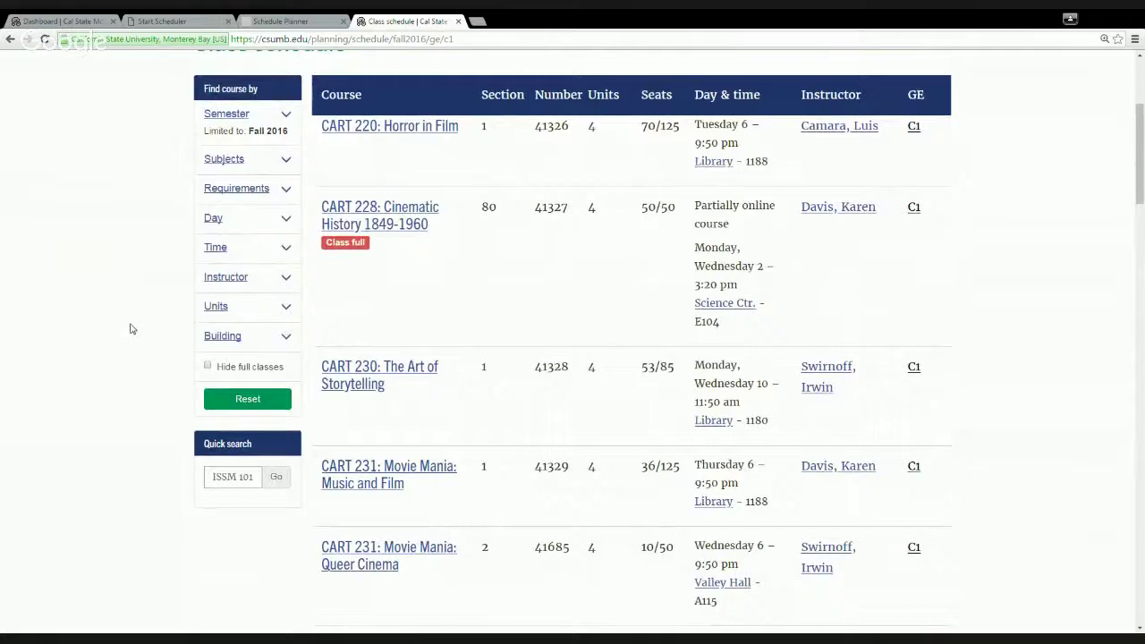
pyautogui.scroll(-4, 130, 330)
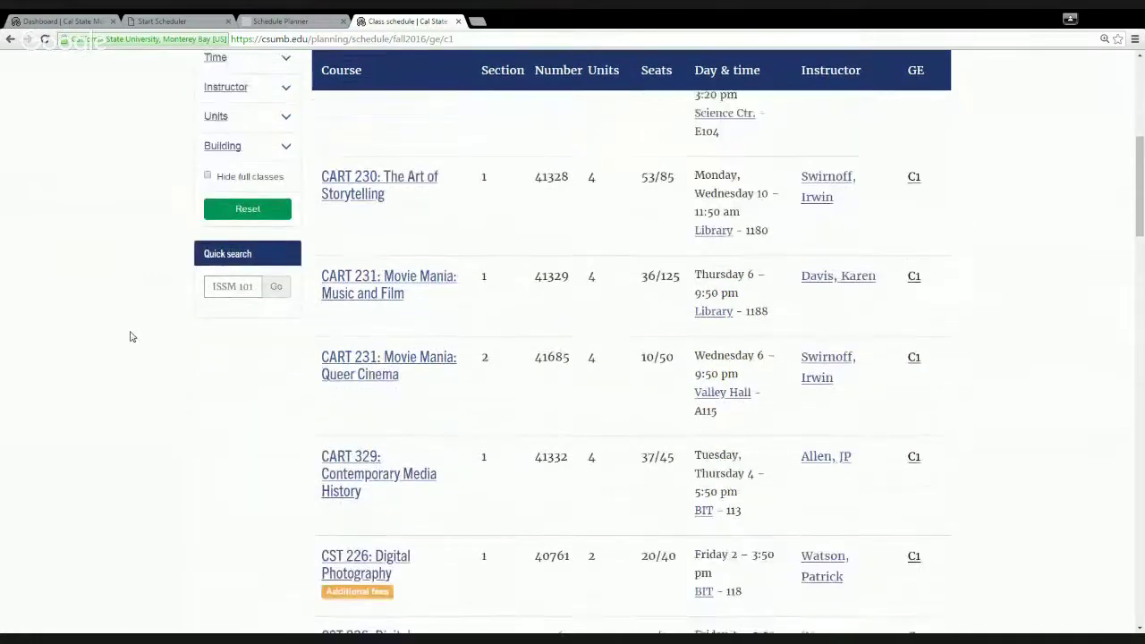
pyautogui.scroll(-1, 131, 335)
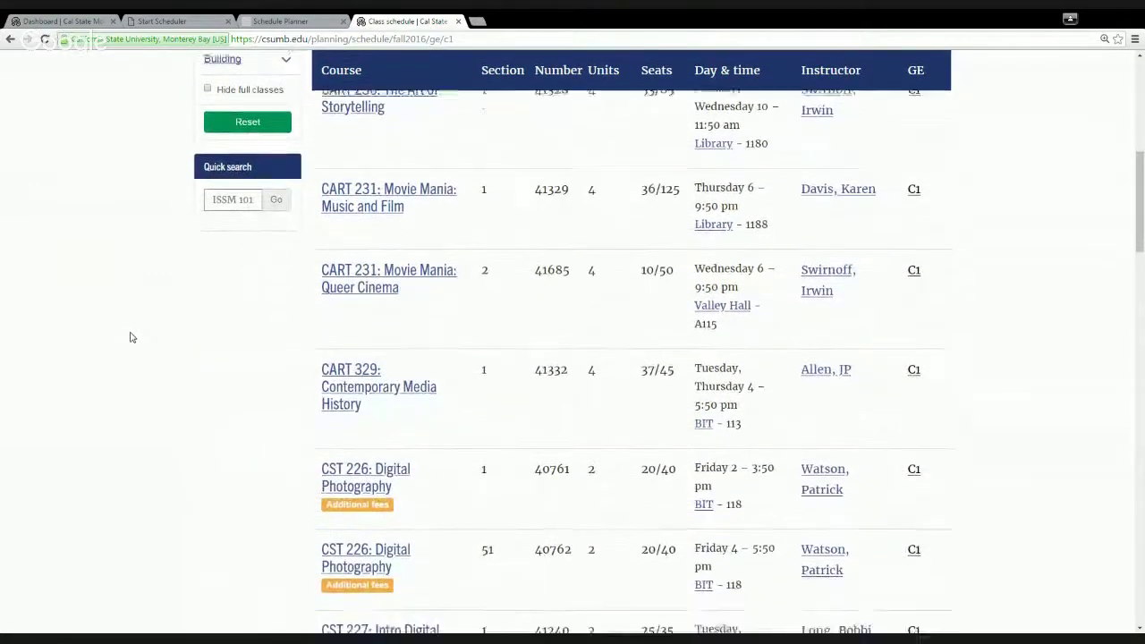
pyautogui.scroll(2, 130, 337)
pyautogui.scroll(1, 143, 337)
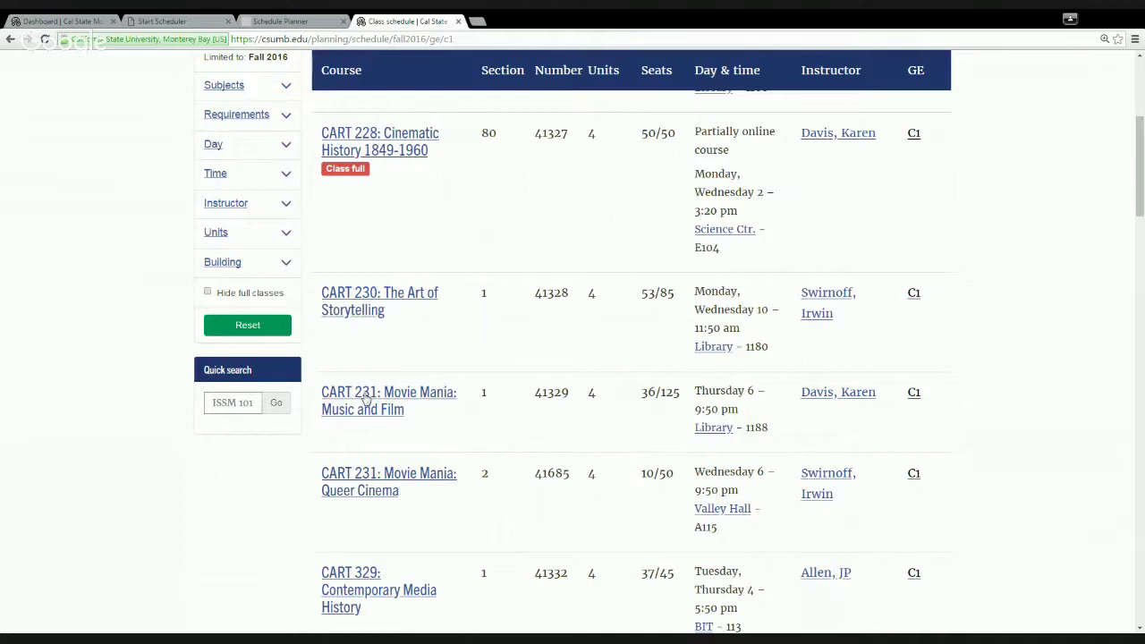
# - Open section 1 of CART 231: Movie Mania: Music and Film and review its enrollment and registration details
pyautogui.click(367, 400)
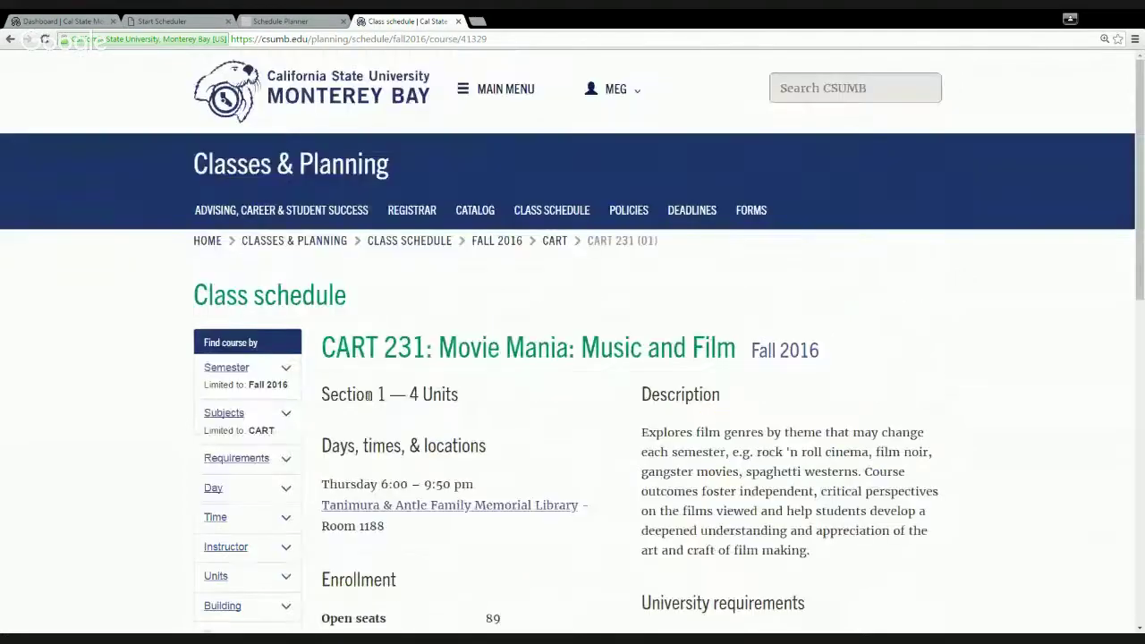
pyautogui.scroll(-2, 424, 345)
pyautogui.scroll(-2, 424, 345)
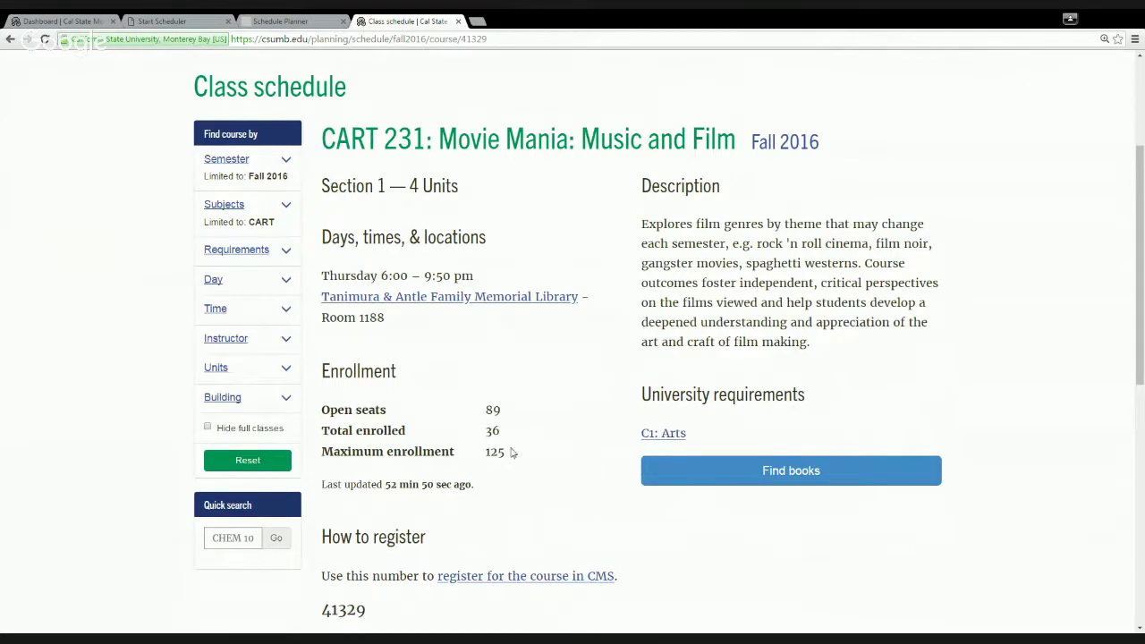
pyautogui.scroll(-1, 394, 415)
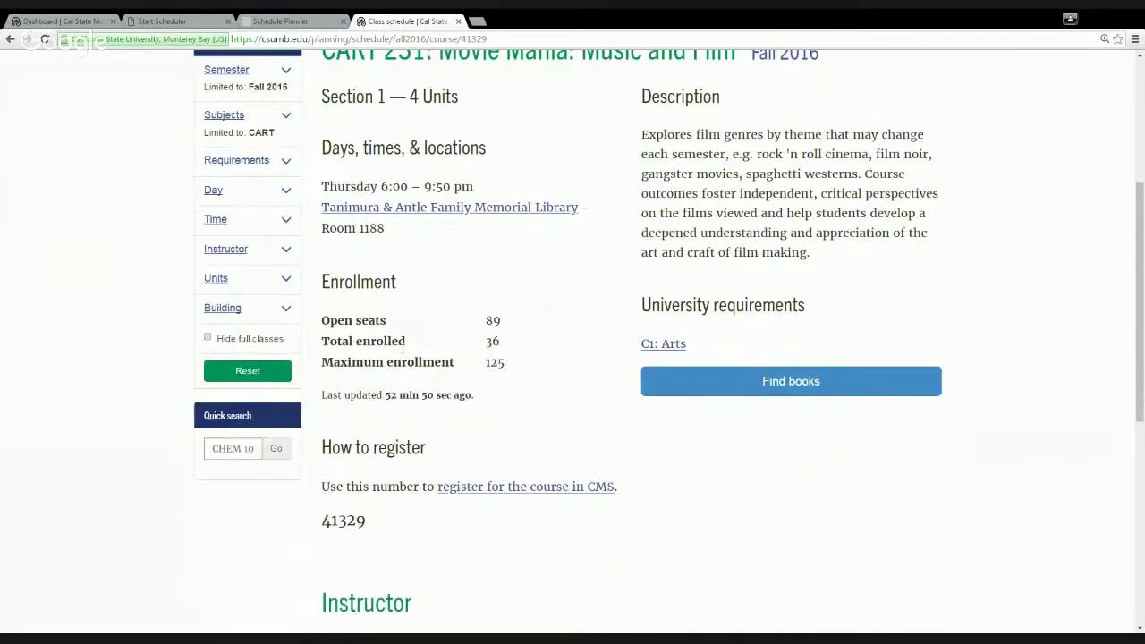
pyautogui.doubleClick(506, 367)
pyautogui.click(527, 391)
pyautogui.scroll(-1, 411, 313)
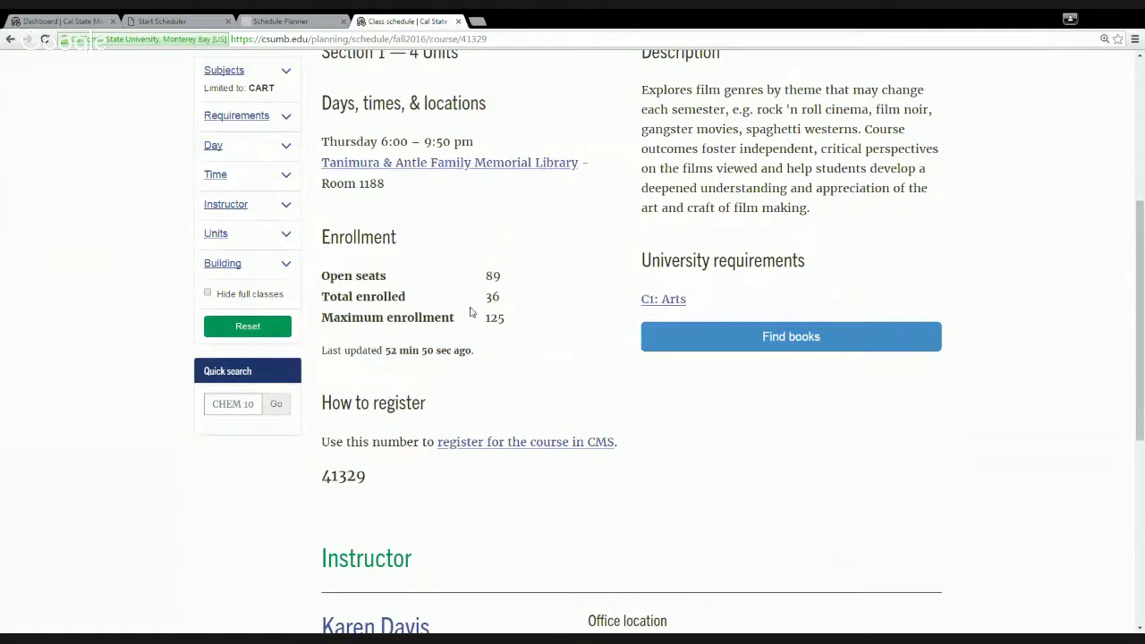
pyautogui.scroll(-1, 473, 314)
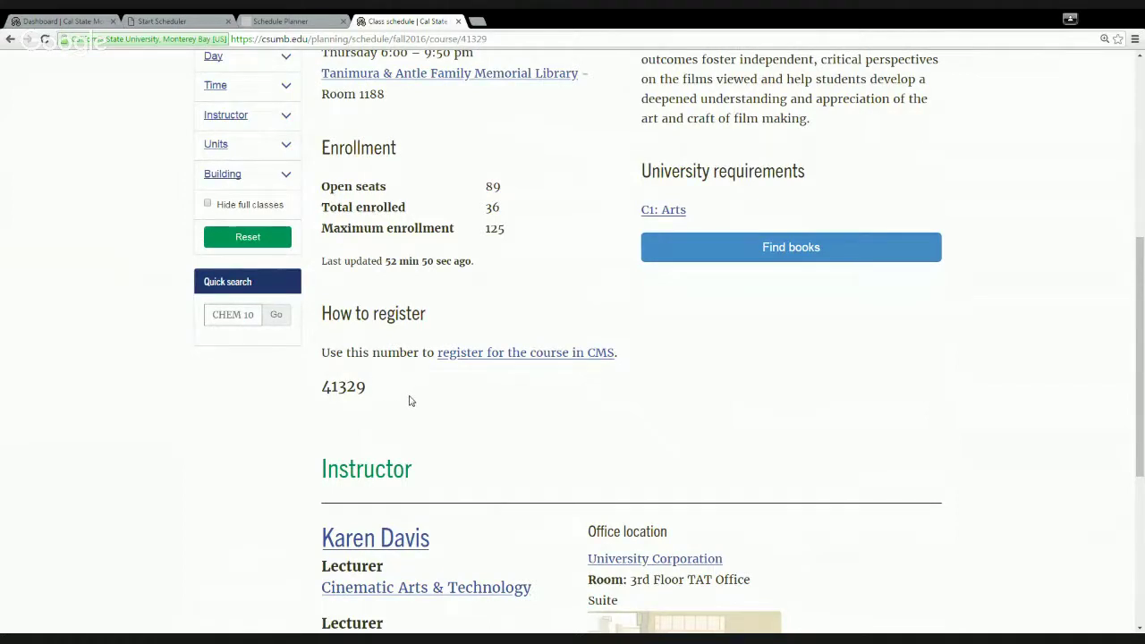
# - Copy the class number 41329 from the How to register section of the CART 231 page
pyautogui.moveTo(387, 390); pyautogui.dragTo(326, 388)
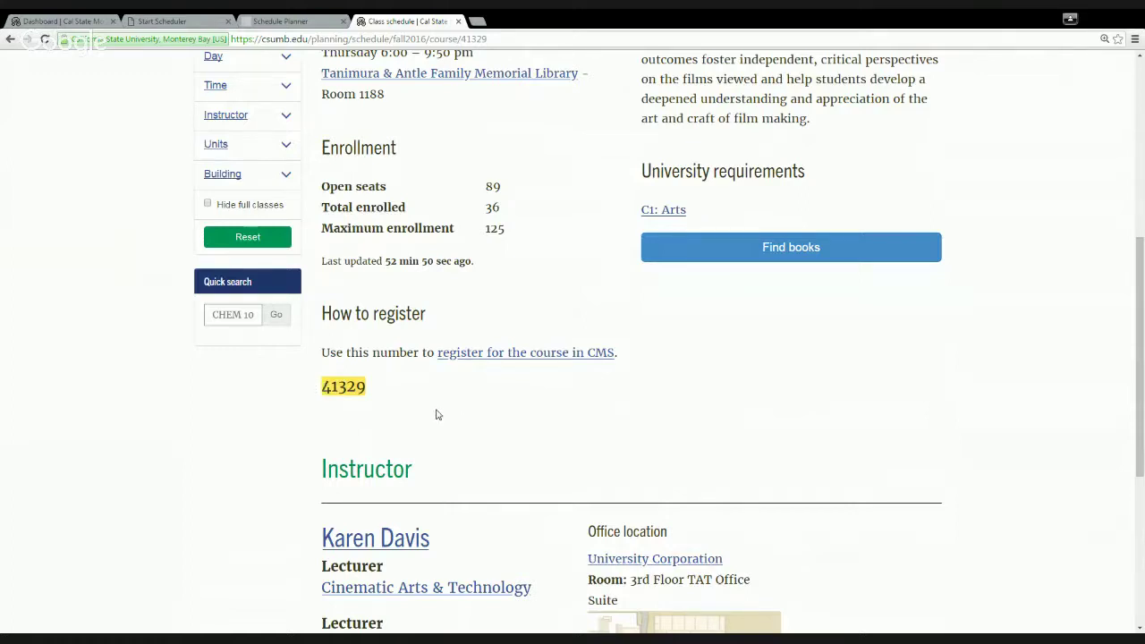
pyautogui.click(404, 399)
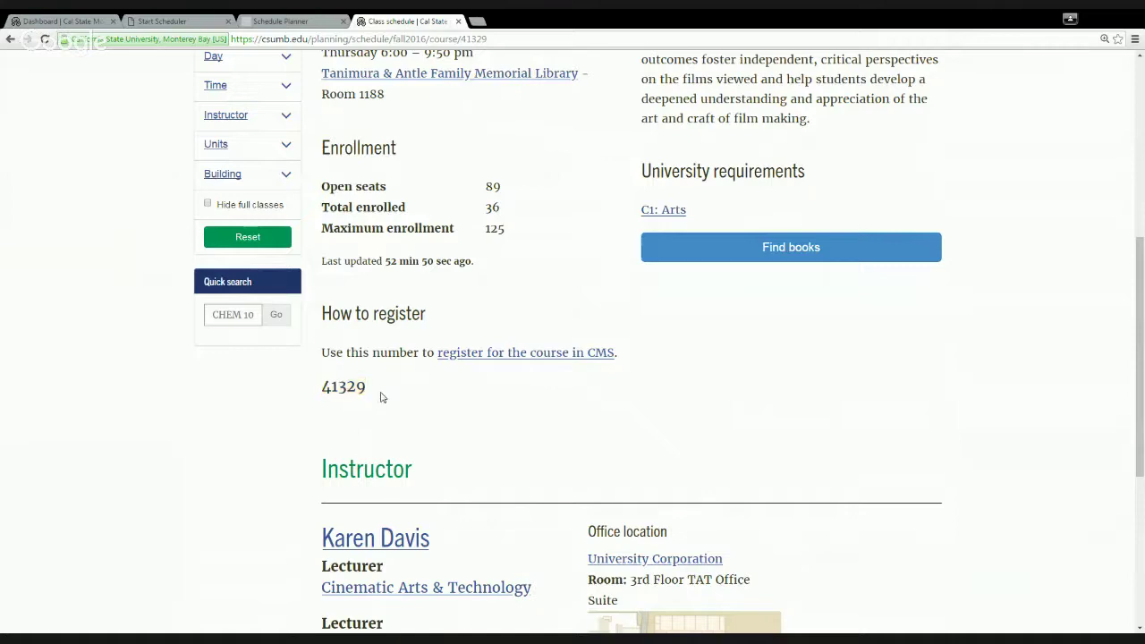
pyautogui.scroll(2, 414, 399)
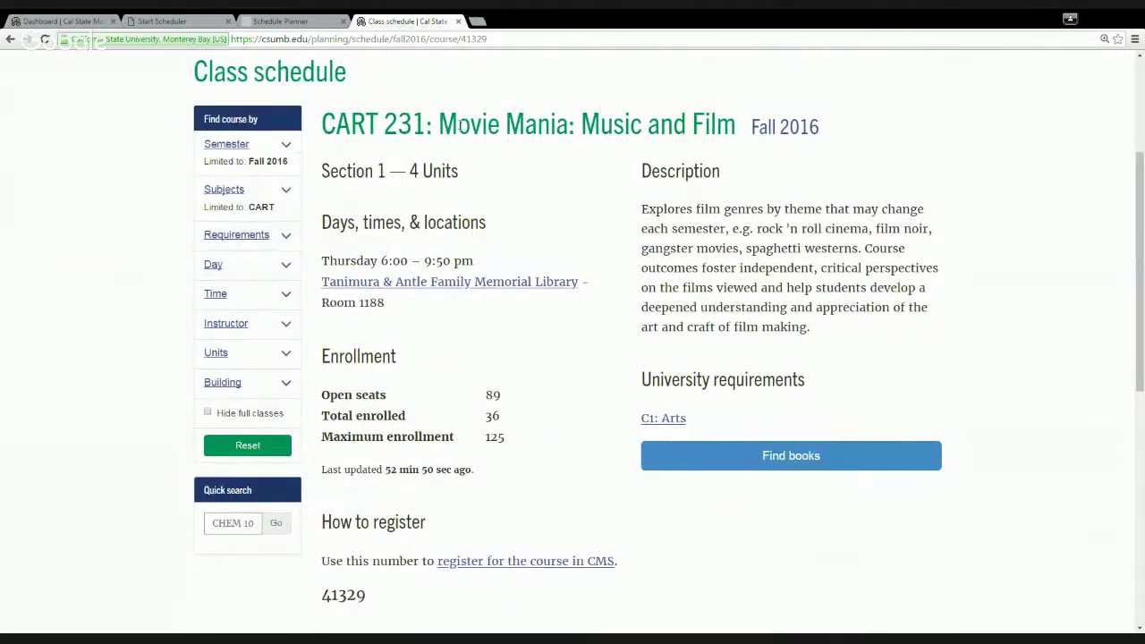
pyautogui.scroll(-1, 610, 179)
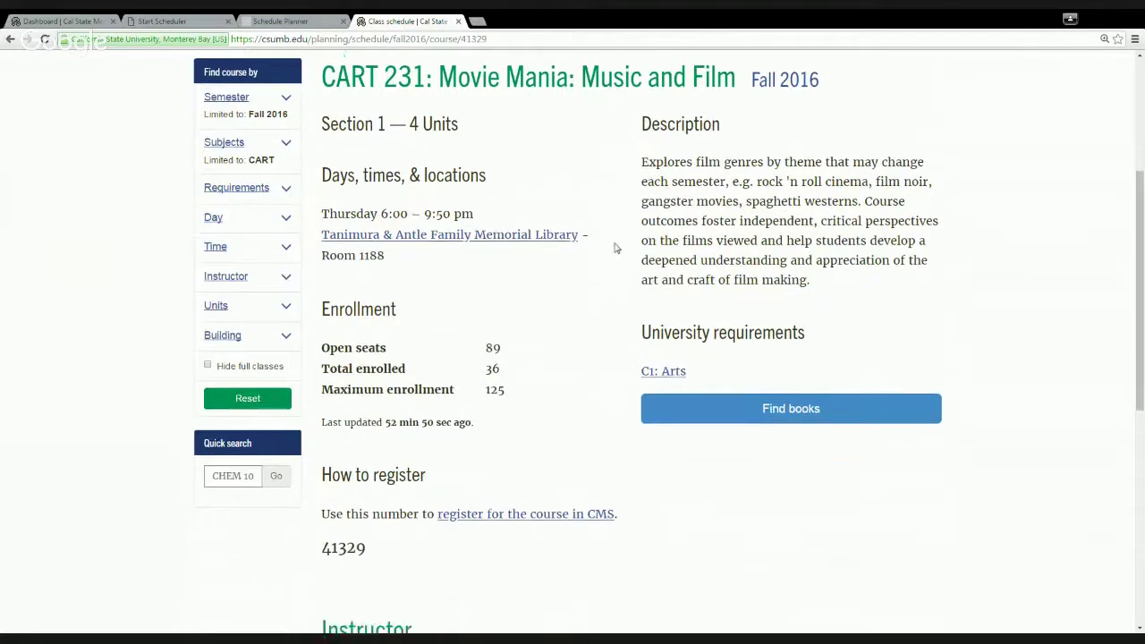
pyautogui.scroll(-2, 518, 313)
pyautogui.moveTo(372, 358); pyautogui.dragTo(310, 358)
pyautogui.hotkey('ctrl', 'c')
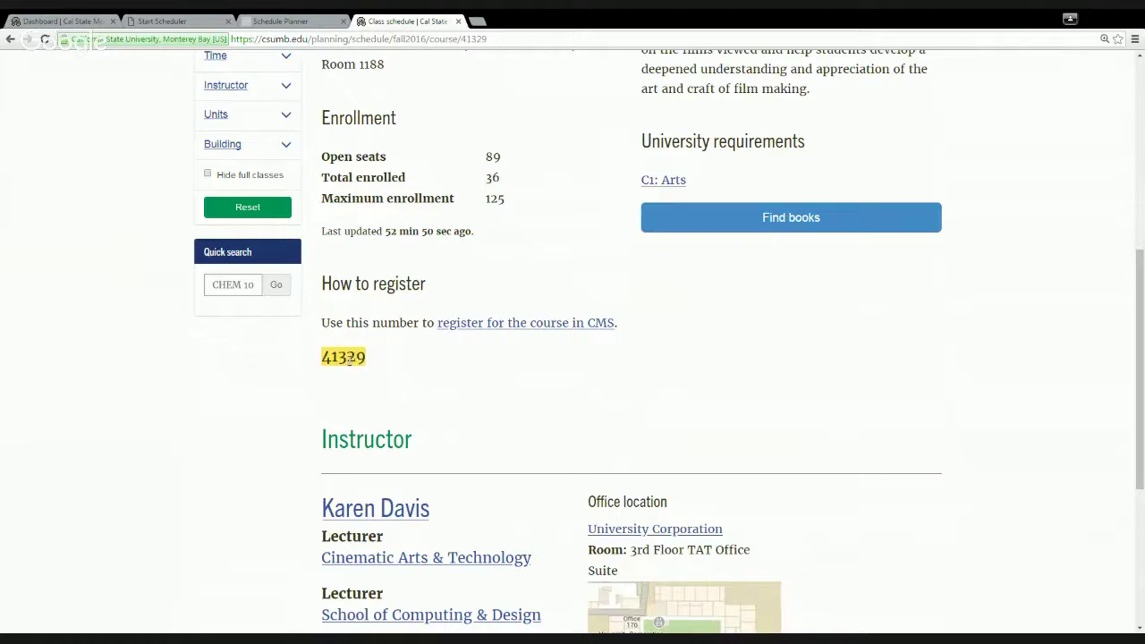
# - Switch to the Start Scheduler browser tab, return to the Student Center home, and open the Add Classes enrollment page
pyautogui.click(312, 19)
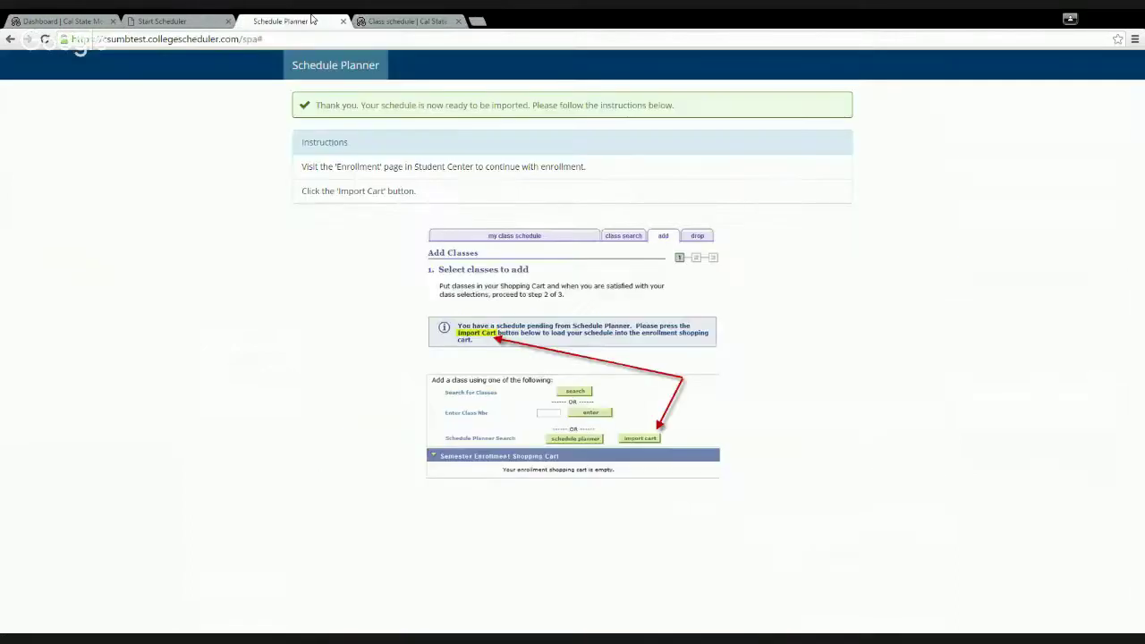
pyautogui.click(189, 24)
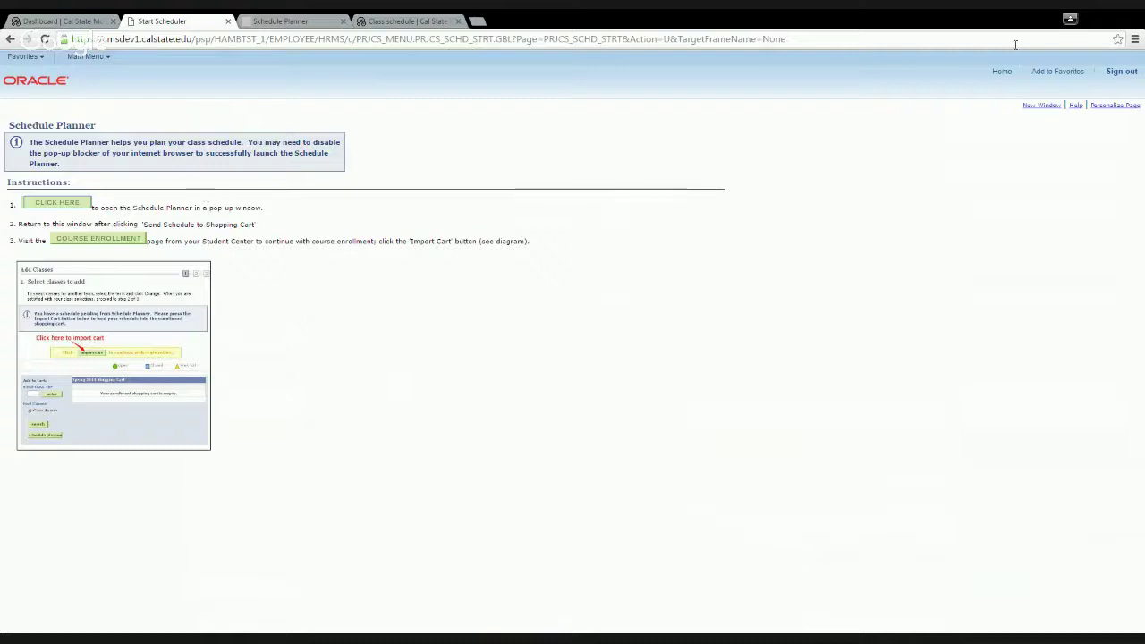
pyautogui.click(1002, 71)
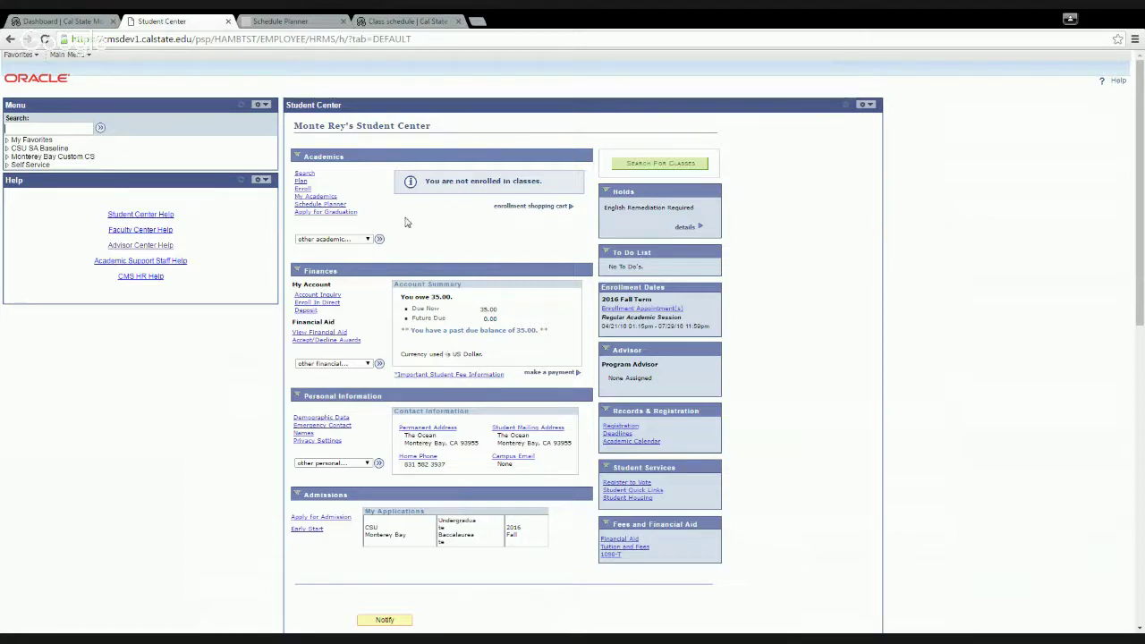
pyautogui.click(303, 189)
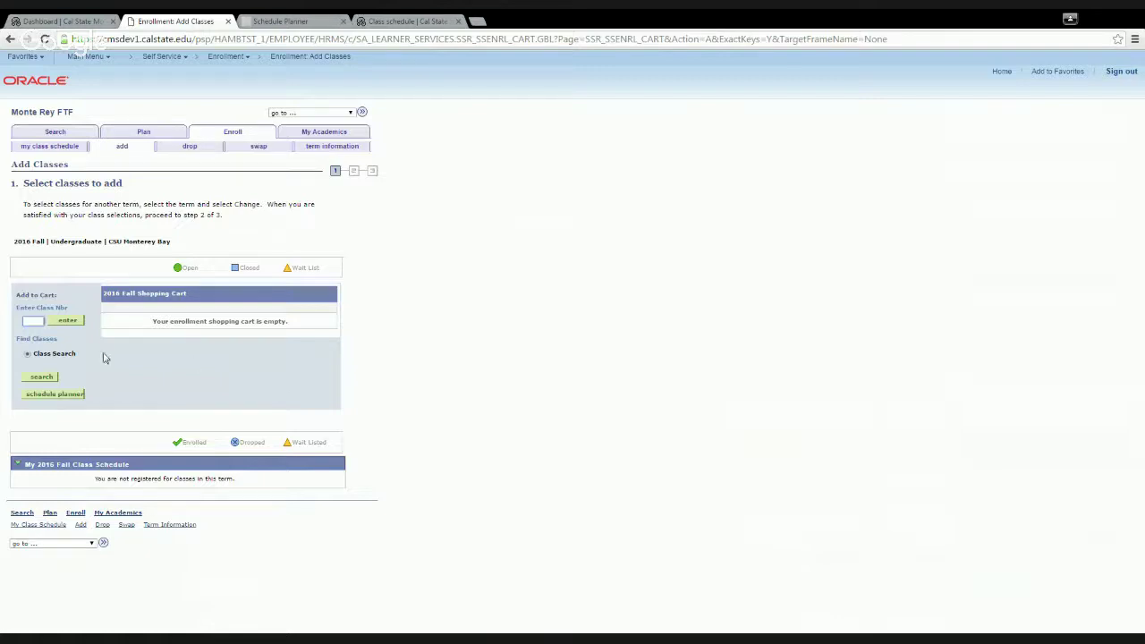
# - Check the class number on the class schedule page and submit 41329 as the class to add on the Add Classes page
pyautogui.click(383, 20)
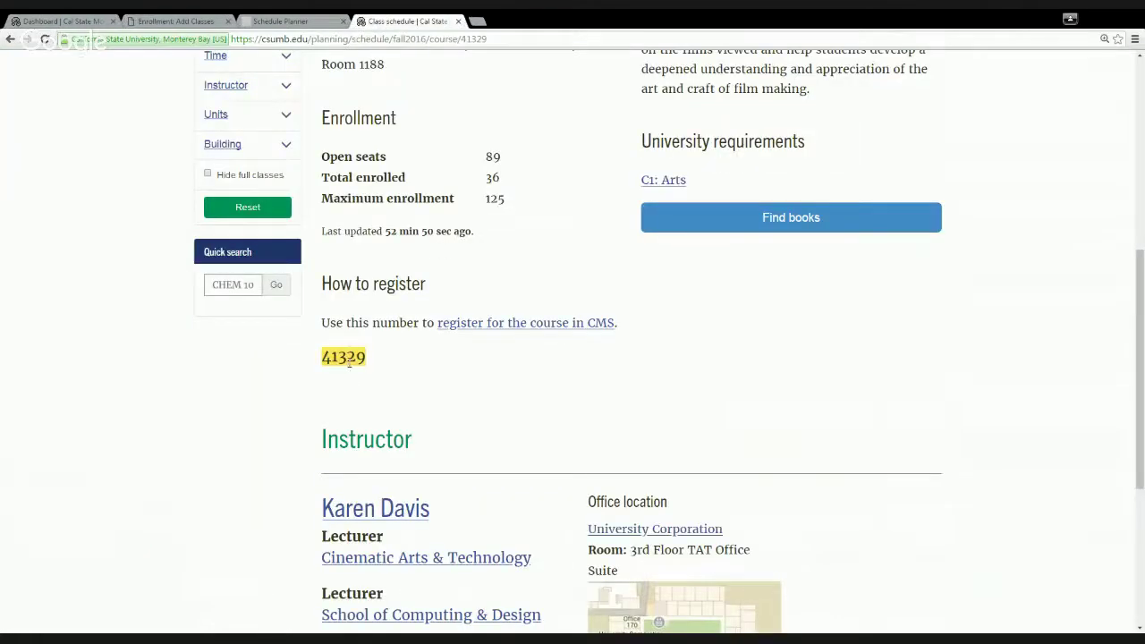
pyautogui.click(194, 20)
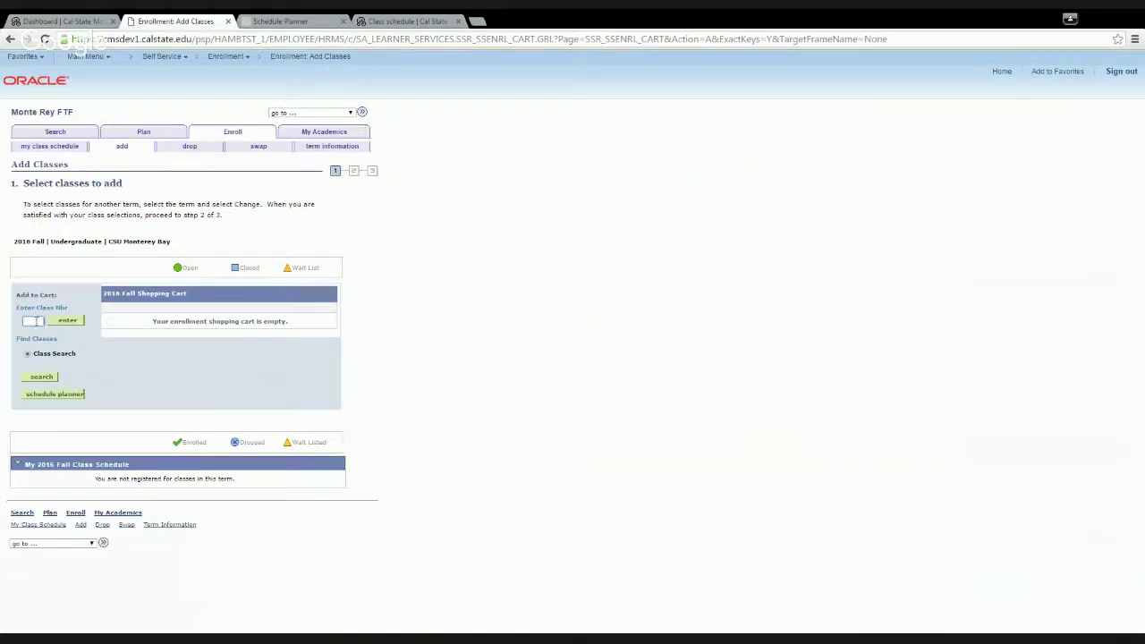
pyautogui.hotkey('ctrl', 'v')
pyautogui.click(69, 323)
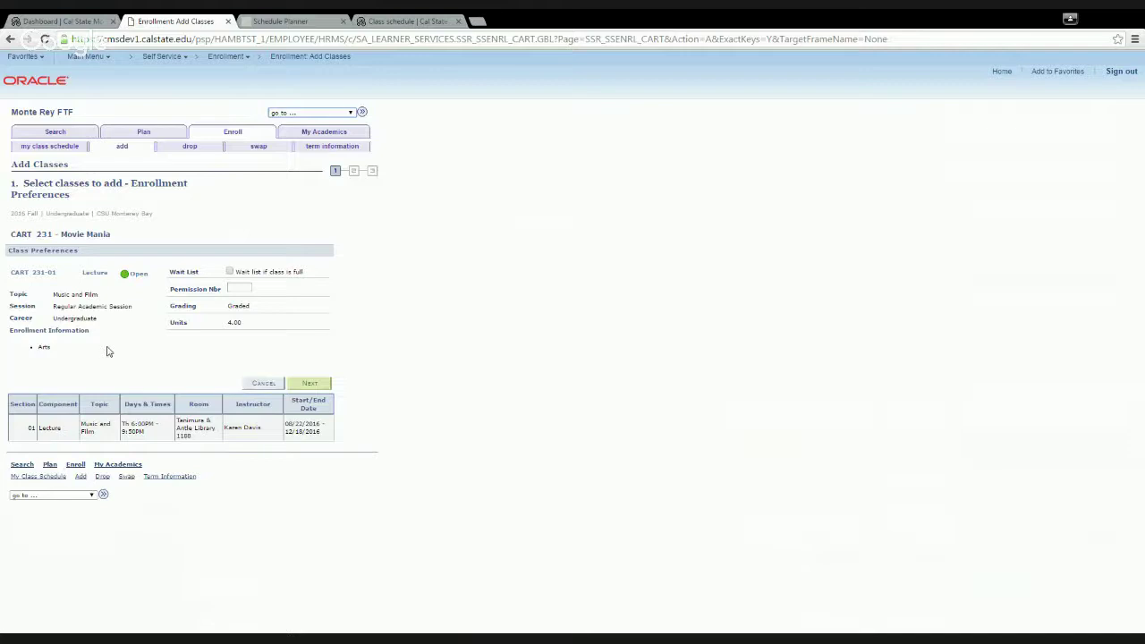
# - Review the CART 231-01 class preferences and accept them without a permission number to add the class to the shopping cart
pyautogui.moveTo(114, 236); pyautogui.dragTo(13, 236)
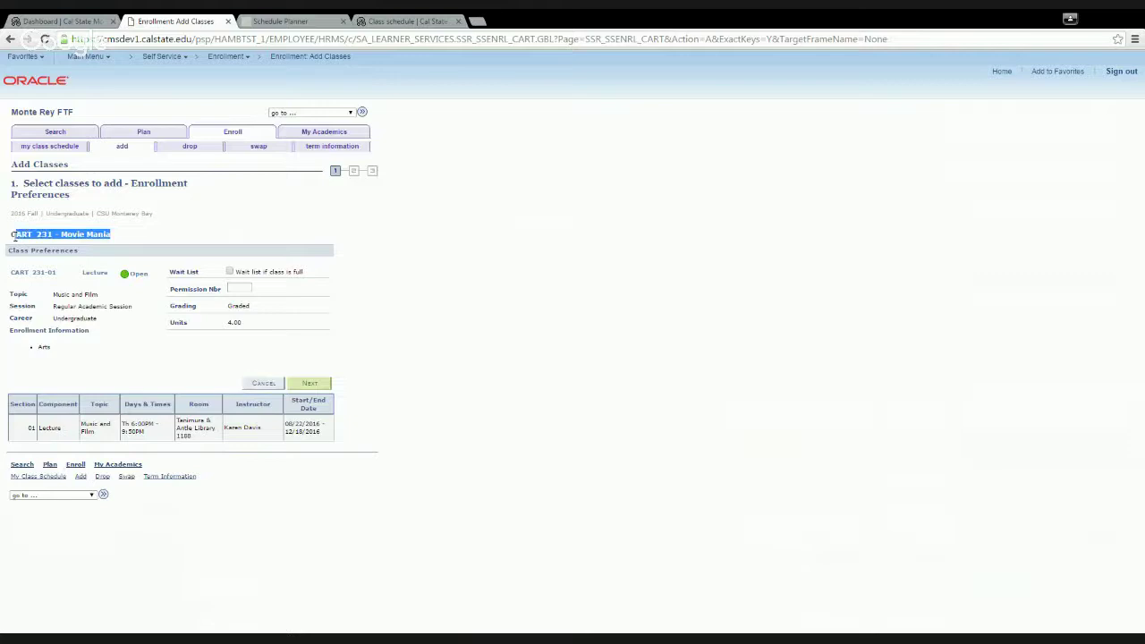
pyautogui.click(104, 265)
pyautogui.moveTo(156, 274); pyautogui.dragTo(122, 277)
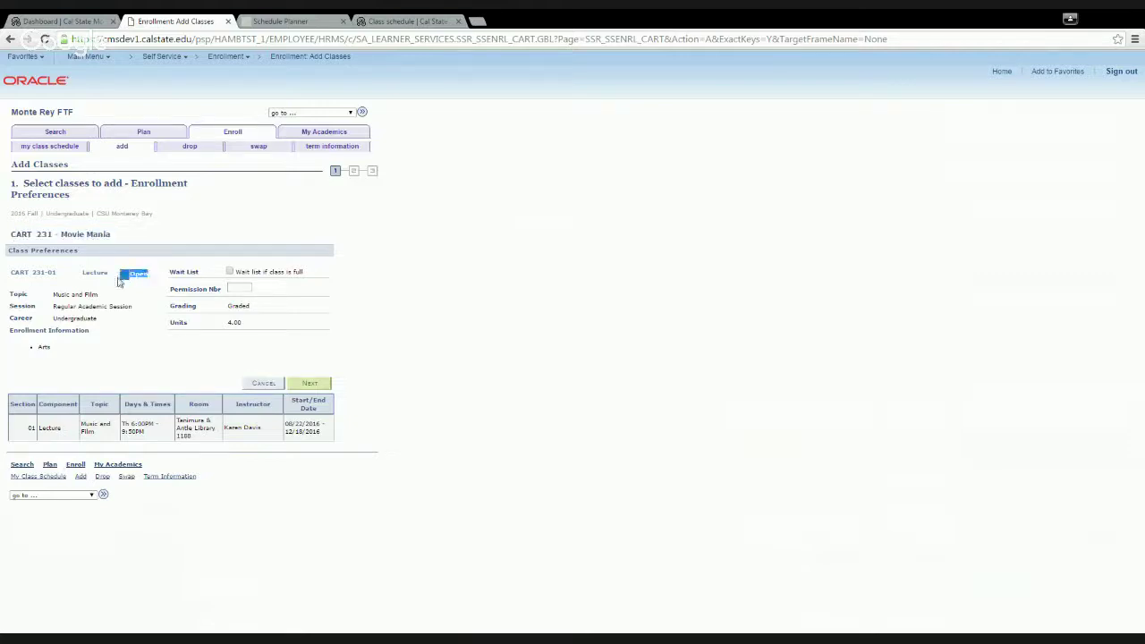
pyautogui.click(123, 284)
pyautogui.moveTo(25, 357); pyautogui.dragTo(80, 368)
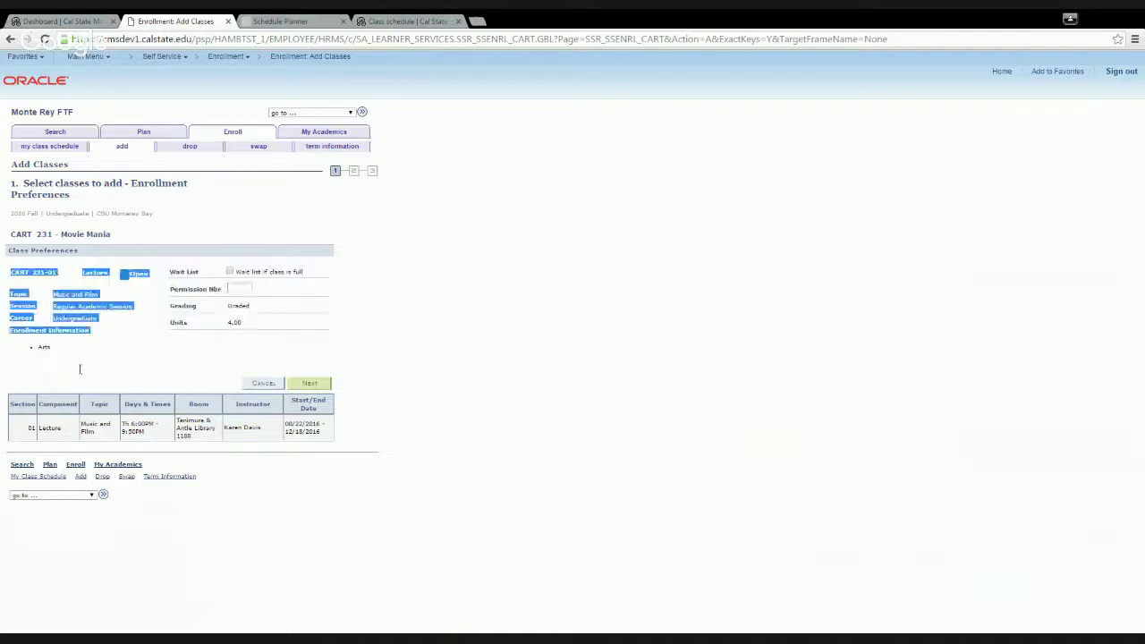
pyautogui.click(79, 369)
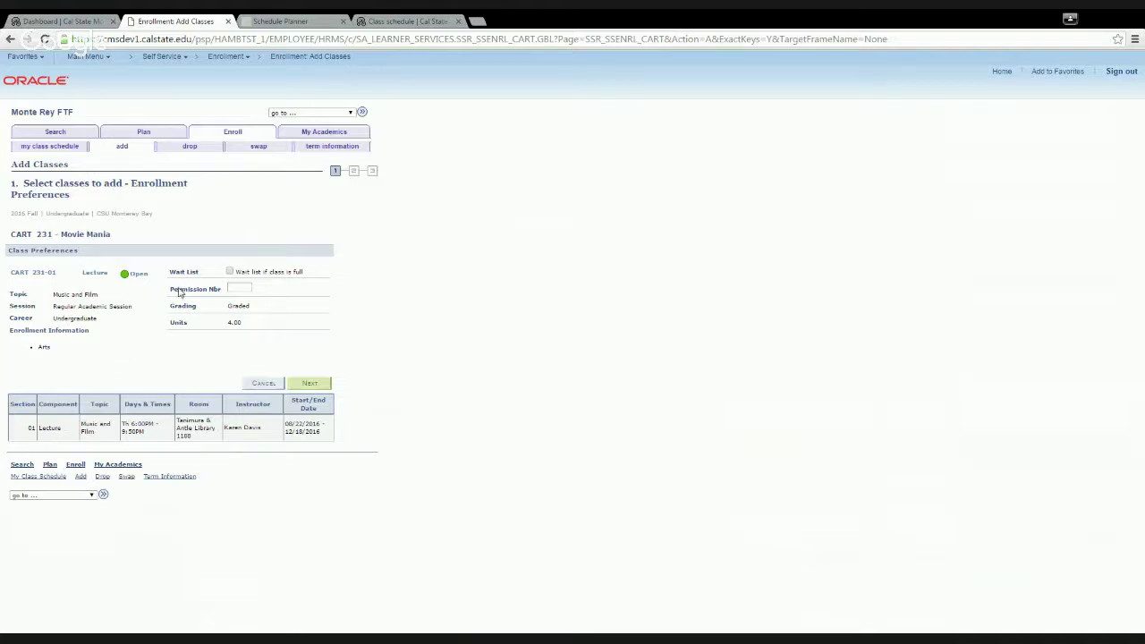
pyautogui.click(244, 287)
pyautogui.click(310, 384)
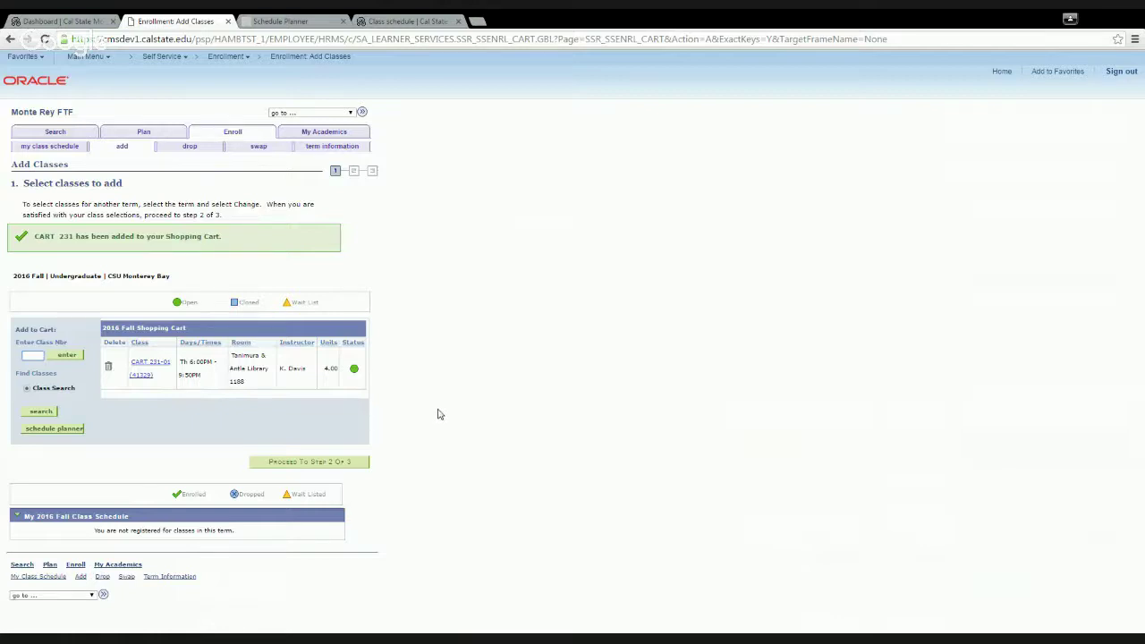
# - Go back to the Fall 2016 class schedule and open the BIO Biology subject listing to view its courses
pyautogui.click(382, 22)
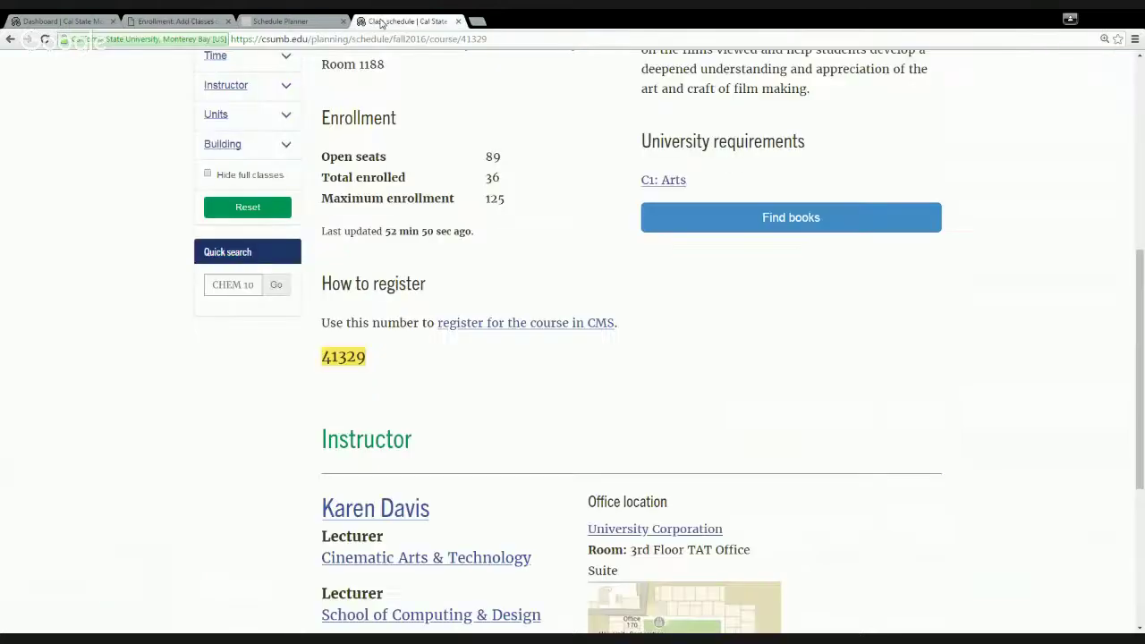
pyautogui.scroll(5, 565, 282)
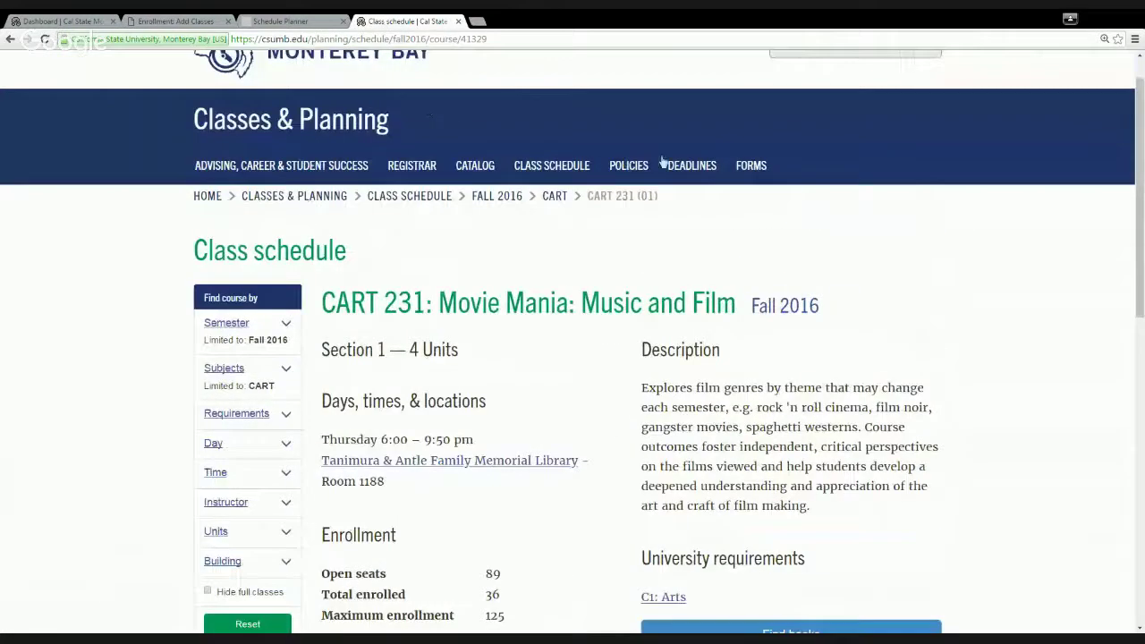
pyautogui.click(492, 198)
pyautogui.scroll(-3, 483, 340)
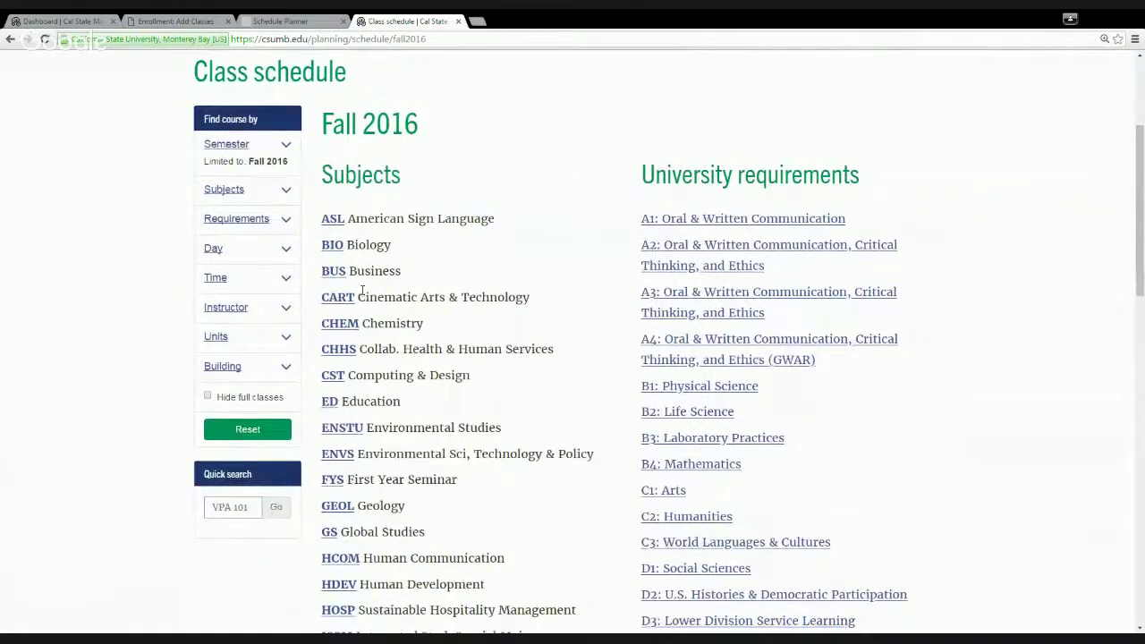
pyautogui.click(334, 247)
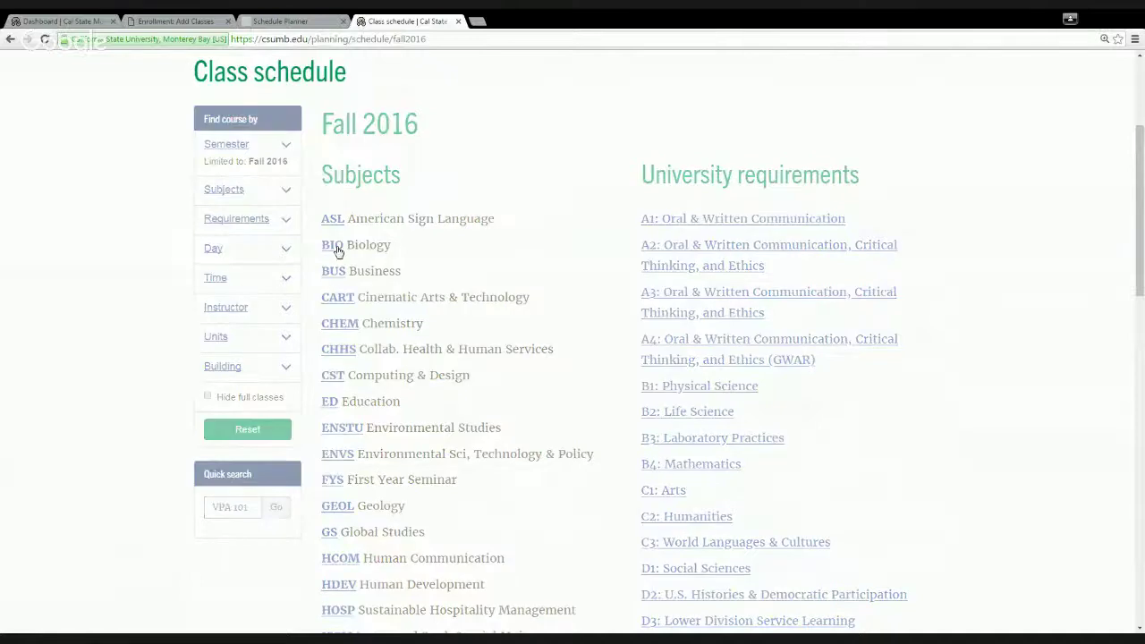
pyautogui.scroll(-3, 358, 396)
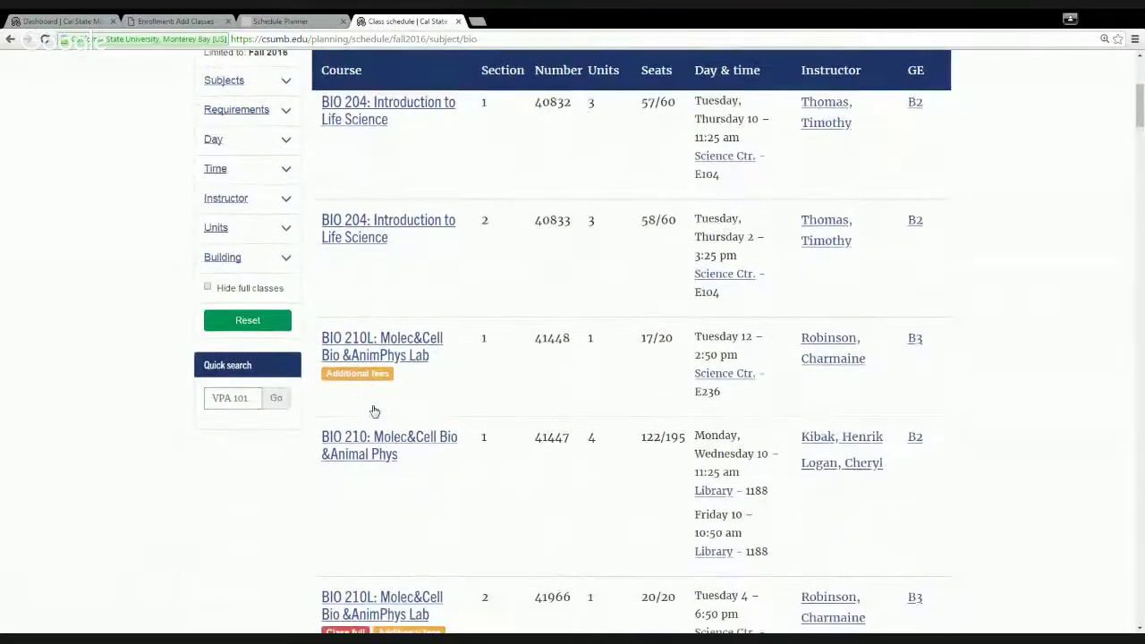
# - Find section 3 of BIO 300: Issues & Ethics in Biology in the Biology listing and open its course details
pyautogui.scroll(-6, 387, 427)
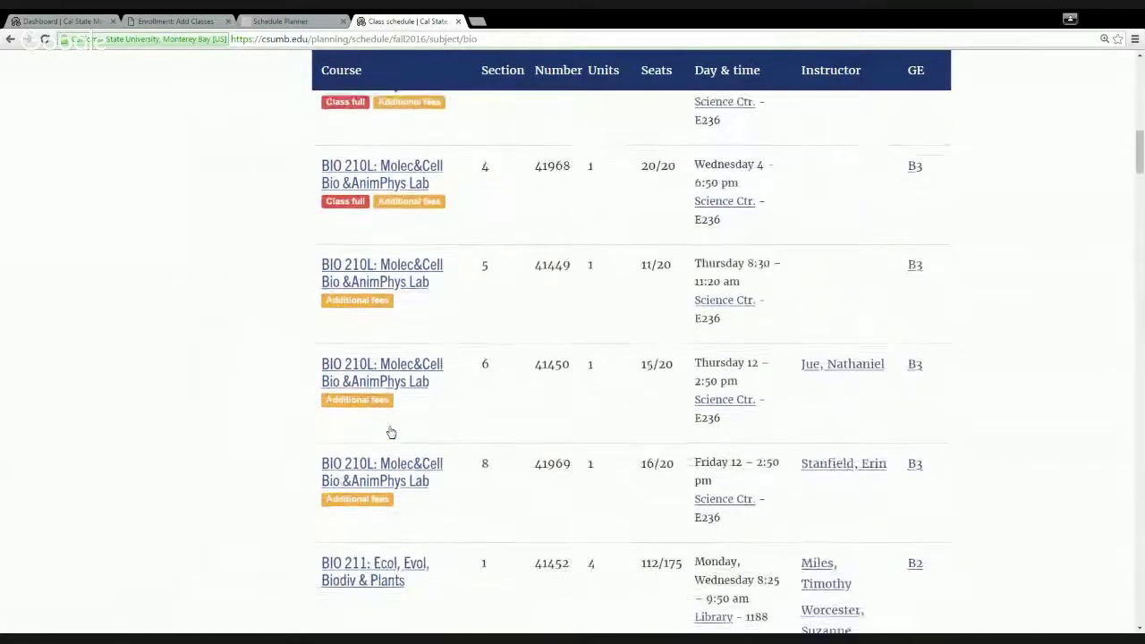
pyautogui.scroll(-7, 391, 432)
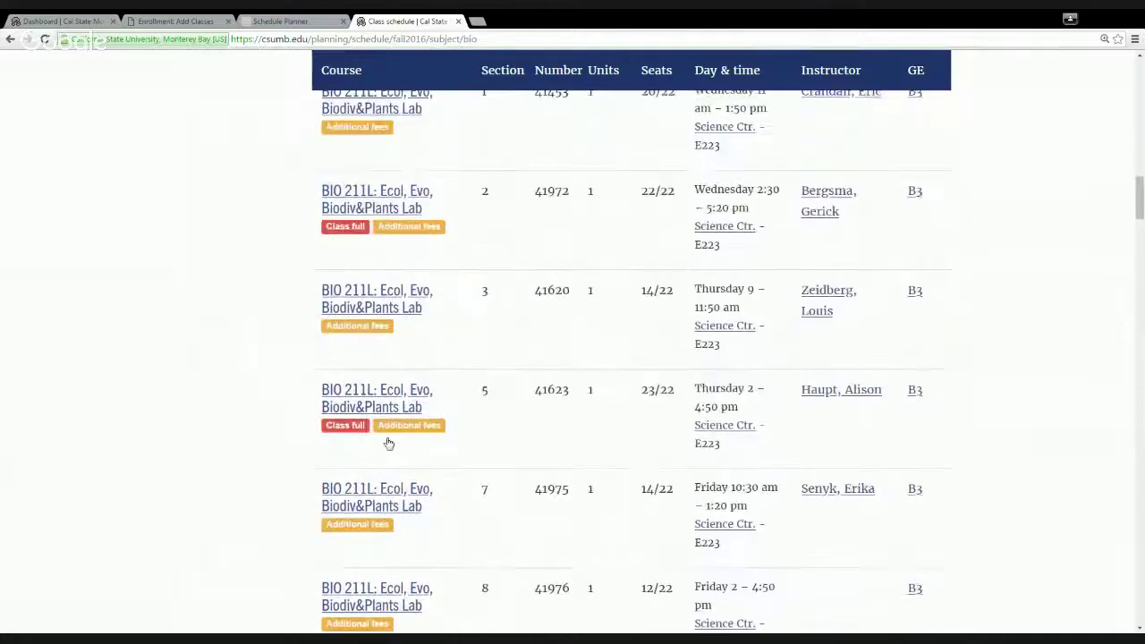
pyautogui.scroll(-9, 384, 437)
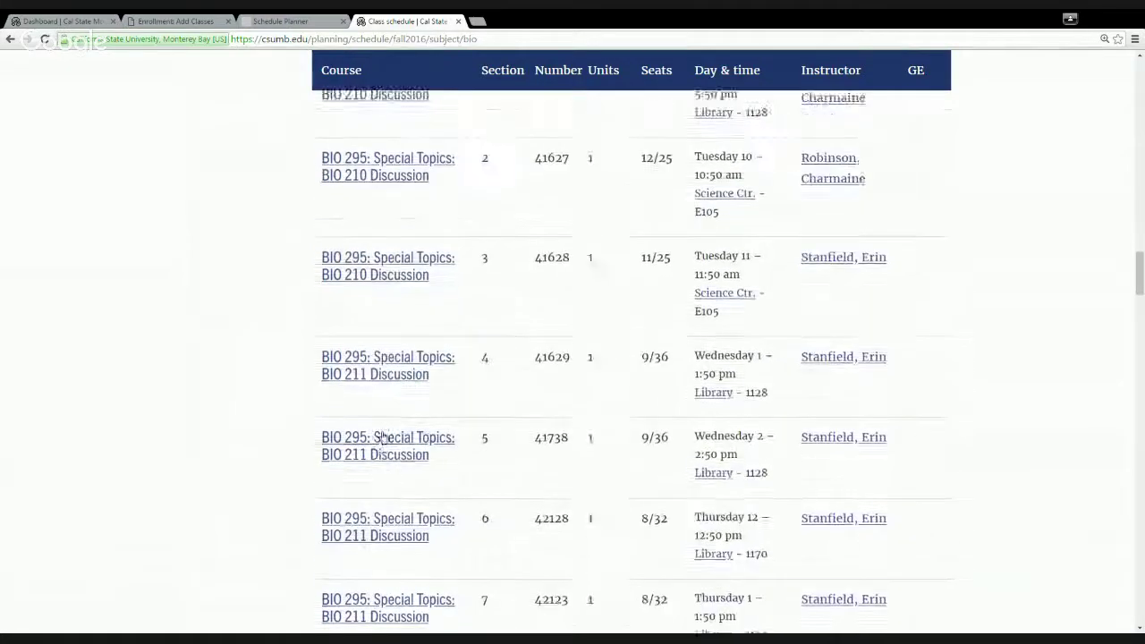
pyautogui.scroll(-4, 376, 442)
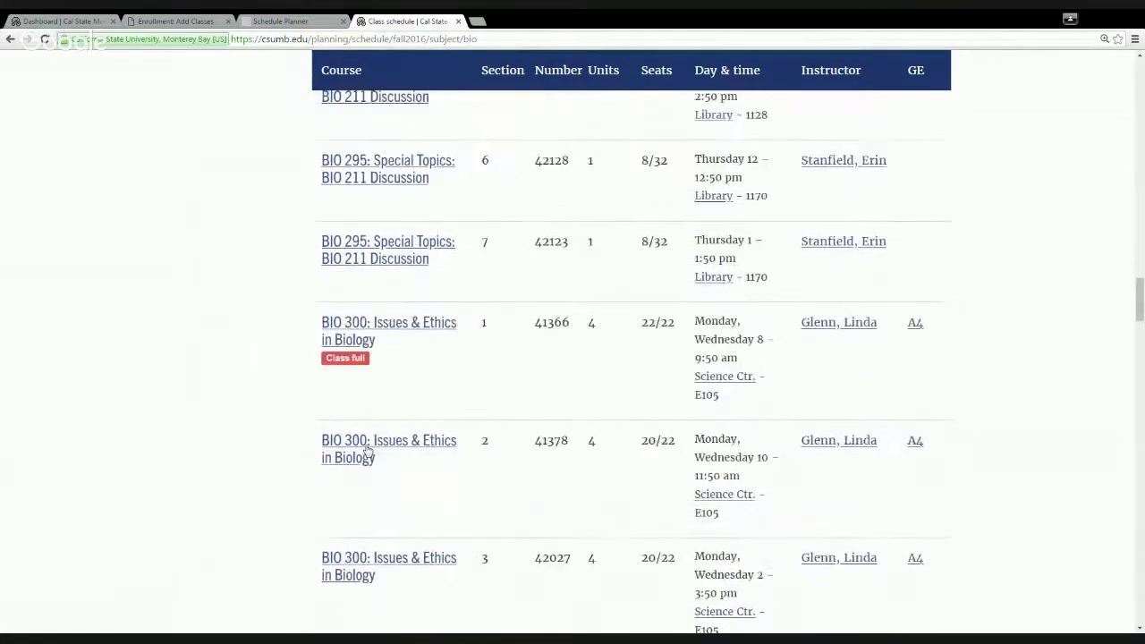
pyautogui.scroll(-1, 367, 451)
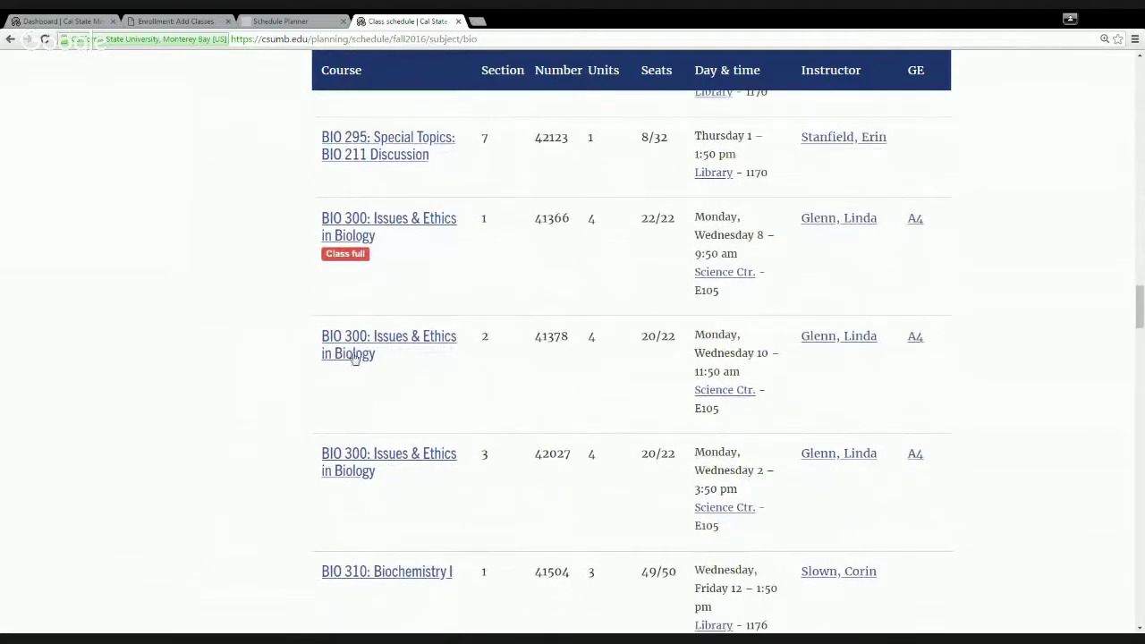
pyautogui.click(365, 472)
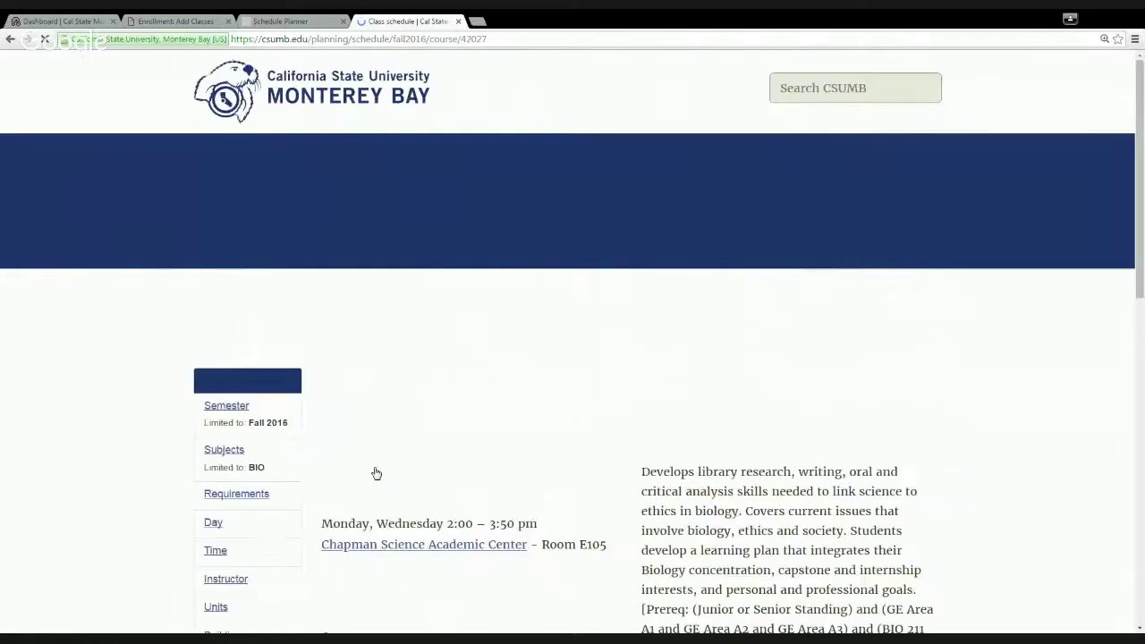
# - Copy class number 42027 from the course's registration information and submit it as the class to add on the Add Classes page
pyautogui.scroll(-1, 416, 488)
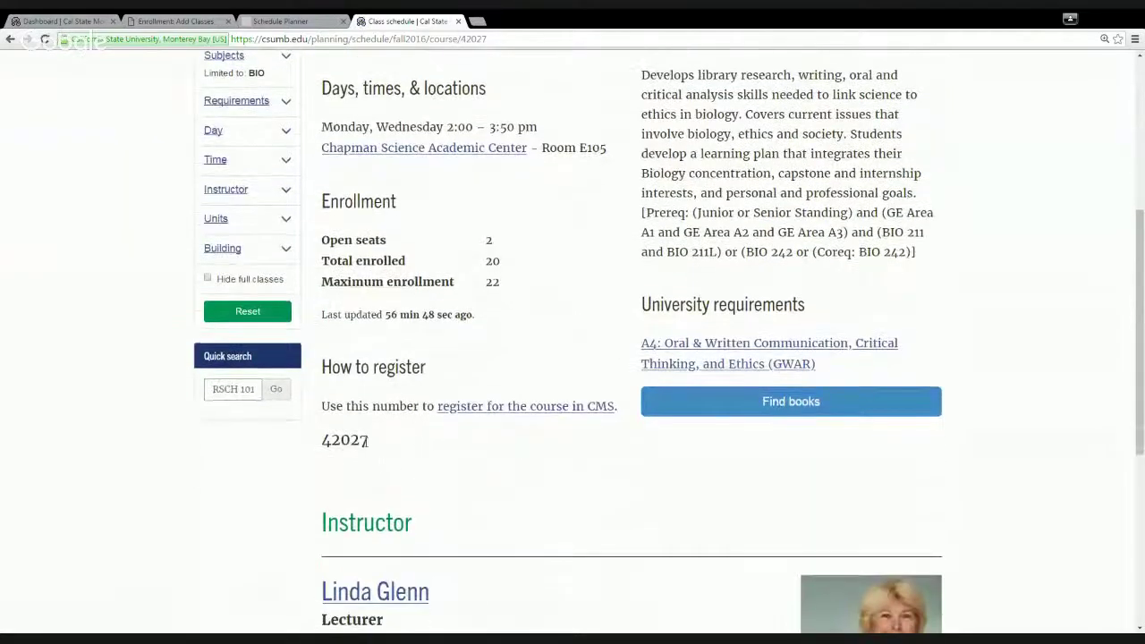
pyautogui.moveTo(370, 440); pyautogui.dragTo(324, 440)
pyautogui.hotkey('ctrl', 'c')
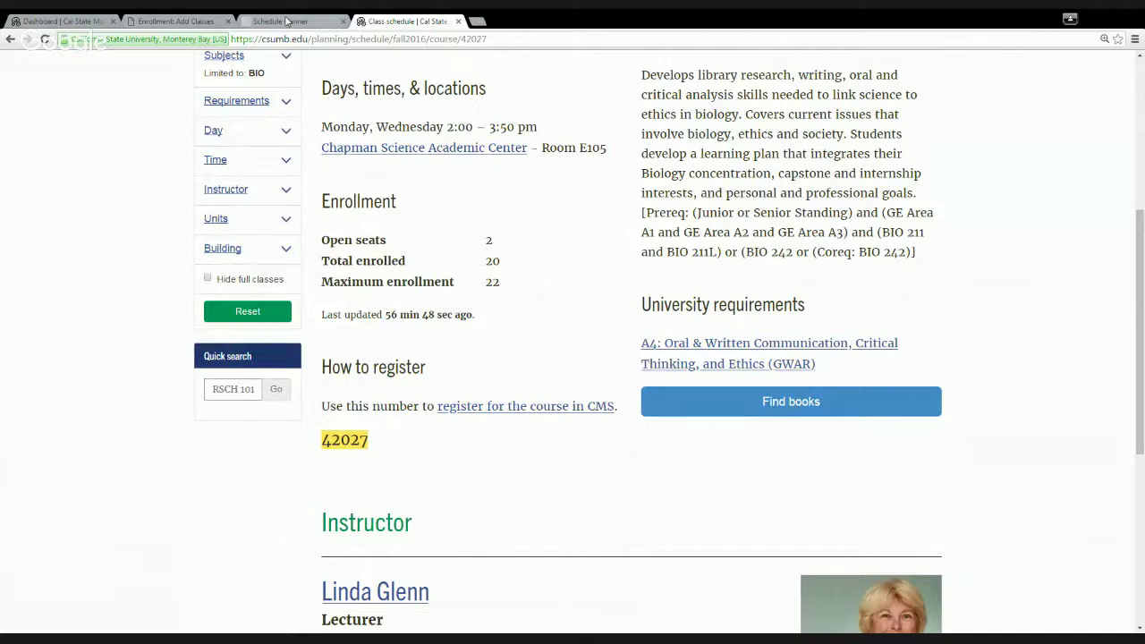
pyautogui.click(192, 21)
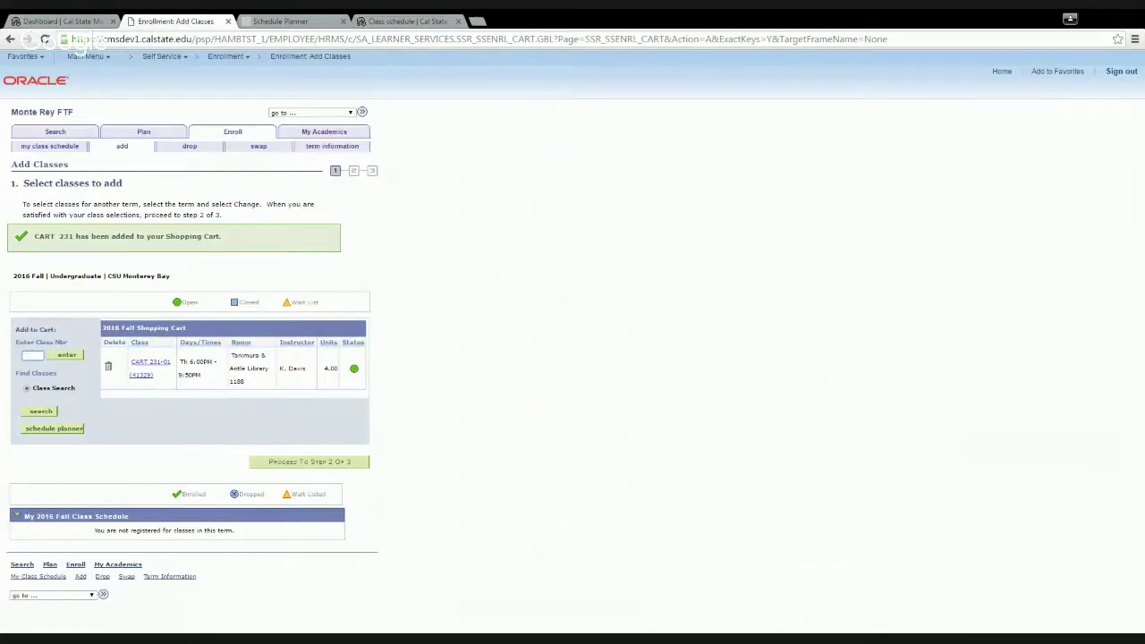
pyautogui.hotkey('ctrl', 'v')
pyautogui.click(70, 357)
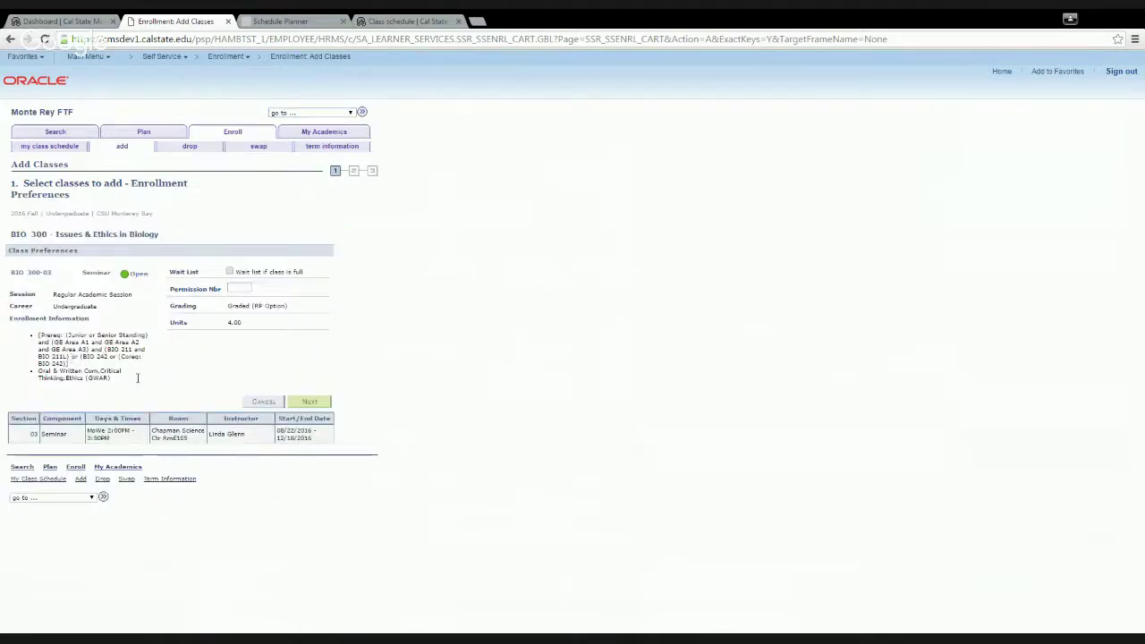
# - Review the BIO 300-03 prerequisites and accept the class preferences to add it to the shopping cart
pyautogui.moveTo(137, 378); pyautogui.dragTo(29, 340)
pyautogui.click(34, 340)
pyautogui.click(315, 404)
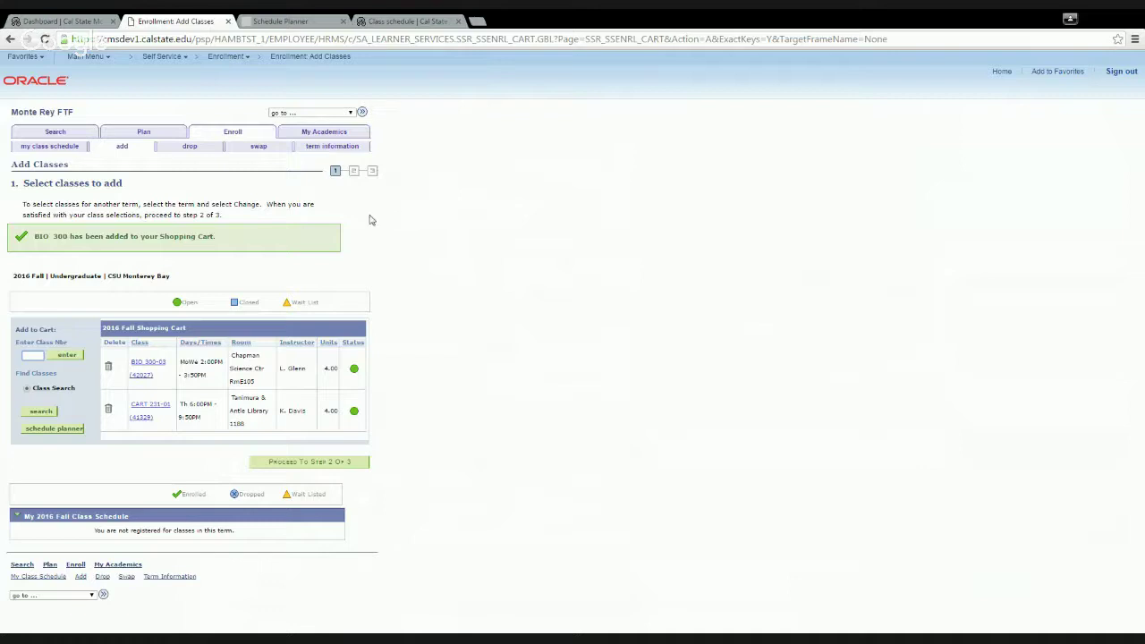
# - Open the planning view of the shopping cart and validate both BIO 300-03 and CART 231-01
pyautogui.click(144, 133)
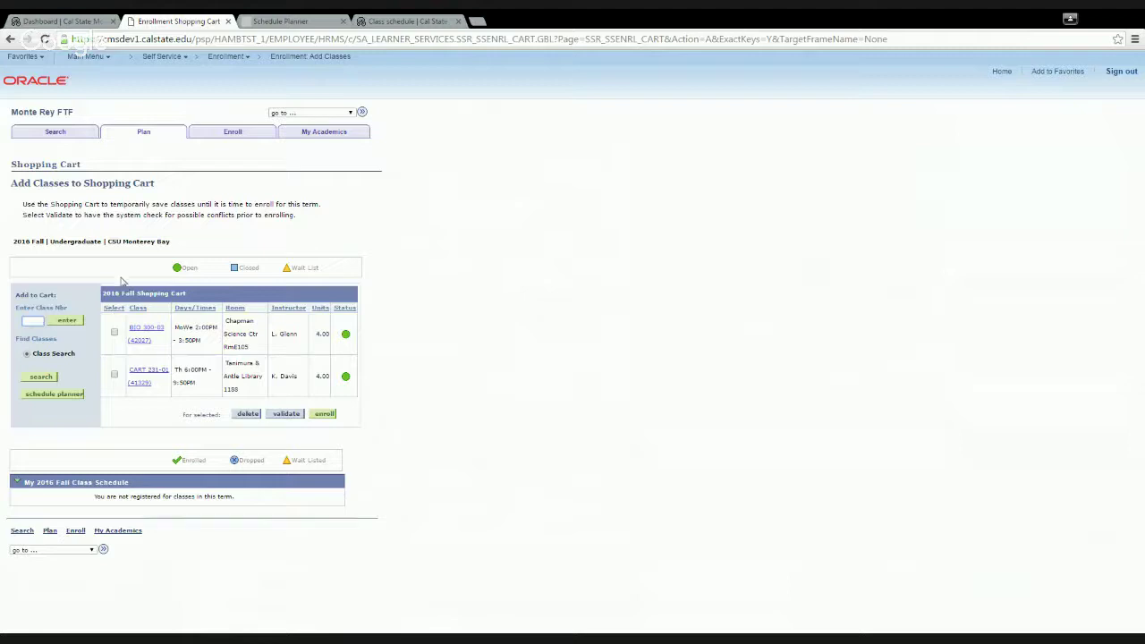
pyautogui.click(113, 332)
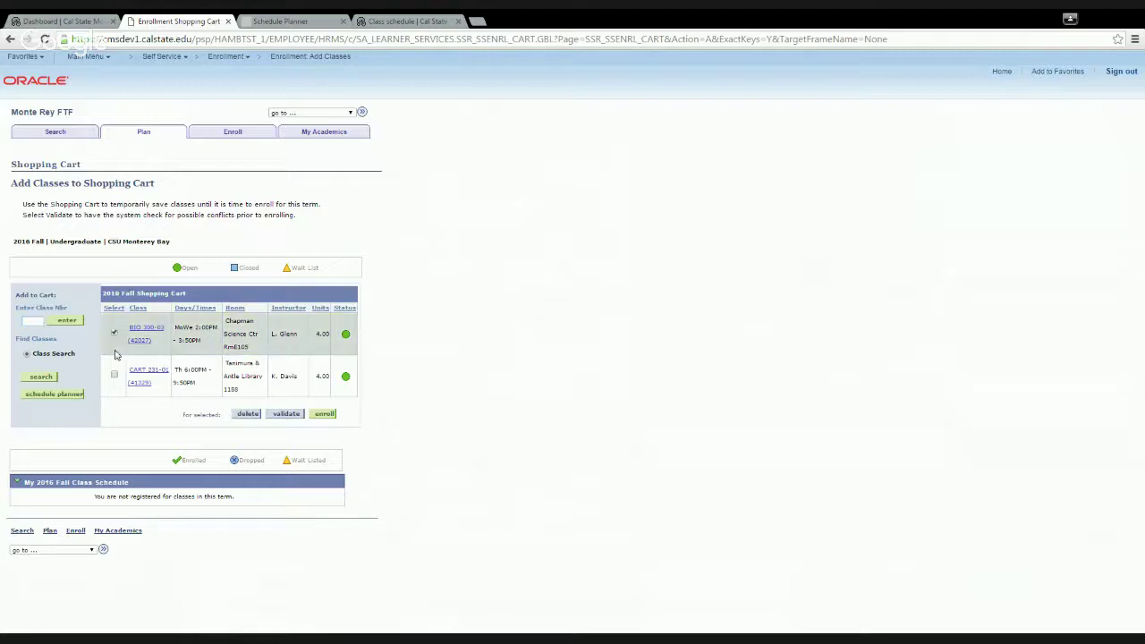
pyautogui.click(114, 376)
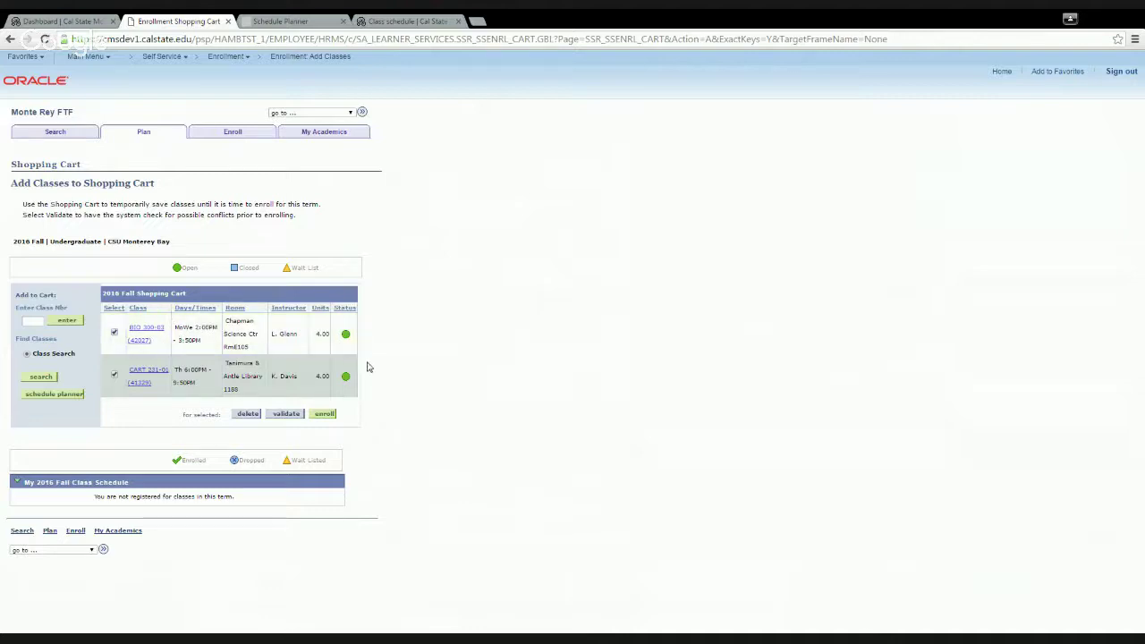
pyautogui.click(286, 413)
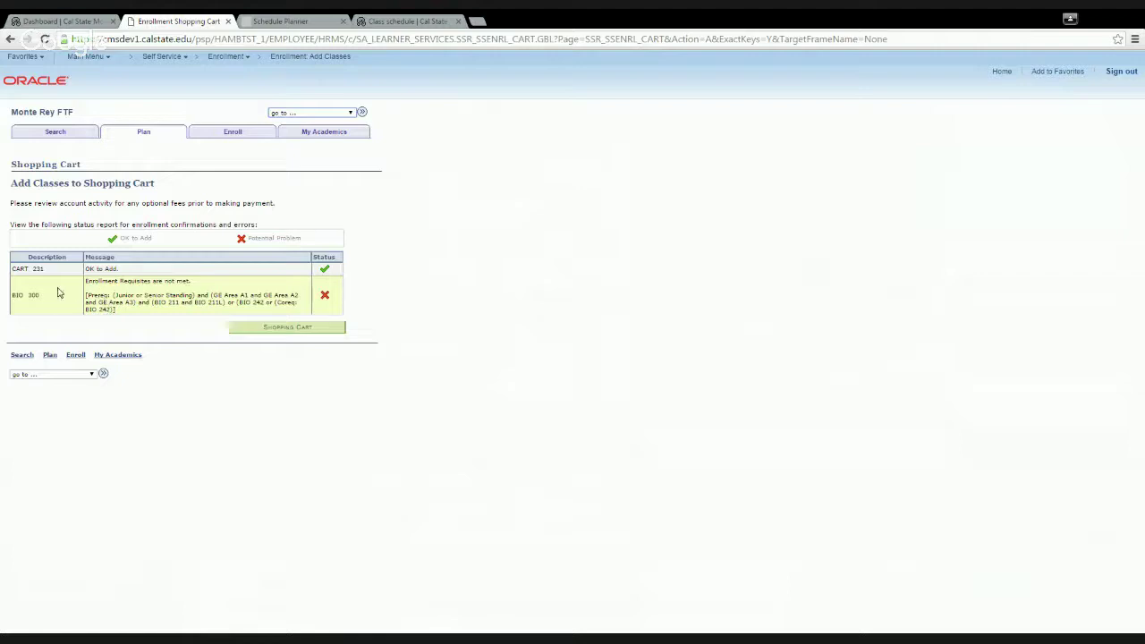
# - Review the BIO 300 entry in the validation status report and return to the shopping cart
pyautogui.moveTo(42, 296); pyautogui.dragTo(11, 294)
pyautogui.click(106, 304)
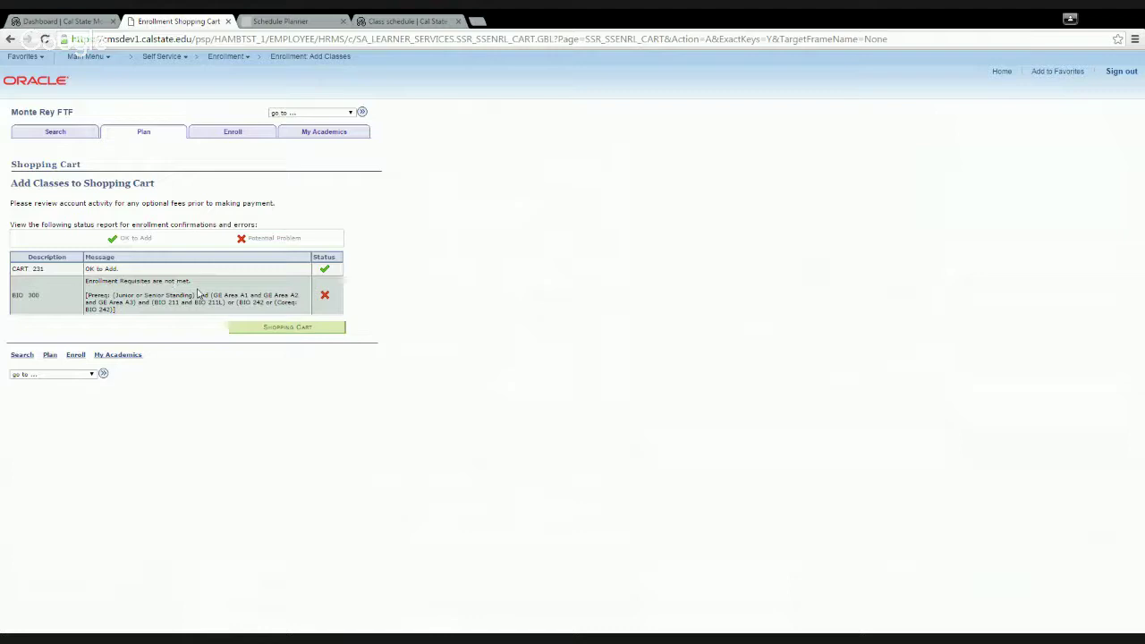
pyautogui.click(274, 331)
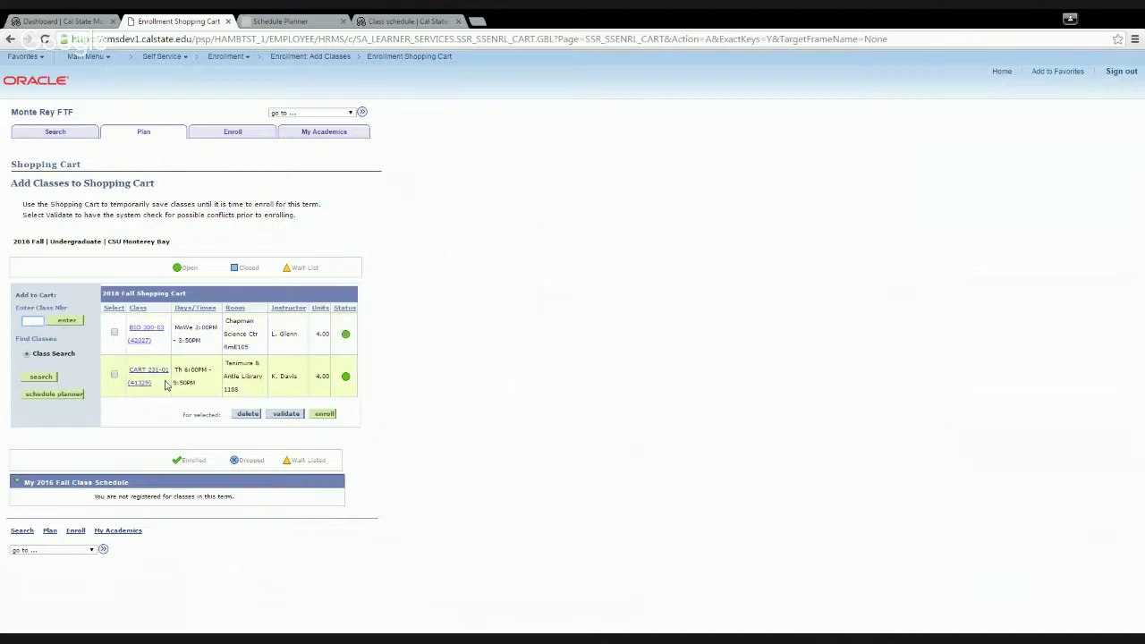
# - Start enrolling in only CART 231-01, proceed past the remediation notice to class confirmation, and leave for the home page without finishing
pyautogui.click(113, 376)
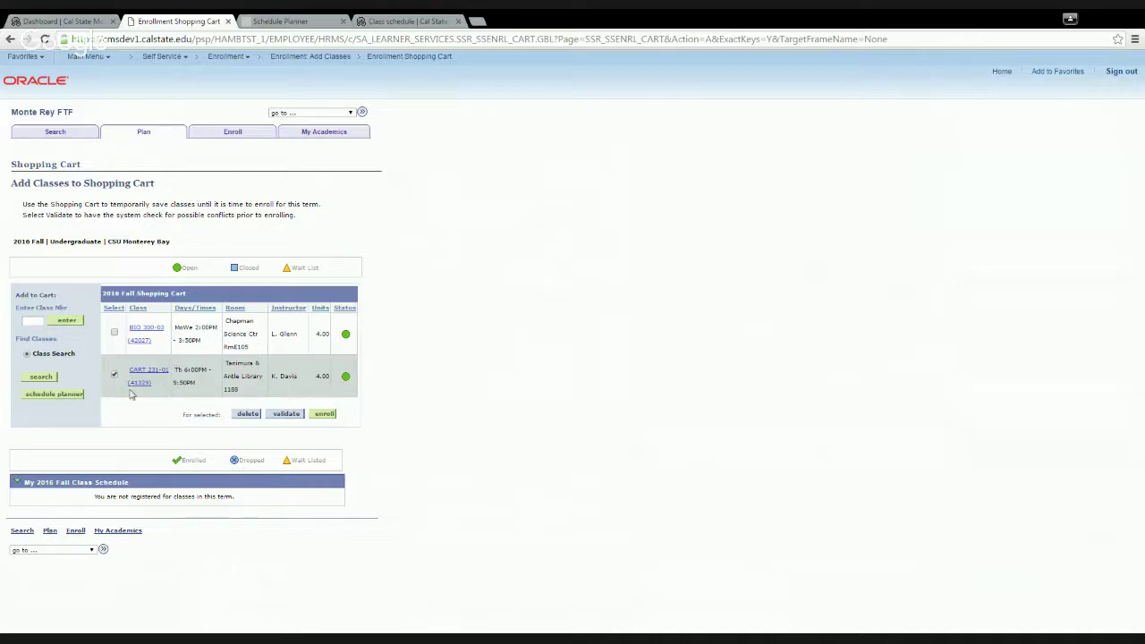
pyautogui.click(326, 414)
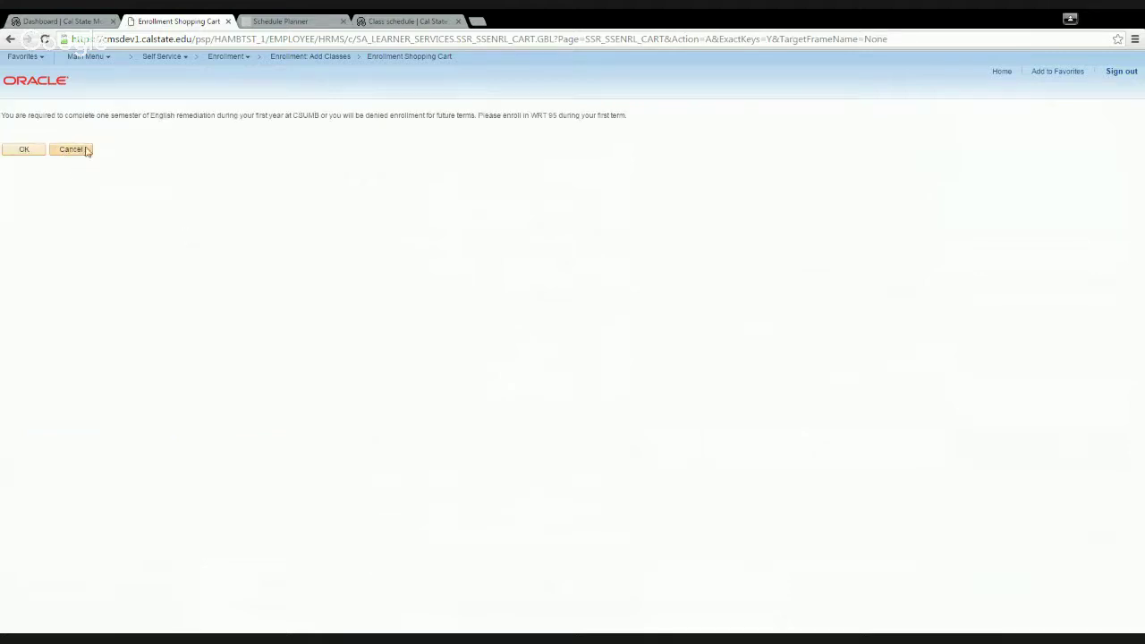
pyautogui.click(78, 153)
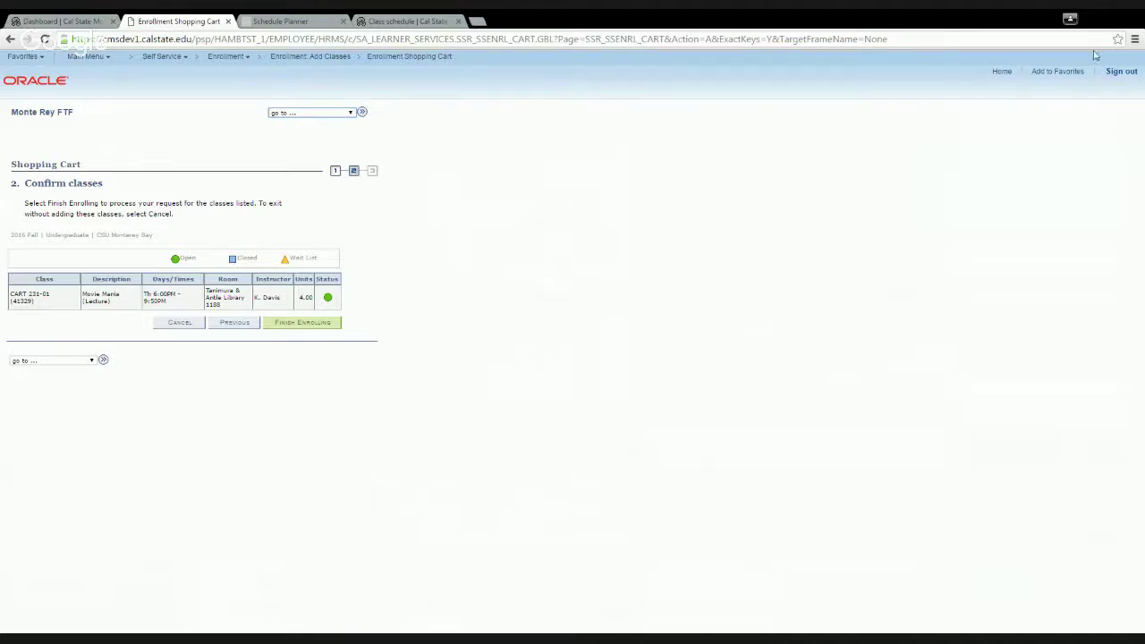
pyautogui.click(999, 75)
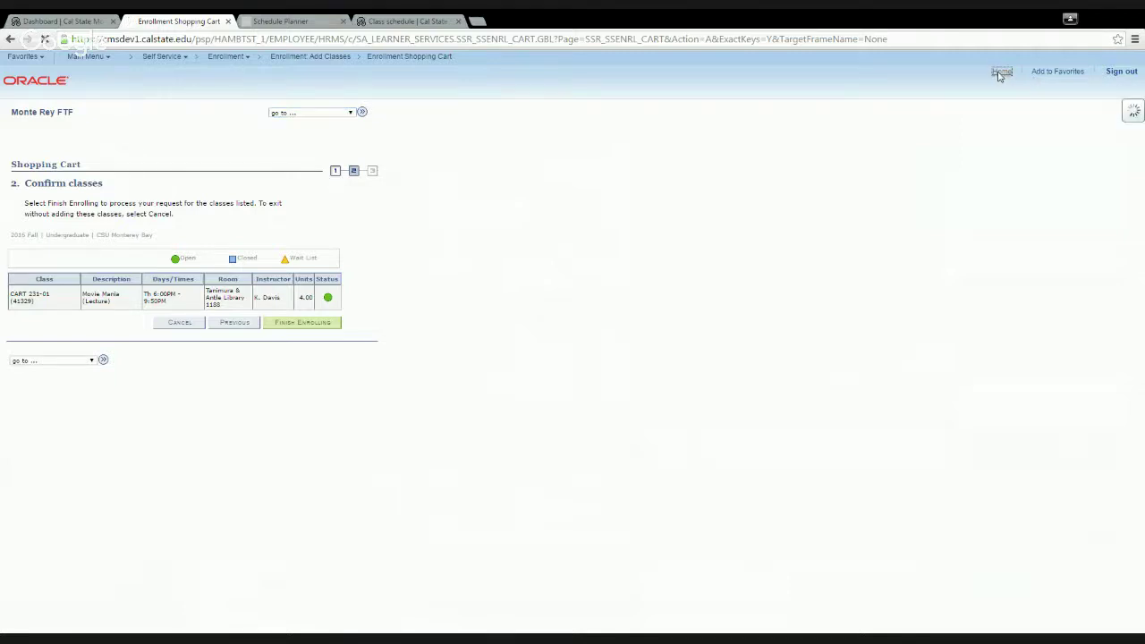